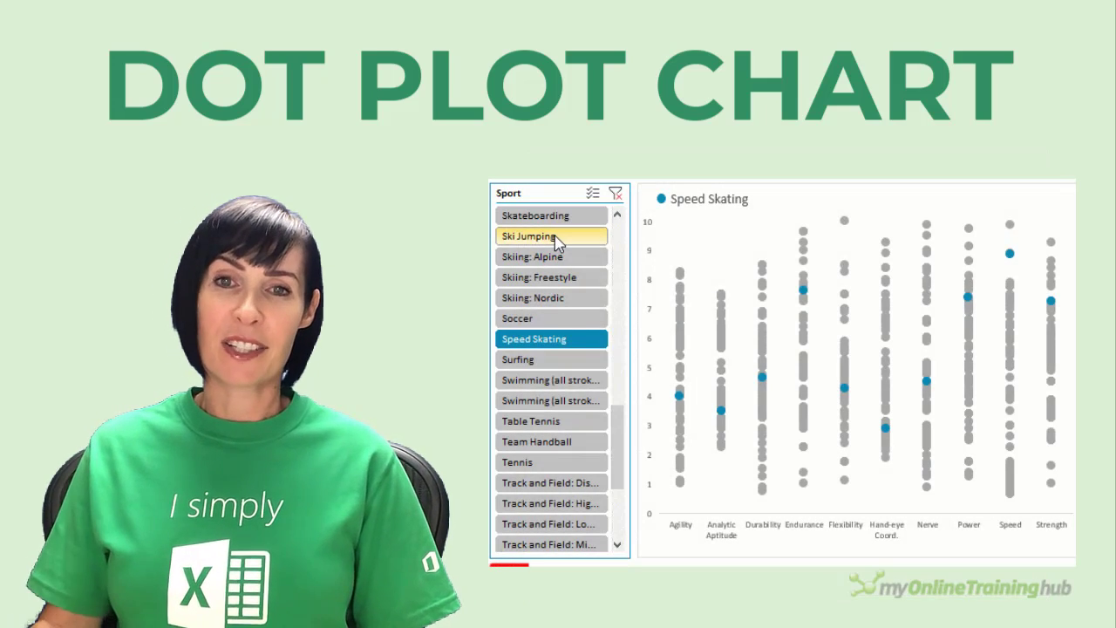
# Pick Ski Jumping, then Football, in the Sport slicer to show the dot plot updating
pyautogui.click(556, 243)
pyautogui.click(619, 244)
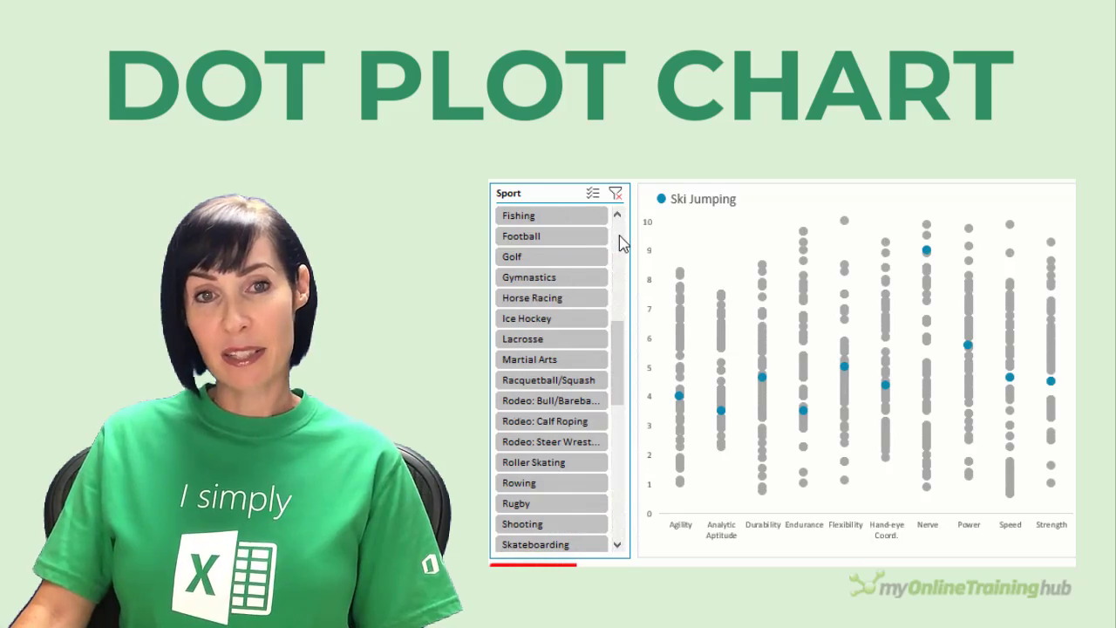
pyautogui.click(589, 237)
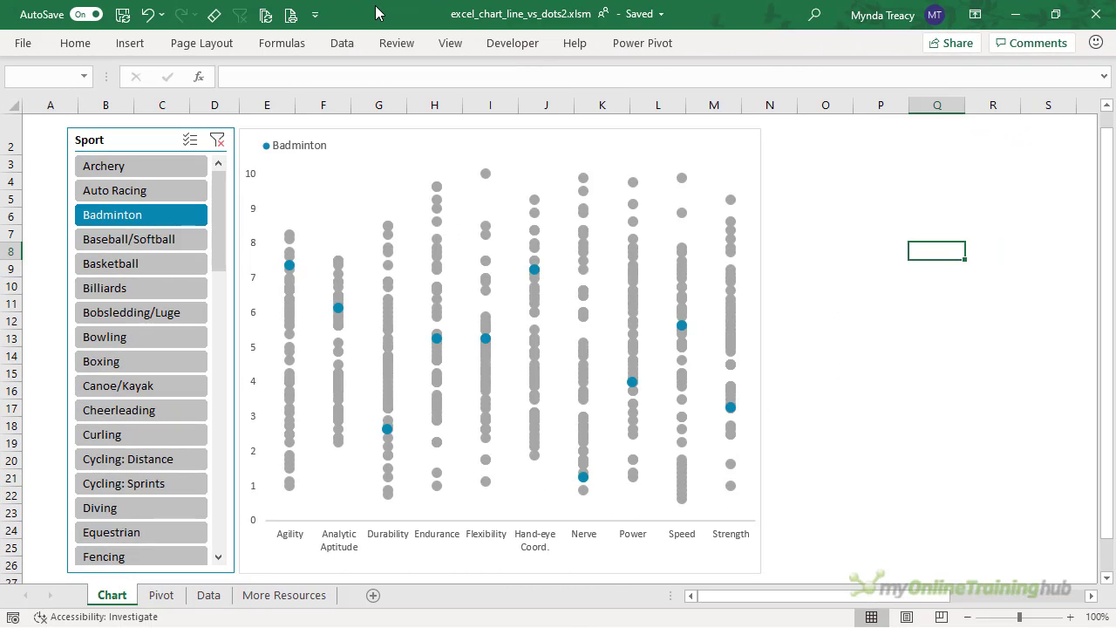
# Pull the blue selected-sport chart off the grey chart to reveal the overlay, then view the Data sheet
pyautogui.click(290, 267)
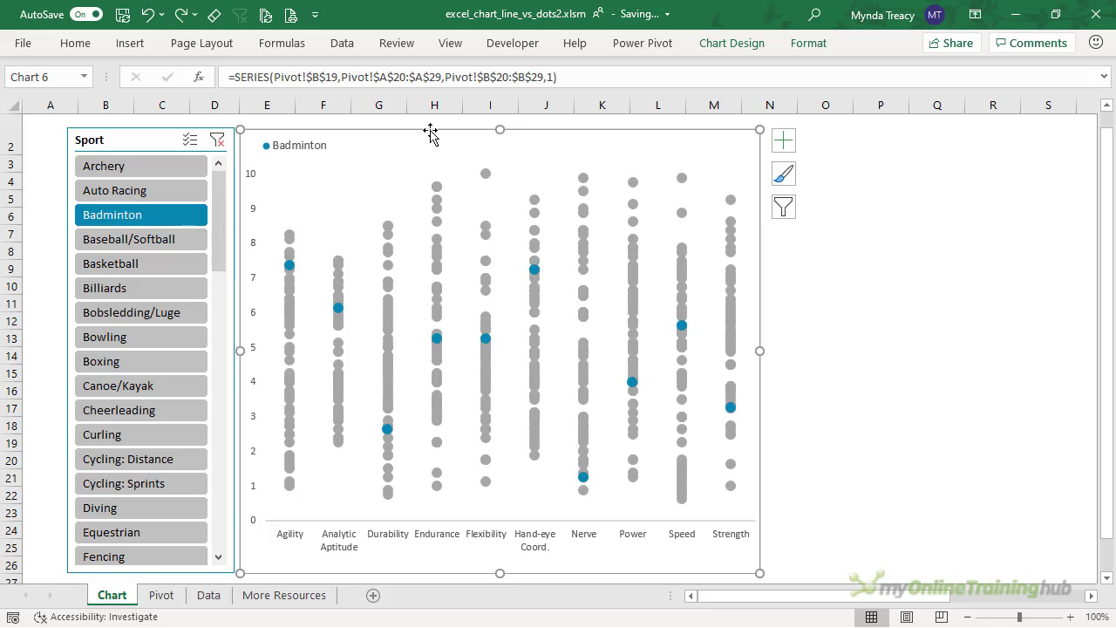
pyautogui.moveTo(431, 130); pyautogui.dragTo(697, 127)
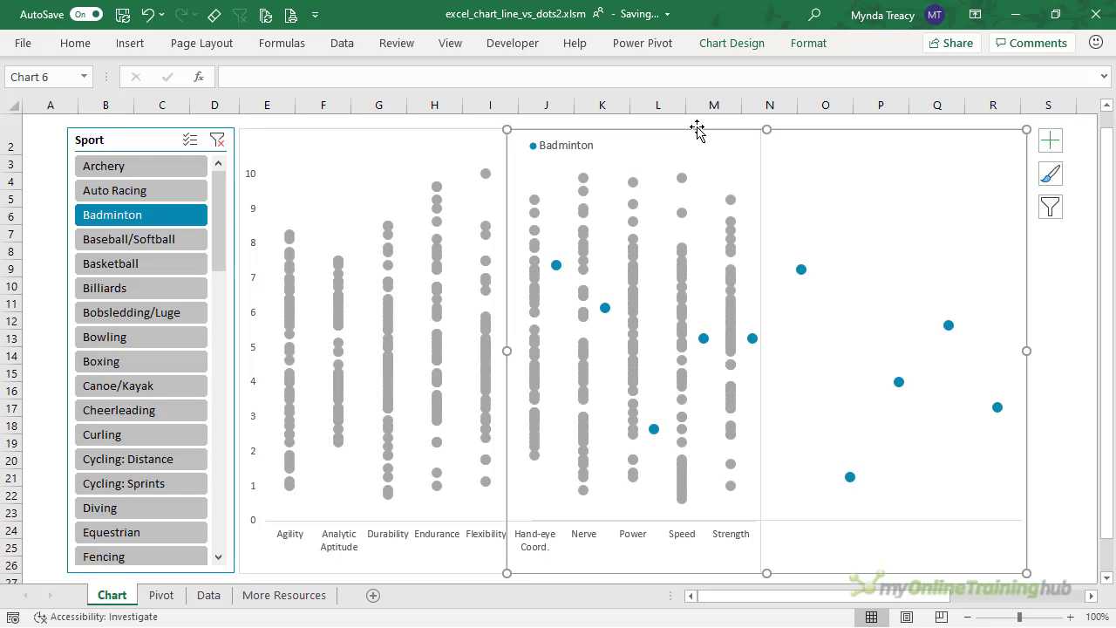
pyautogui.click(209, 595)
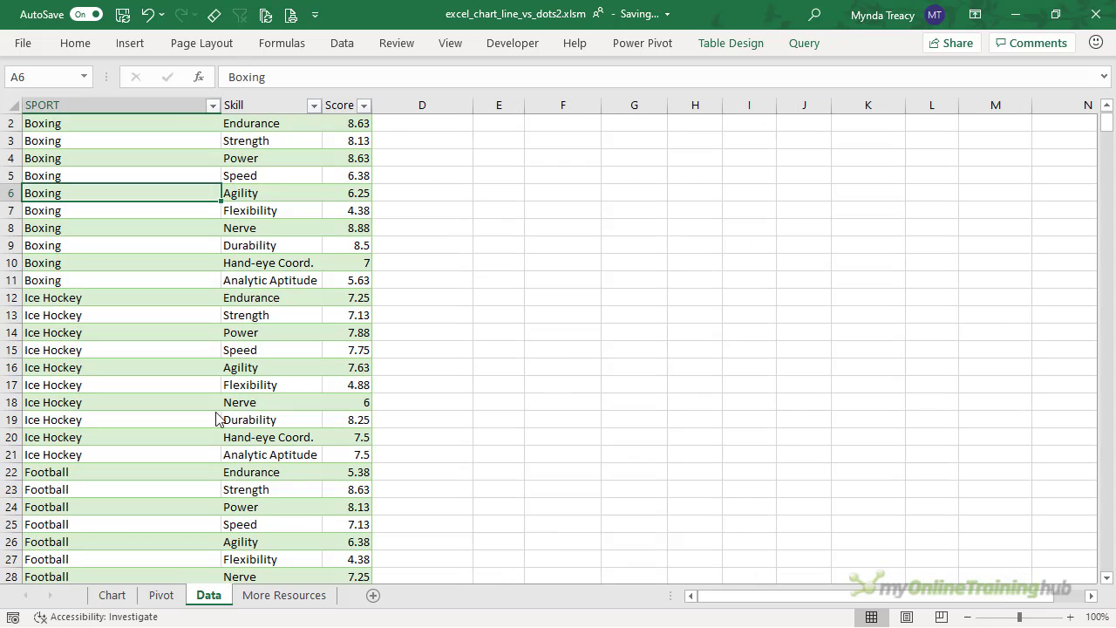
# Select the SPORT, Skill and Score table, then put the active cell inside the Pivot sheet's pivot table
pyautogui.scroll(1, 209, 269)
pyautogui.click(209, 266)
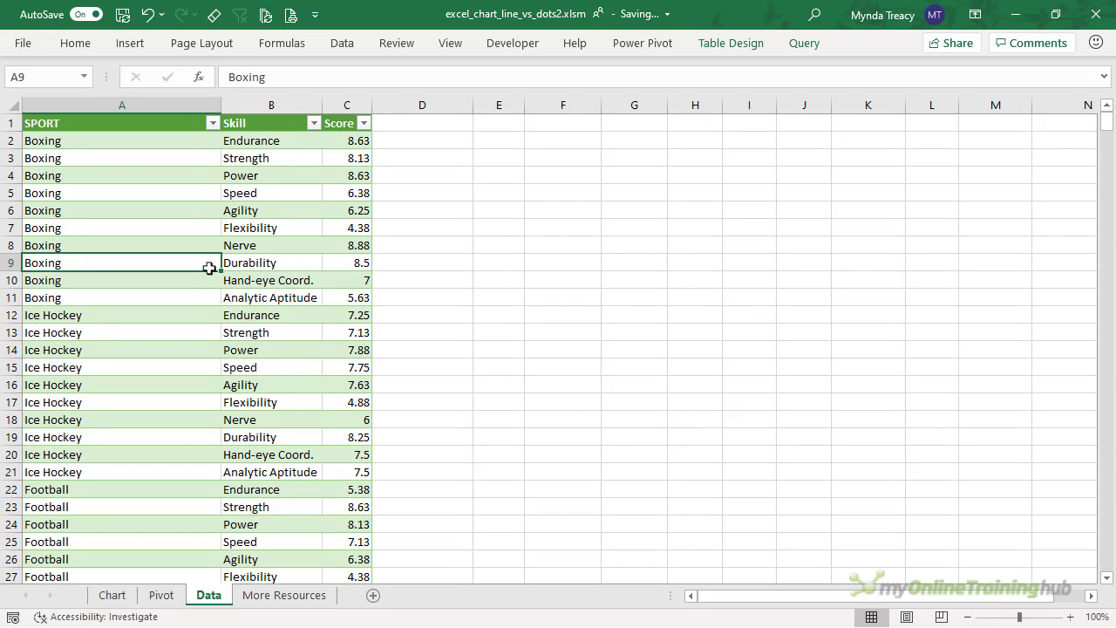
pyautogui.moveTo(180, 105); pyautogui.dragTo(340, 107)
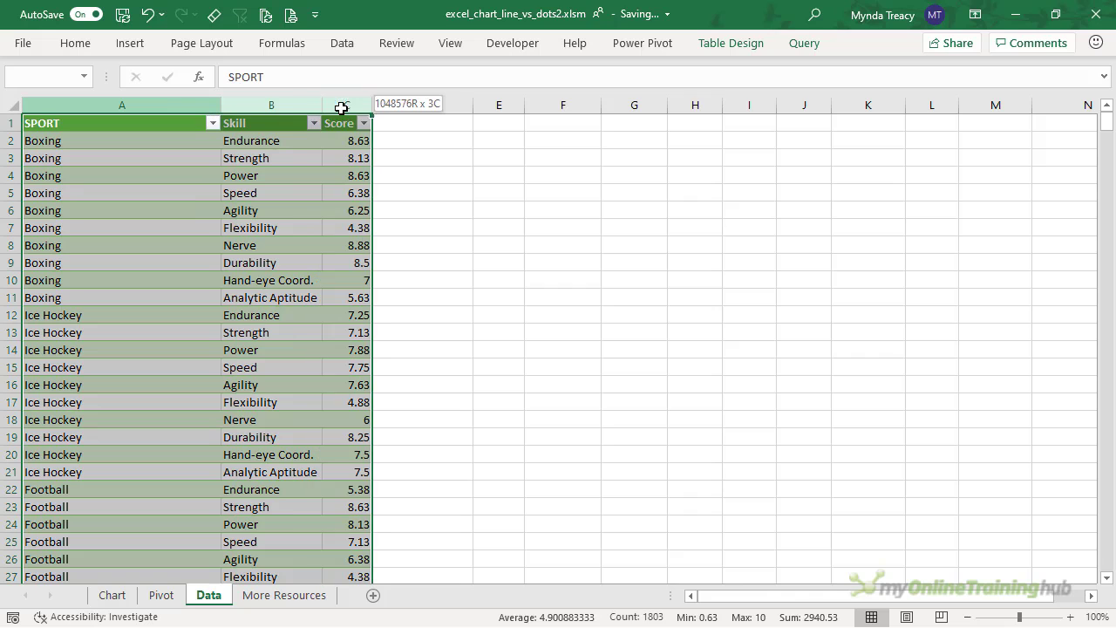
pyautogui.click(297, 201)
pyautogui.click(162, 597)
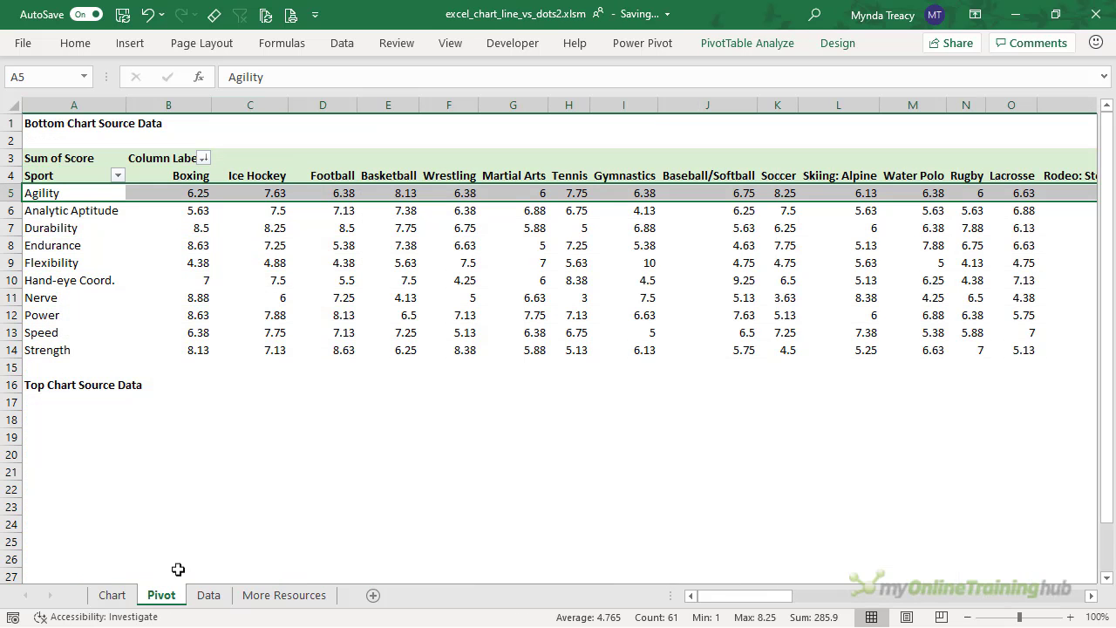
pyautogui.click(267, 245)
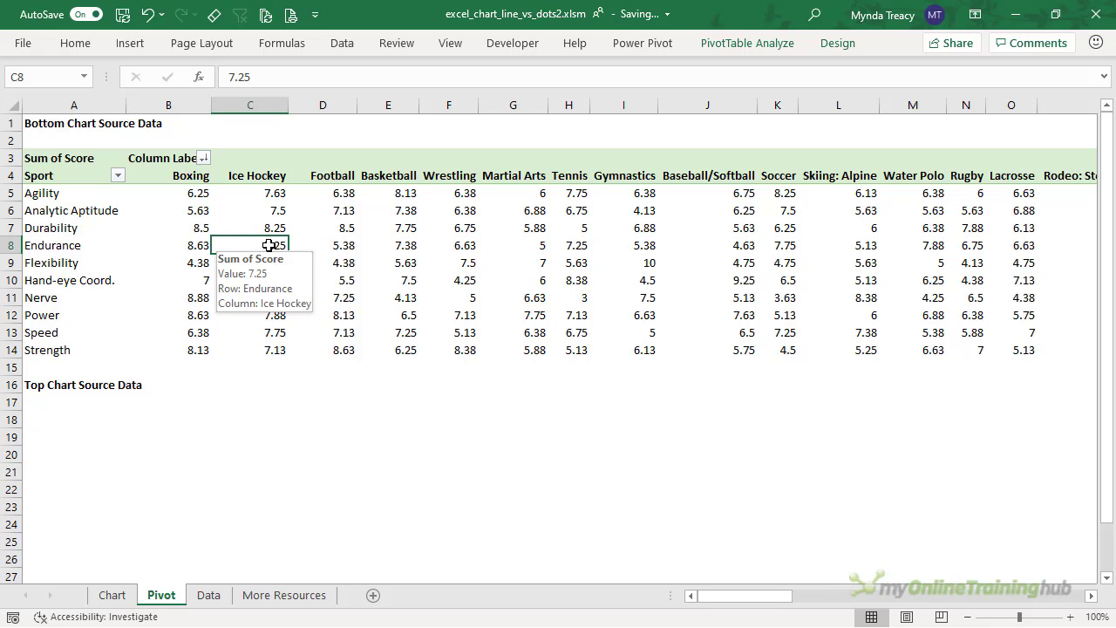
# Insert a Line with Markers PivotChart from the pivot table
pyautogui.click(138, 43)
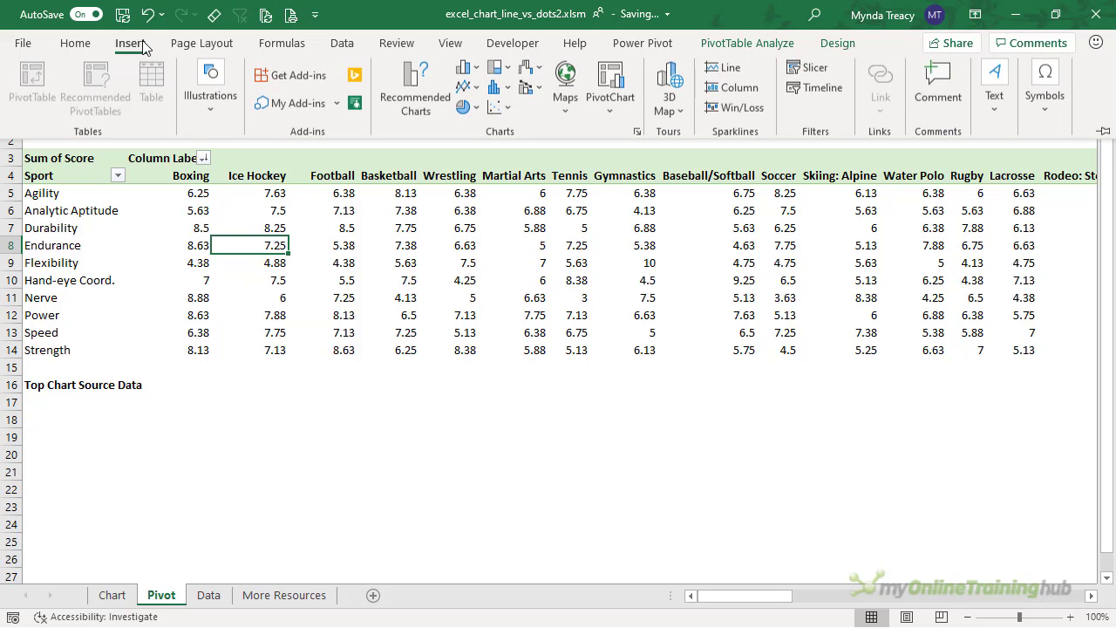
pyautogui.click(467, 88)
pyautogui.click(621, 148)
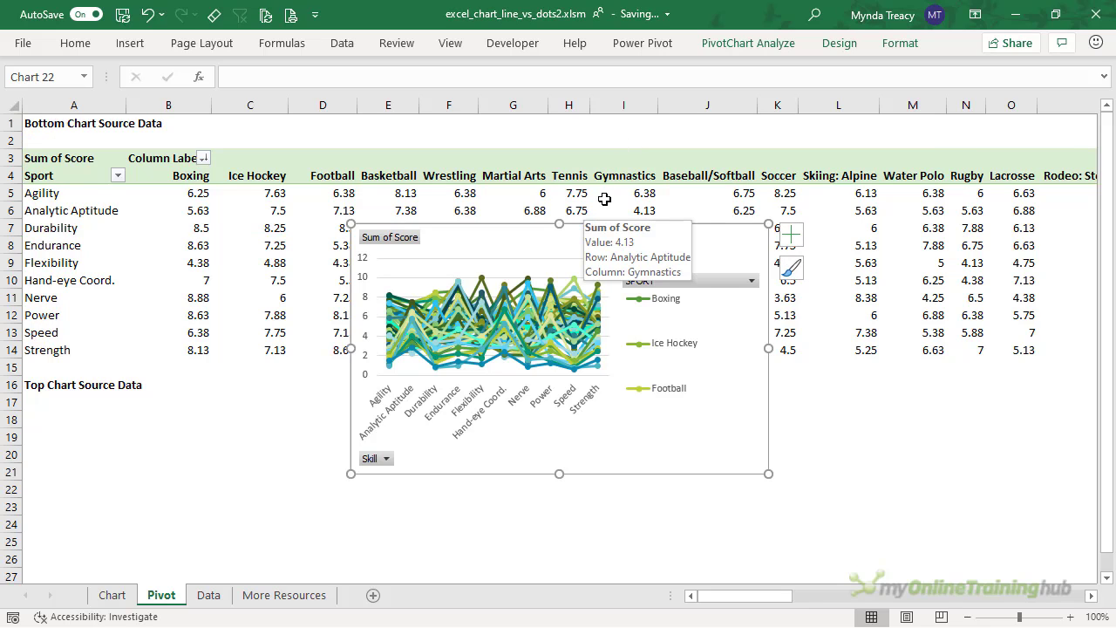
# Hide all field buttons and remove the chart's gridlines and legend
pyautogui.rightClick(405, 247)
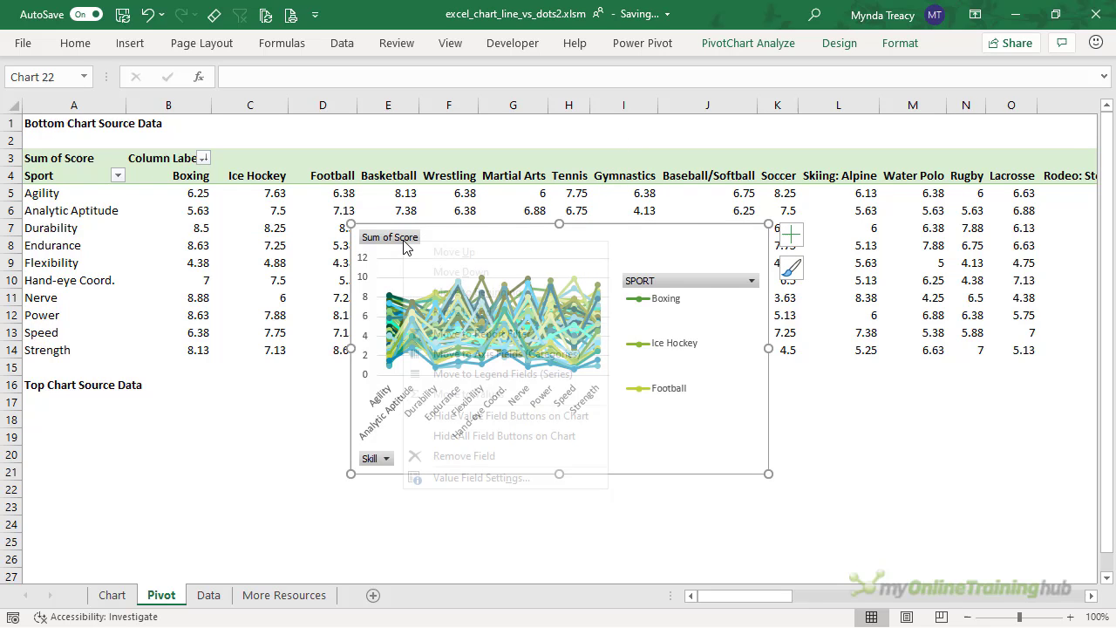
pyautogui.click(520, 436)
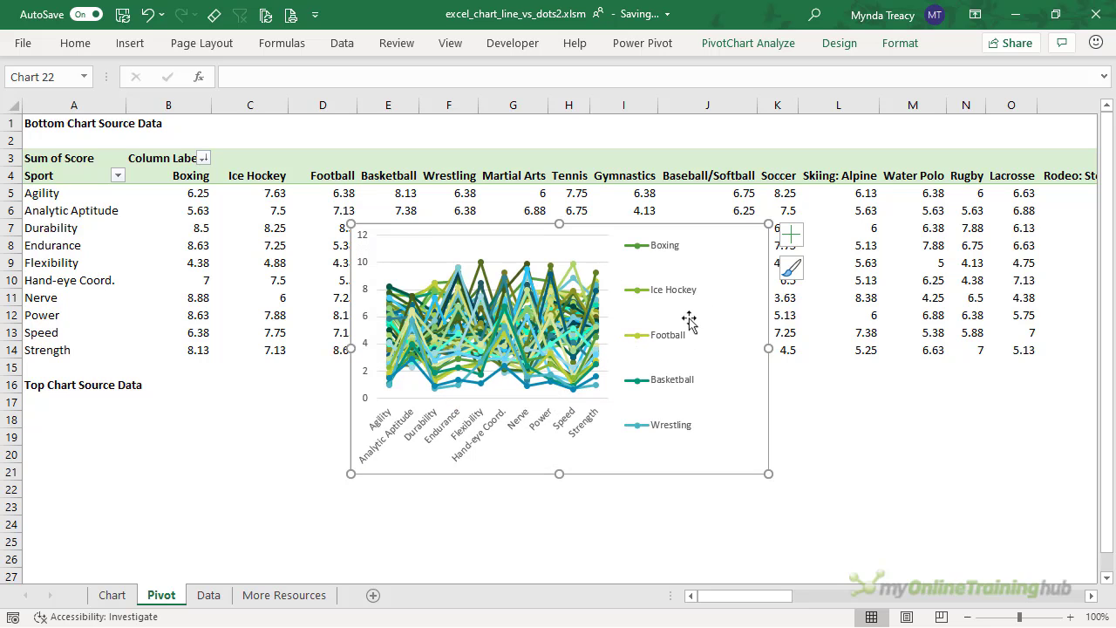
pyautogui.click(791, 241)
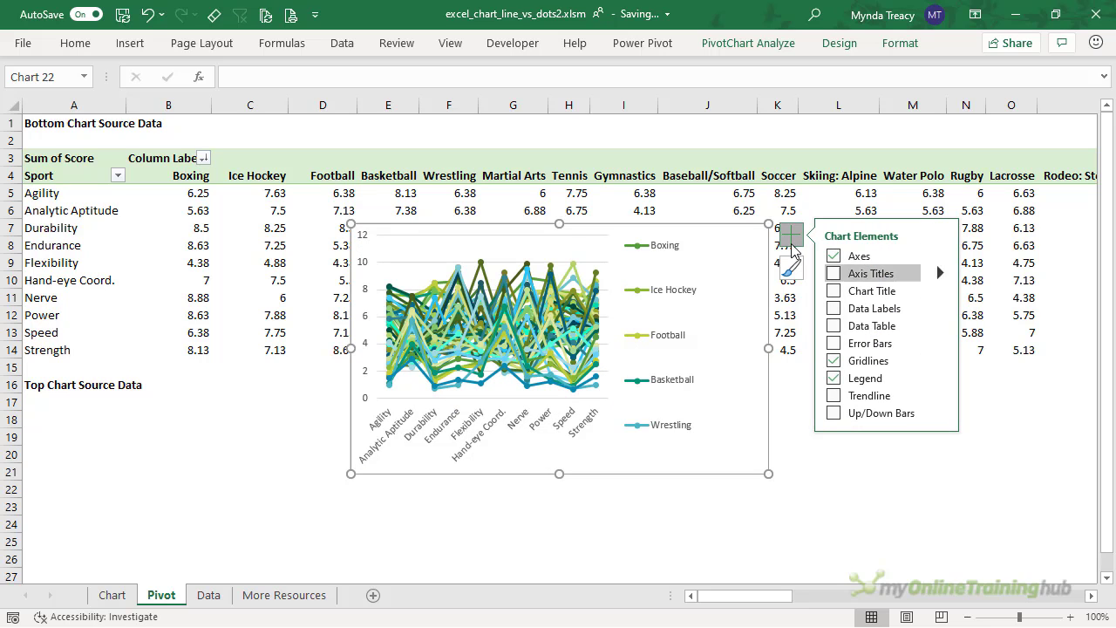
pyautogui.click(833, 361)
pyautogui.click(833, 379)
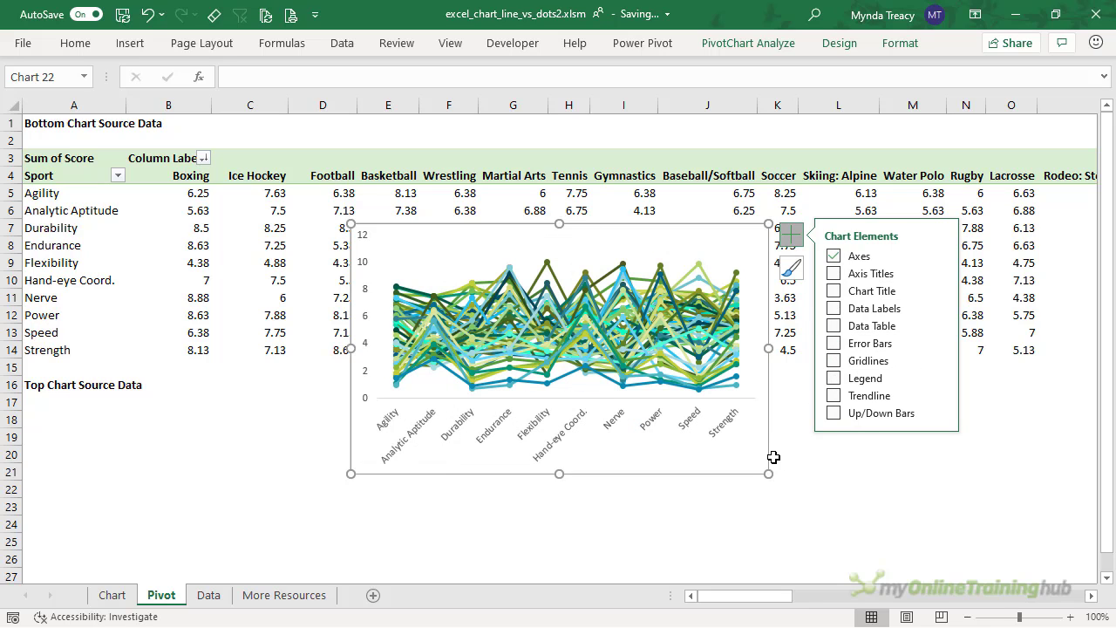
# Resize the chart to 11 cm high by 17 cm wide
pyautogui.click(899, 42)
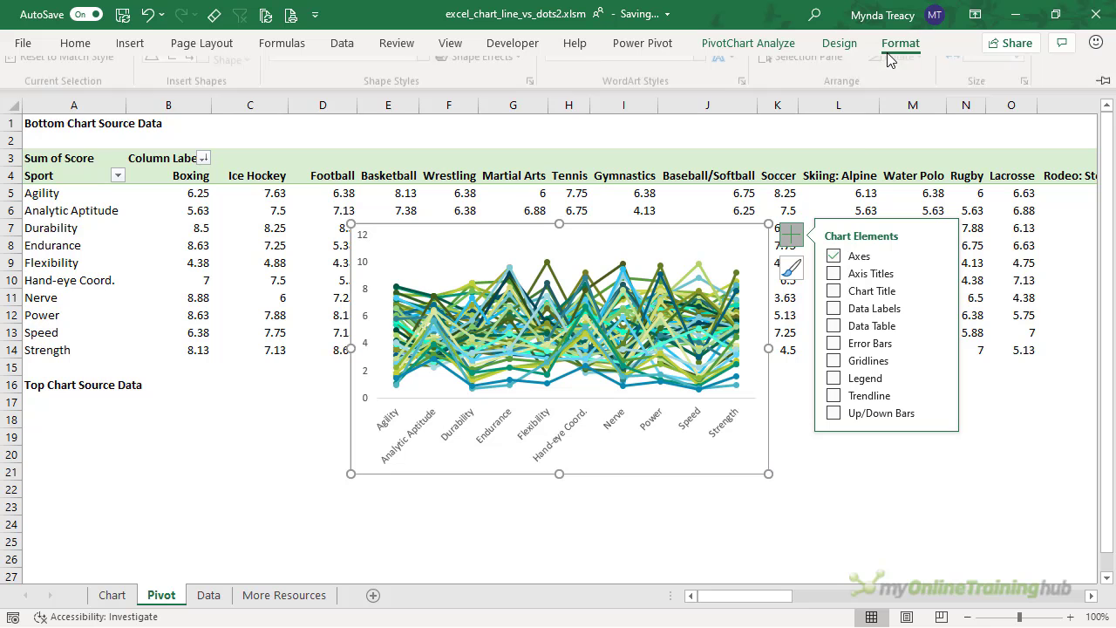
pyautogui.click(976, 76)
pyautogui.write('11')
pyautogui.press('Tab')
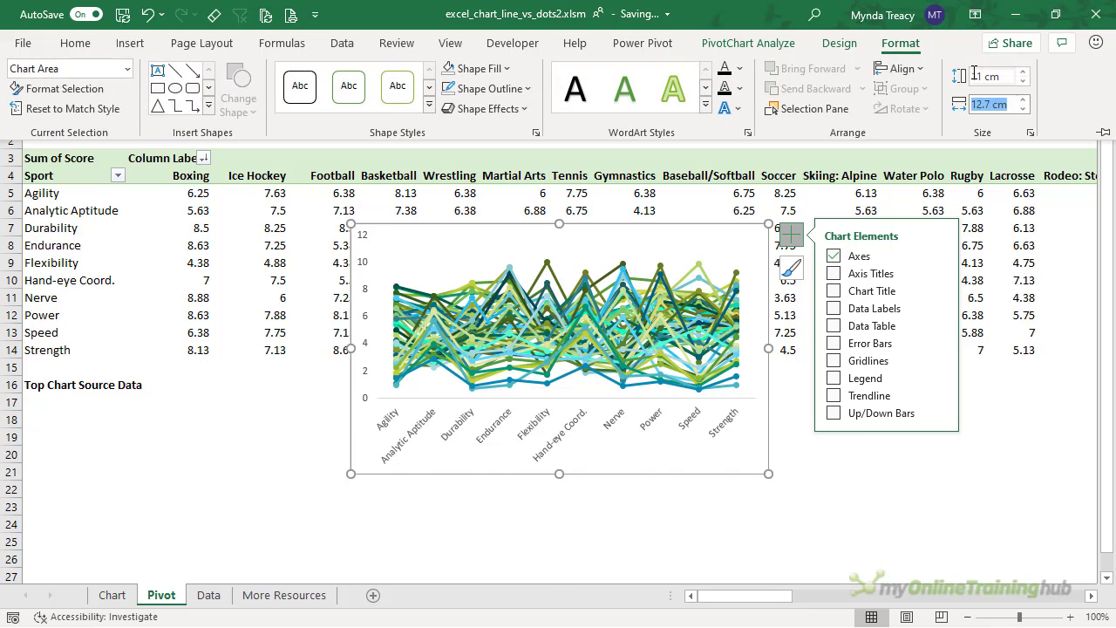
pyautogui.write('17')
pyautogui.press('Return')
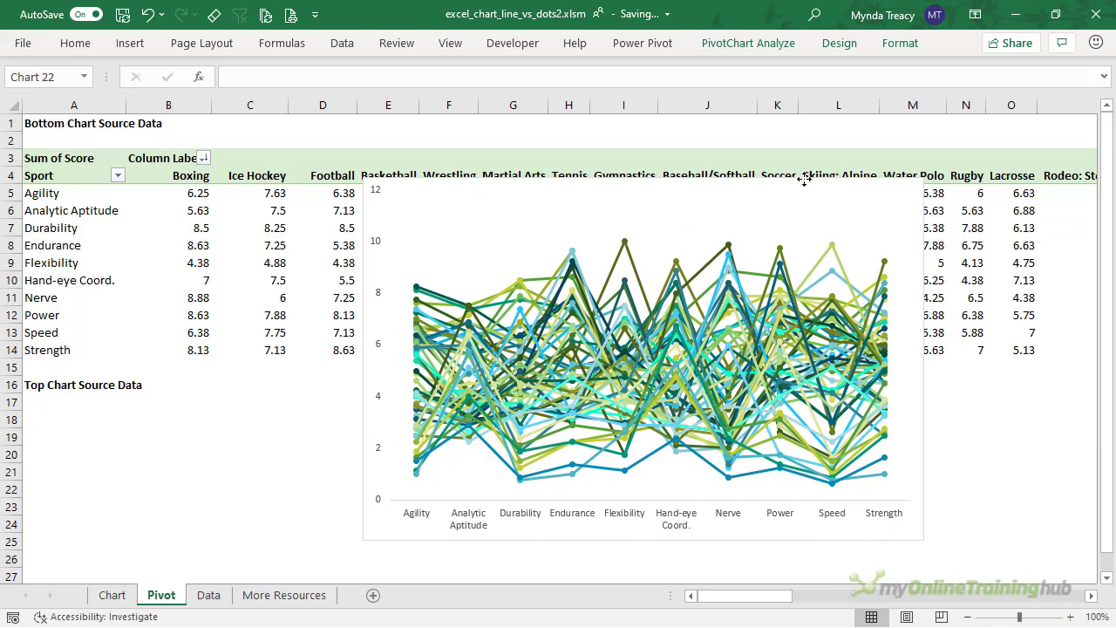
# Move the chart left to start at column B and open Format Data Series for one line series
pyautogui.moveTo(568, 183); pyautogui.dragTo(392, 179)
pyautogui.moveTo(393, 425)
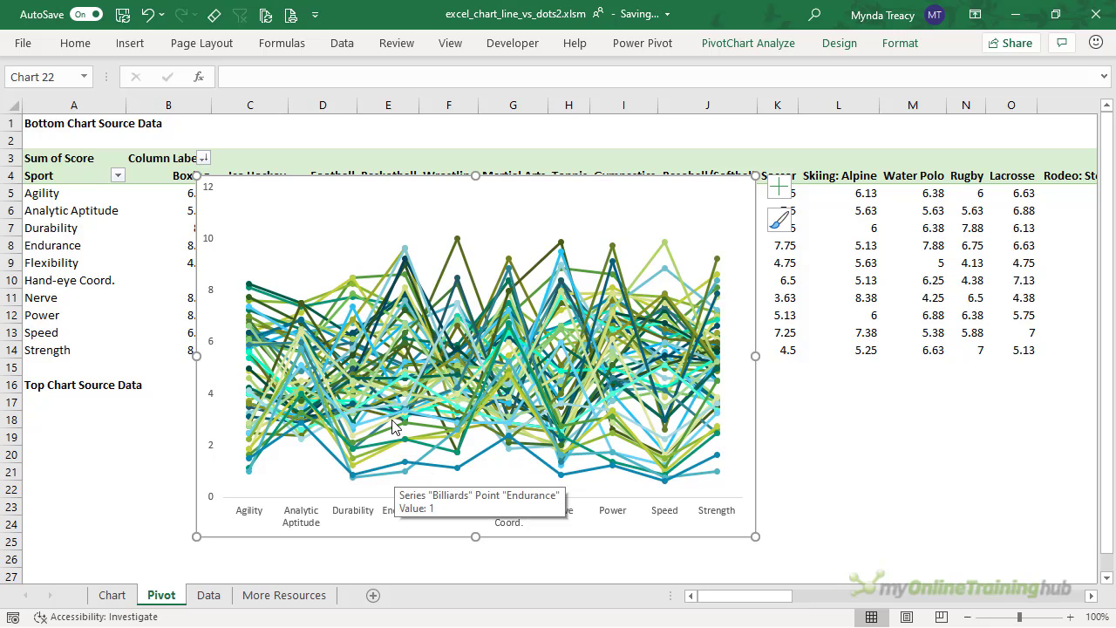
pyautogui.click(395, 472)
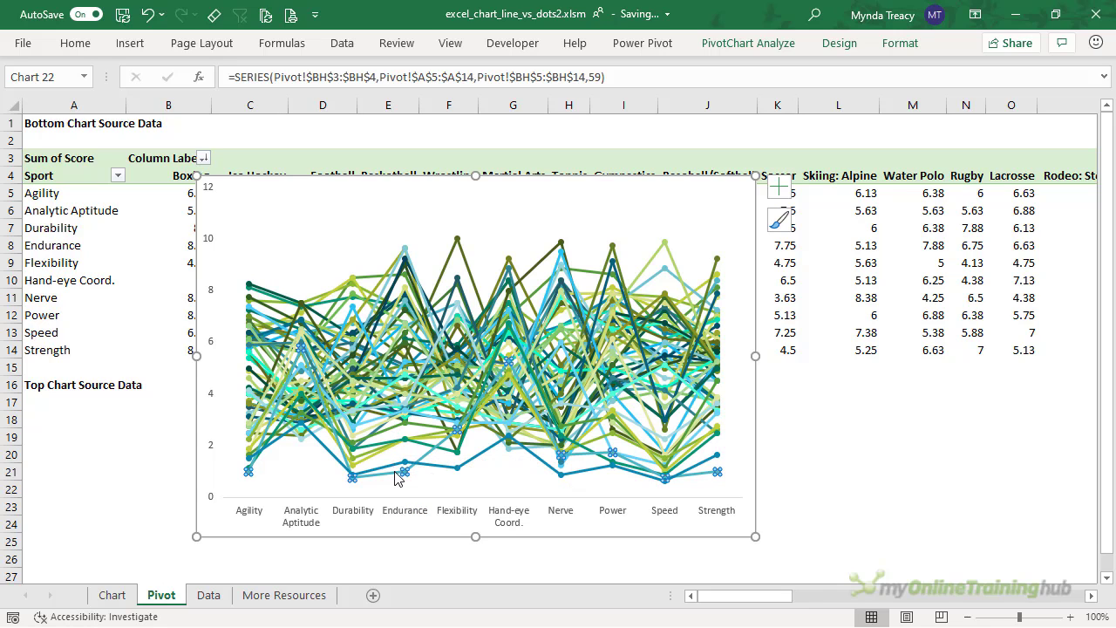
pyautogui.hotkey('ctrl', '1')
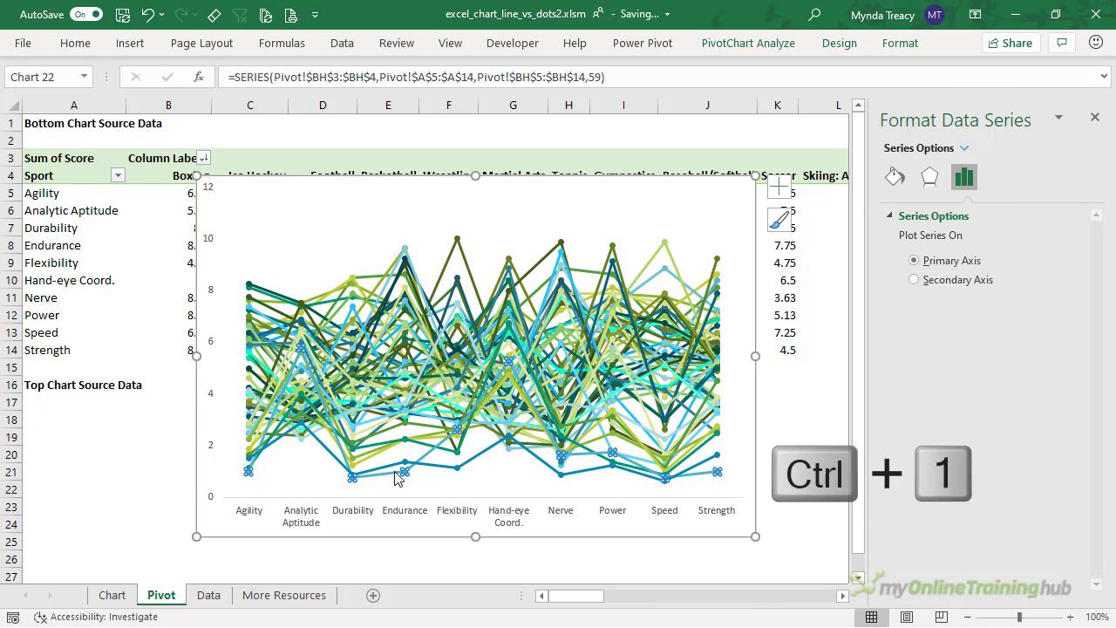
# Remove the series' connecting line and give it built-in markers of size 9
pyautogui.click(895, 177)
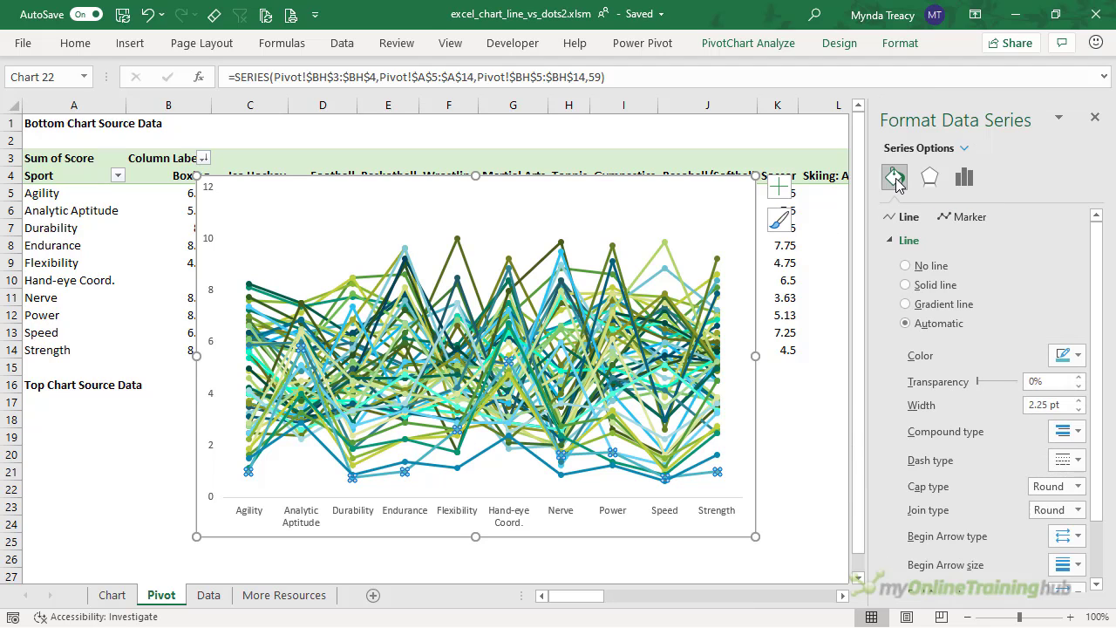
pyautogui.click(906, 265)
pyautogui.click(963, 217)
pyautogui.click(924, 240)
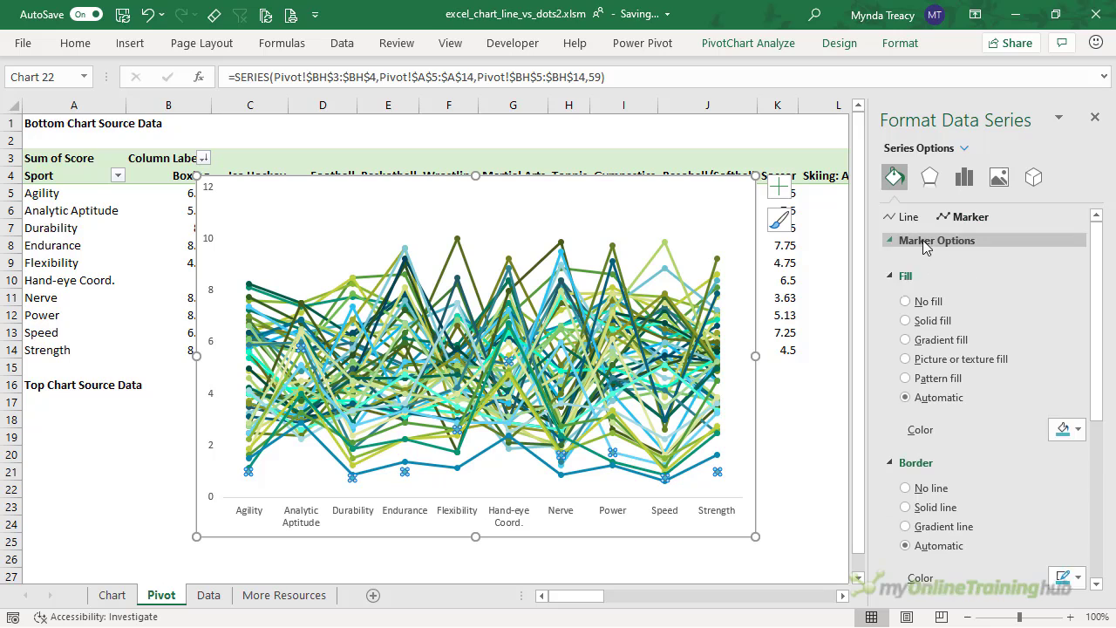
pyautogui.click(905, 304)
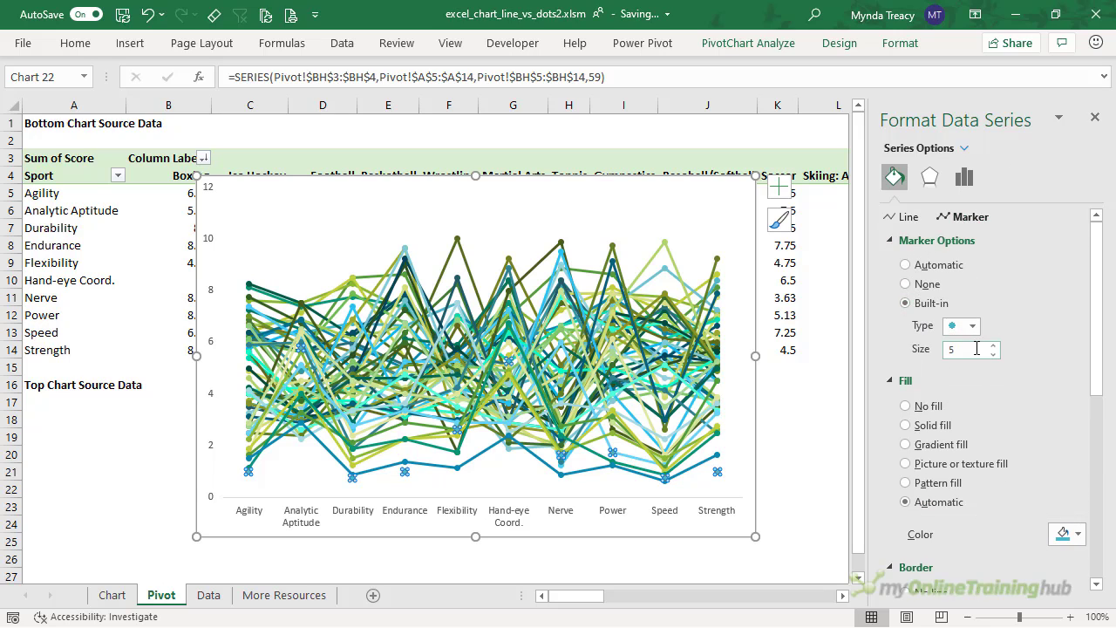
pyautogui.click(923, 356)
pyautogui.write('9')
# Give the markers a solid grey fill and a solid-line border with a set colour
pyautogui.click(906, 425)
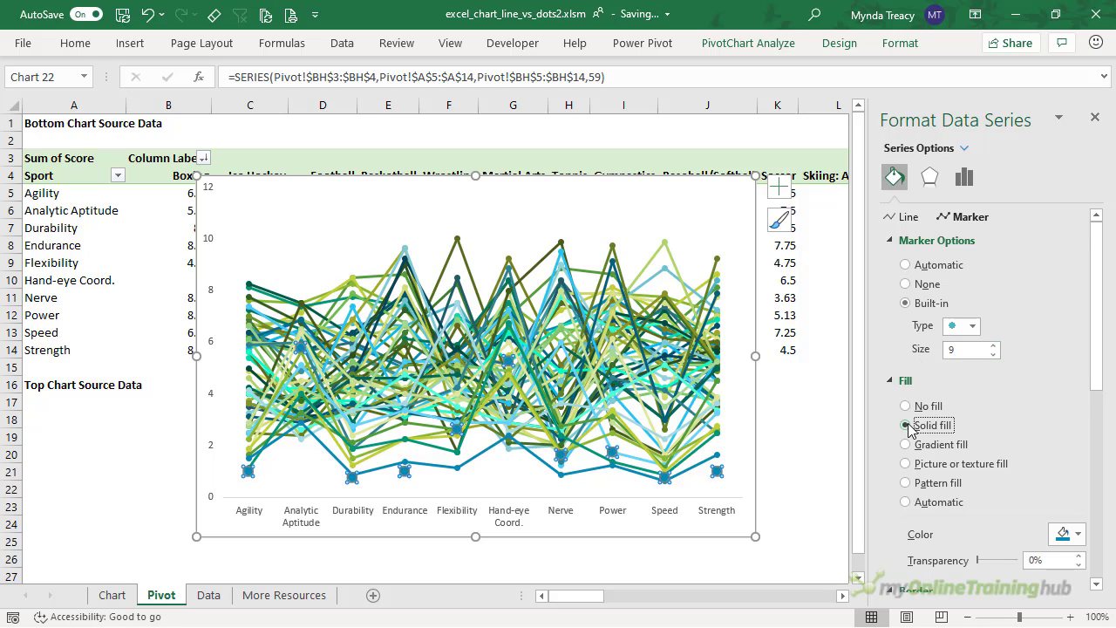
pyautogui.scroll(-3, 959, 419)
pyautogui.click(1063, 408)
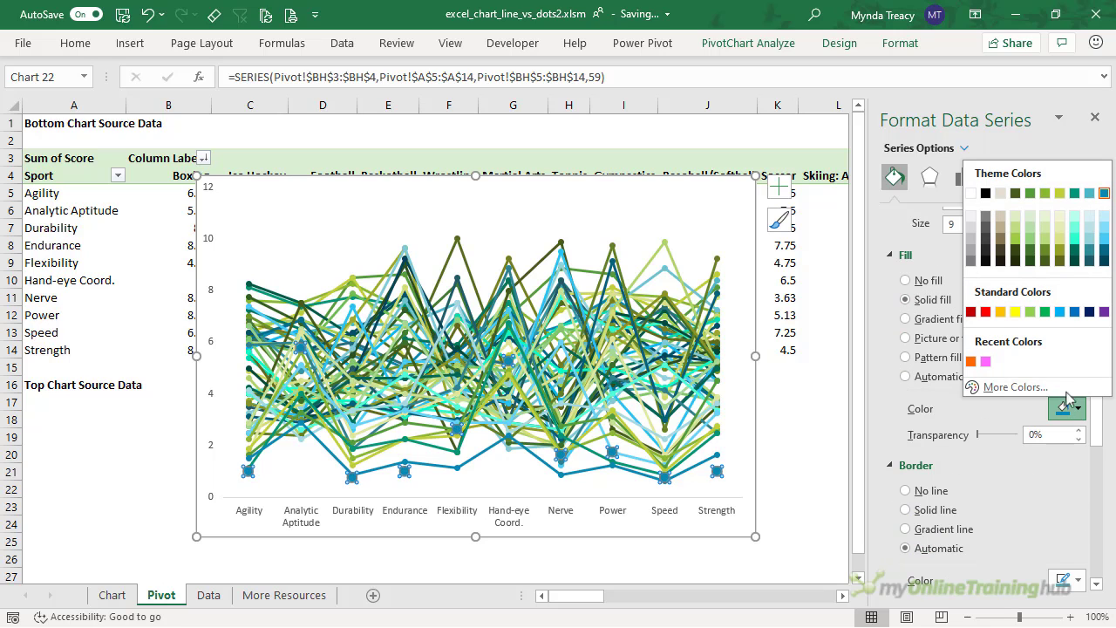
pyautogui.click(970, 240)
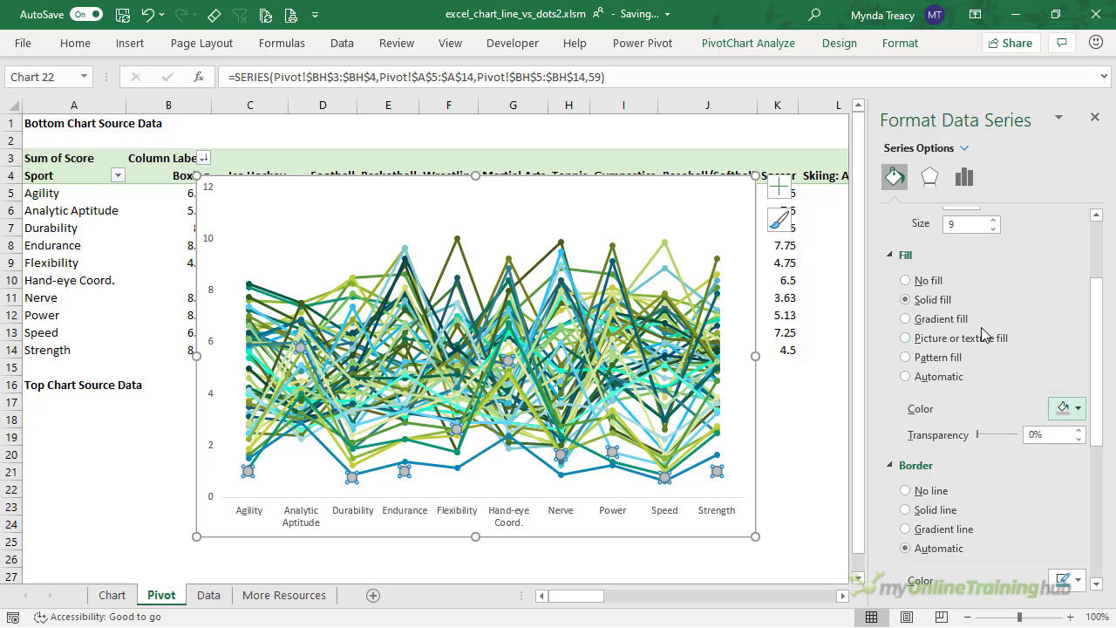
pyautogui.scroll(-2, 982, 331)
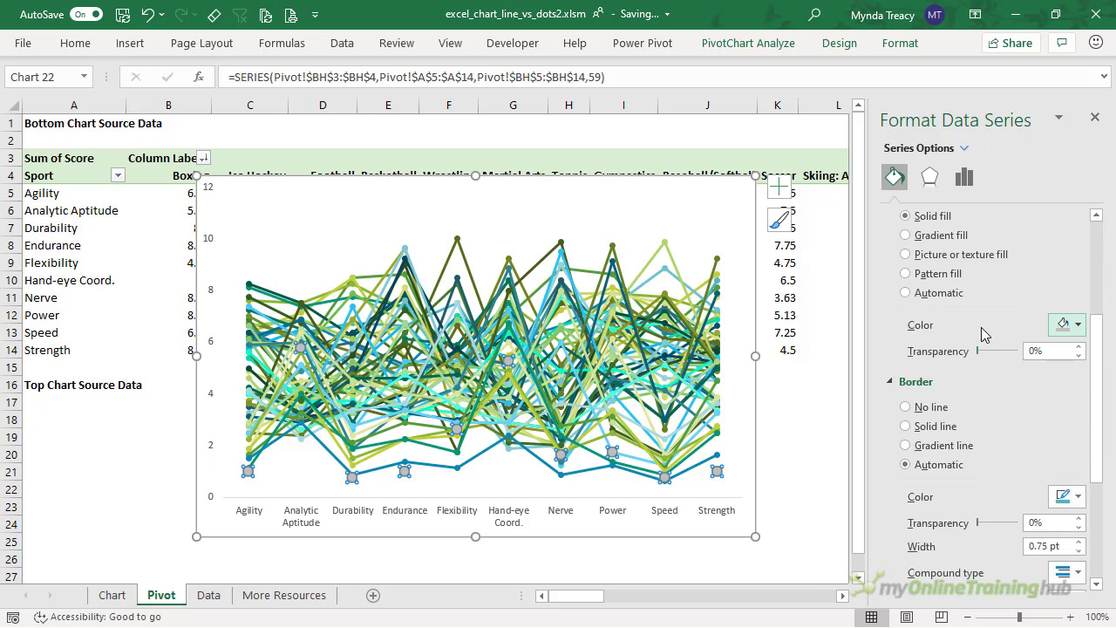
pyautogui.click(932, 425)
pyautogui.click(1068, 496)
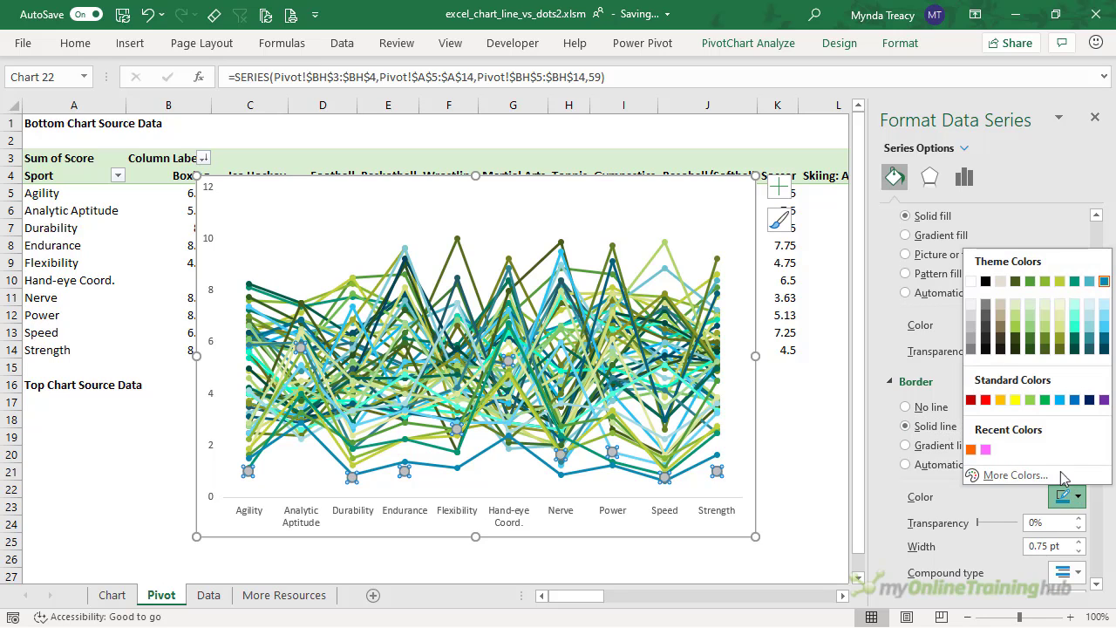
pyautogui.click(971, 328)
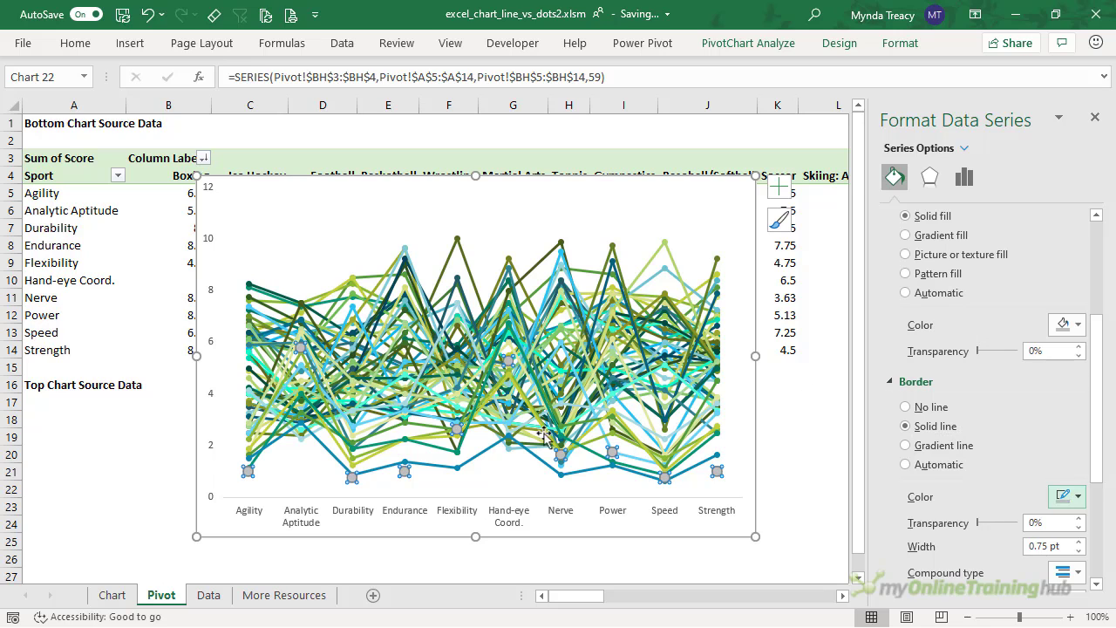
# Give the next series built-in markers with solid fill and a solid-line border
pyautogui.click(421, 469)
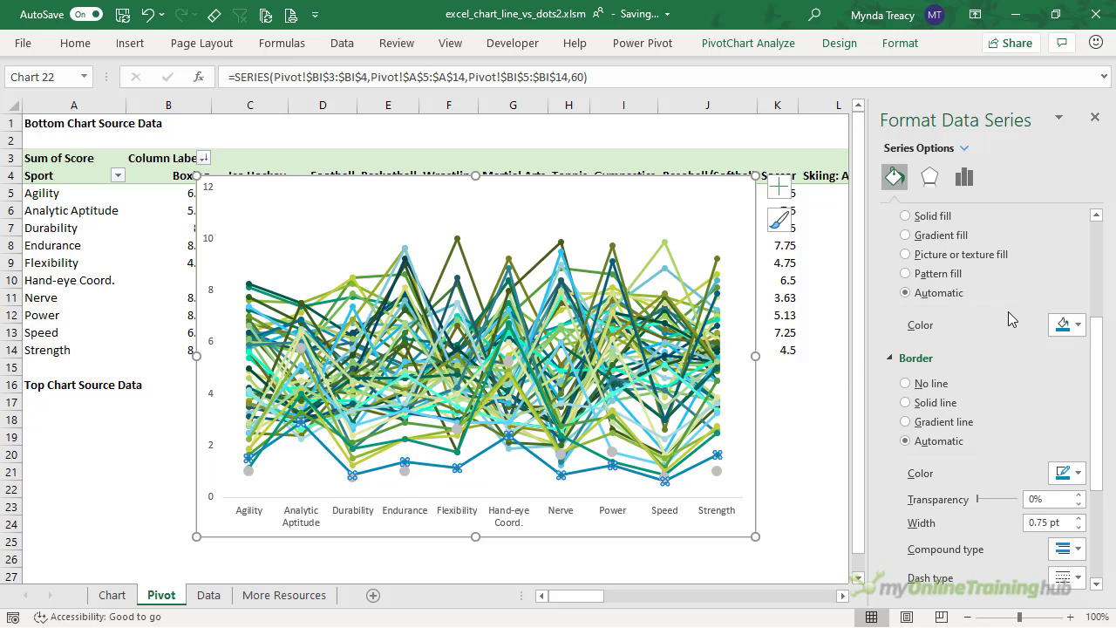
pyautogui.scroll(3, 1008, 319)
pyautogui.scroll(1, 1009, 319)
pyautogui.click(910, 218)
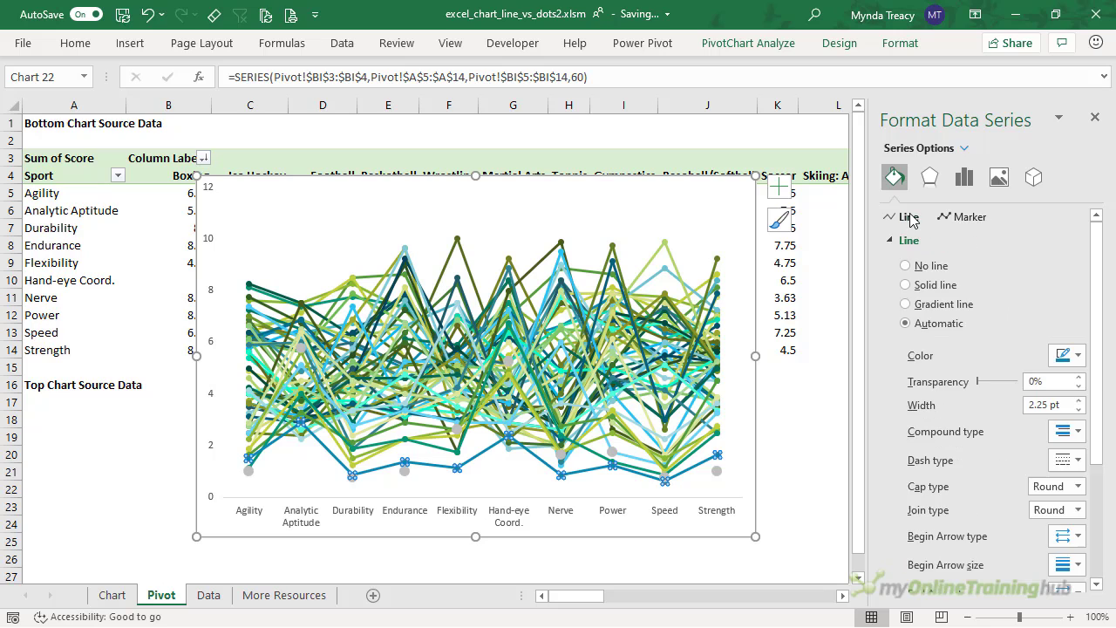
pyautogui.click(963, 218)
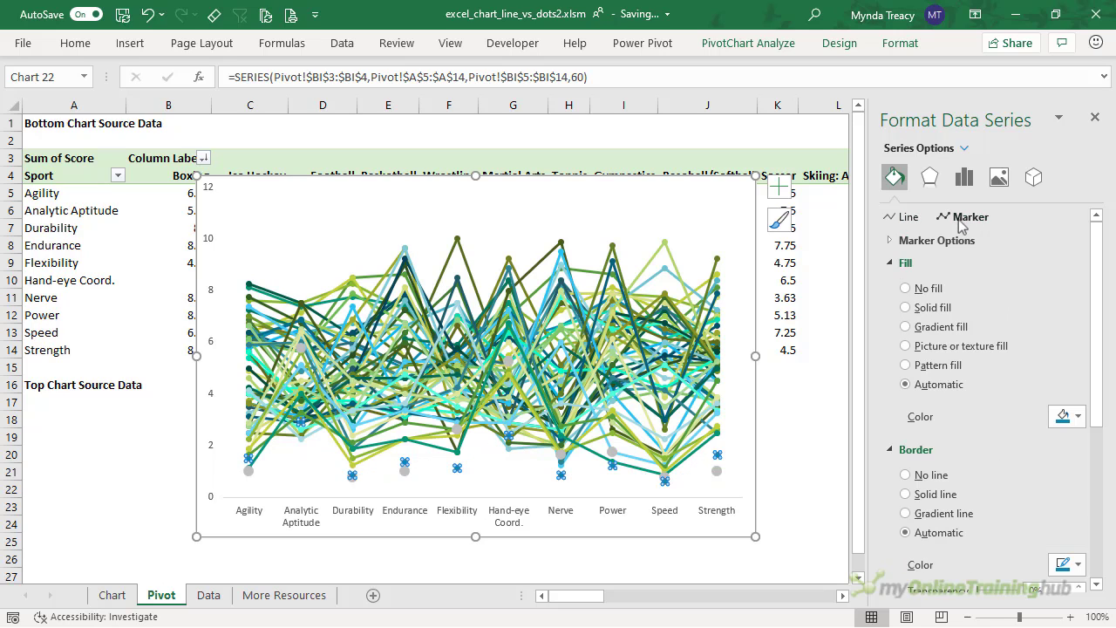
pyautogui.click(908, 242)
pyautogui.click(905, 303)
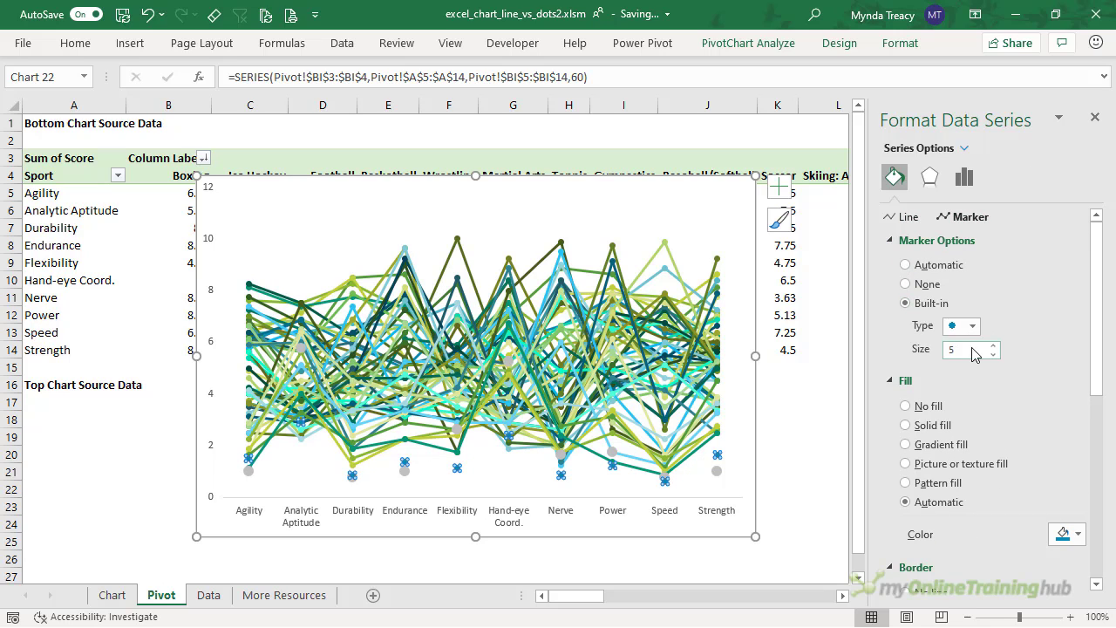
pyautogui.click(926, 352)
pyautogui.click(922, 425)
pyautogui.scroll(-4, 920, 424)
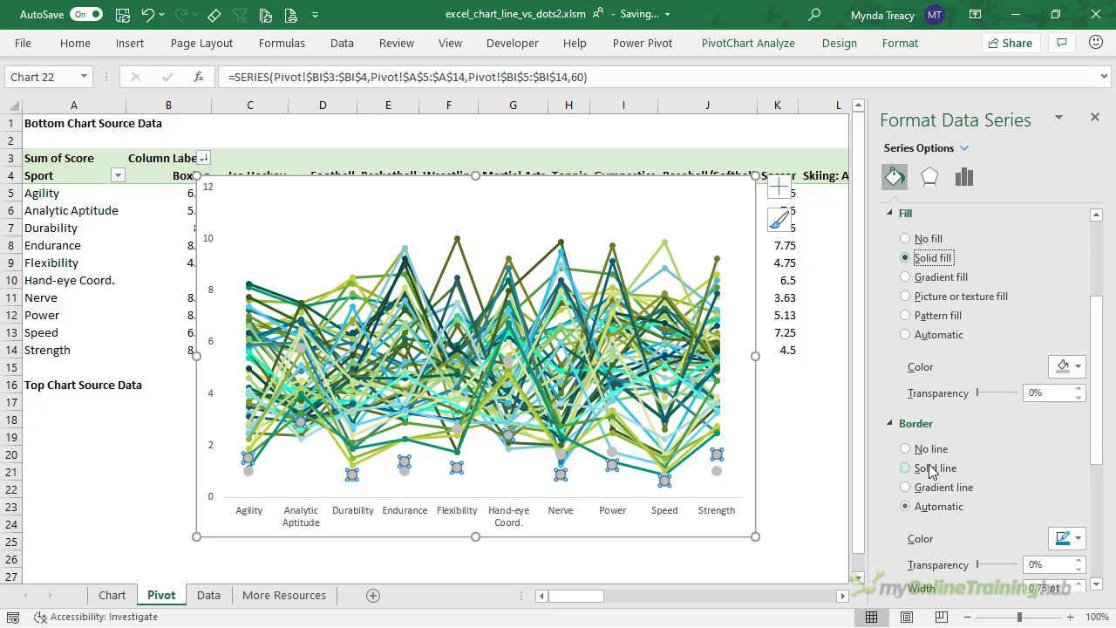
pyautogui.click(932, 469)
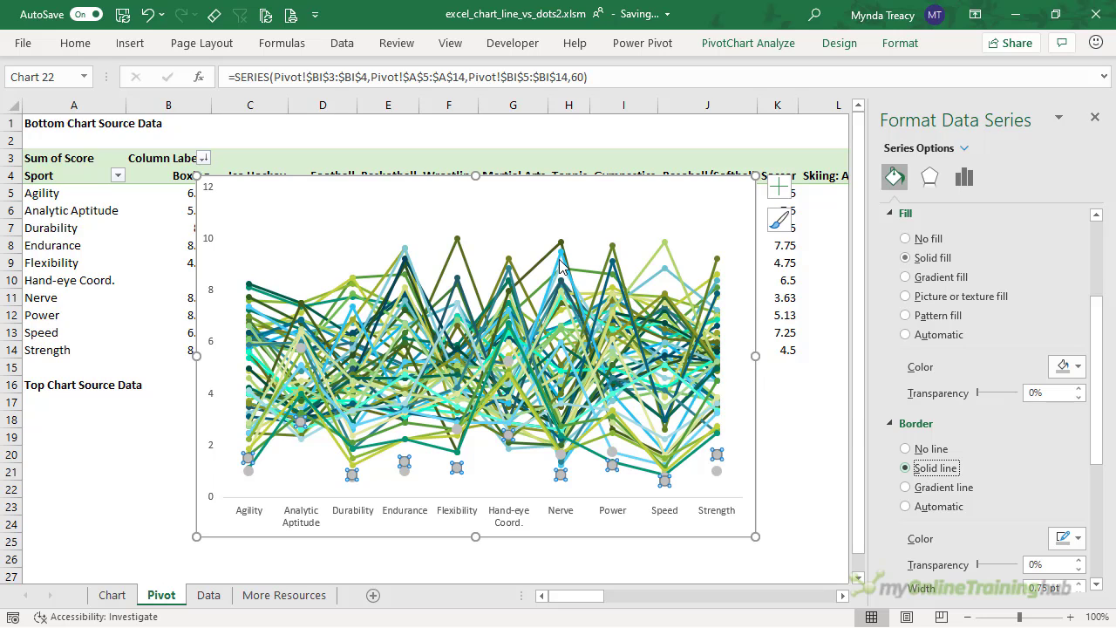
pyautogui.moveTo(560, 266)
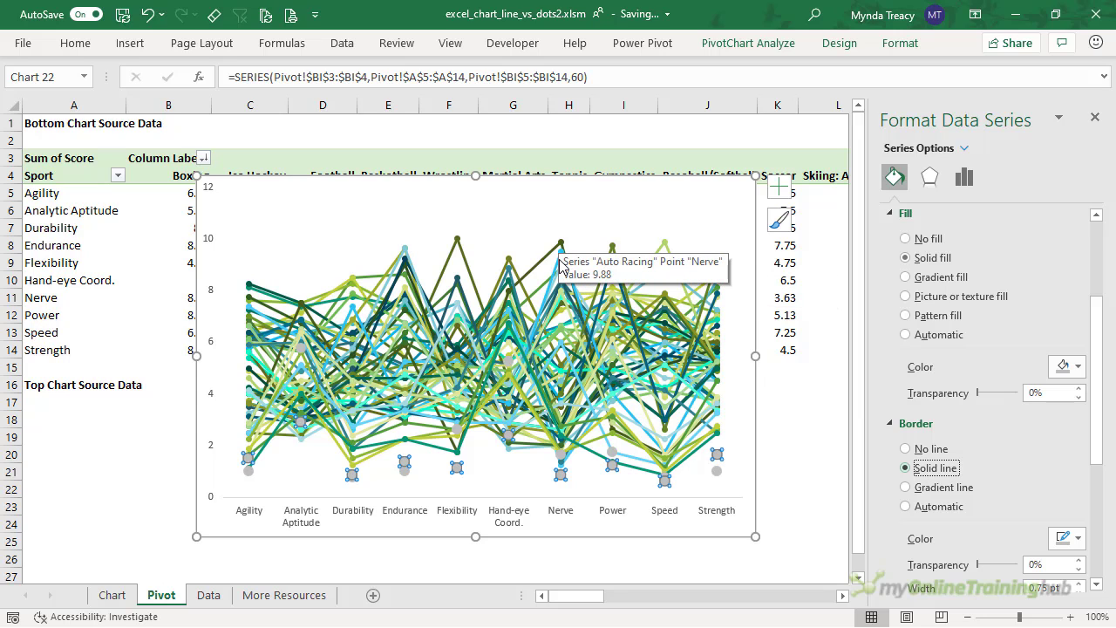
# Run the Chart_Series_Format macro from the Developer tab's Macros list
pyautogui.click(512, 43)
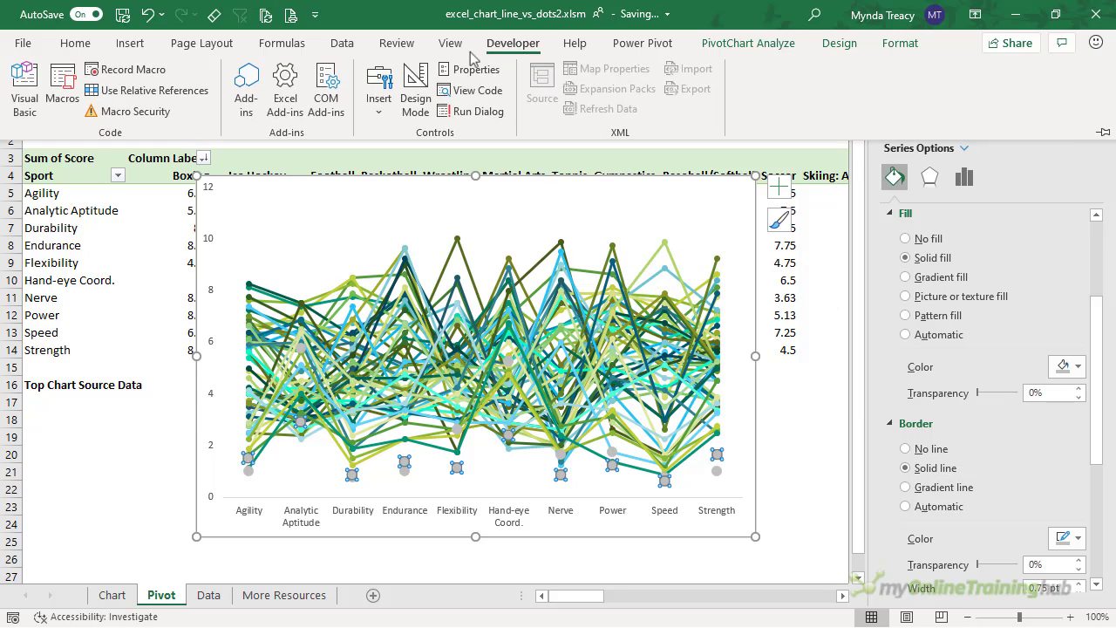
pyautogui.click(62, 88)
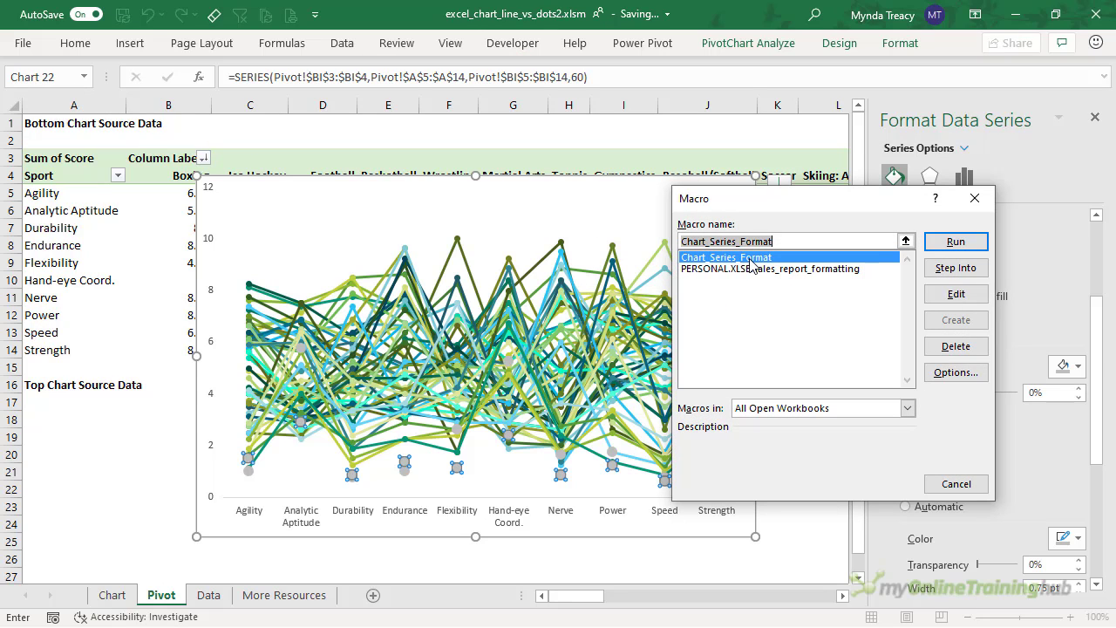
pyautogui.click(975, 244)
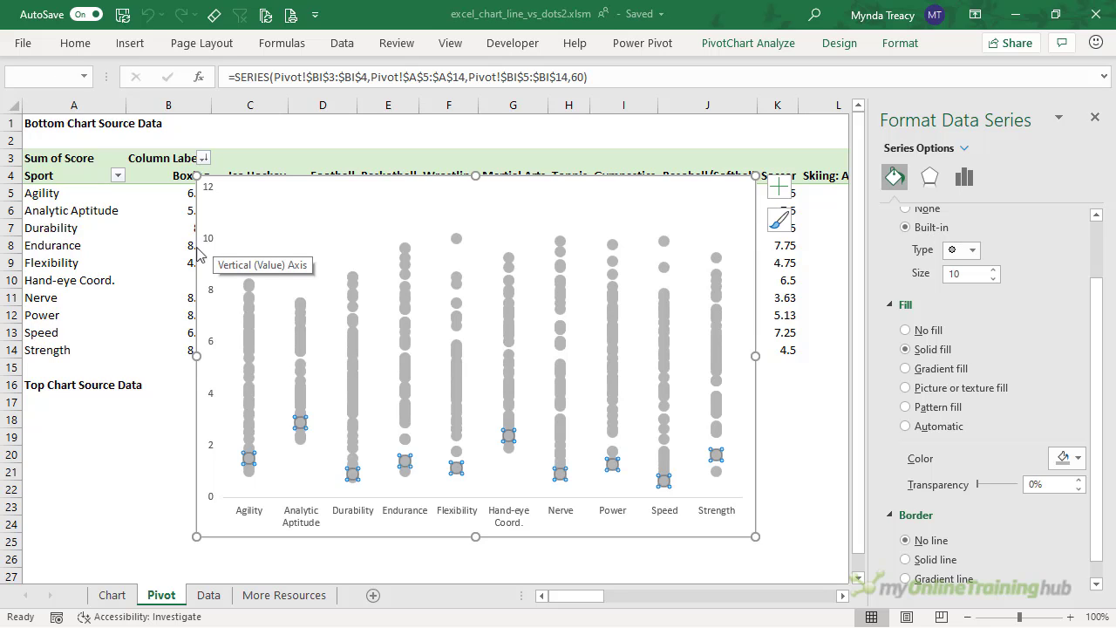
# Set the vertical axis maximum to 10 and lower the plot area's top edge
pyautogui.click(209, 197)
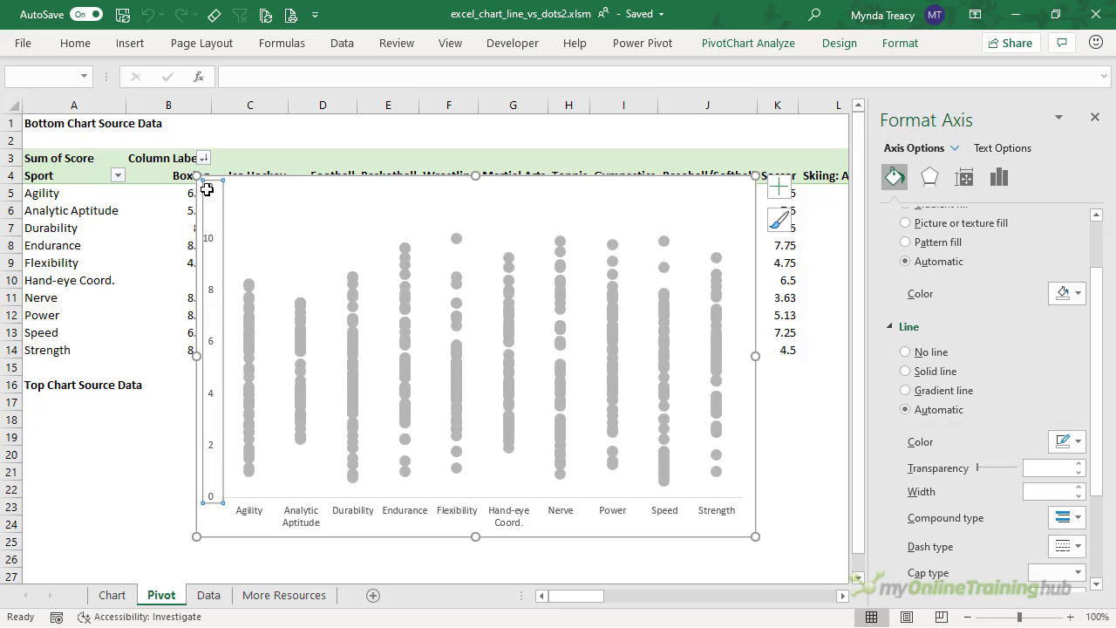
pyautogui.click(998, 177)
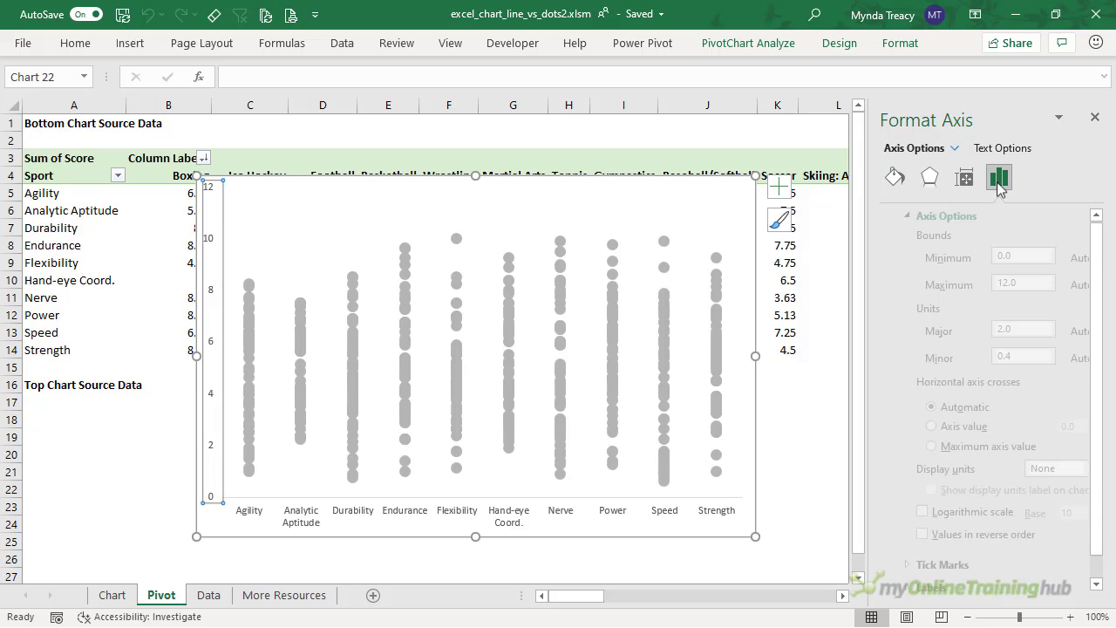
pyautogui.doubleClick(974, 284)
pyautogui.write('10')
pyautogui.press('Return')
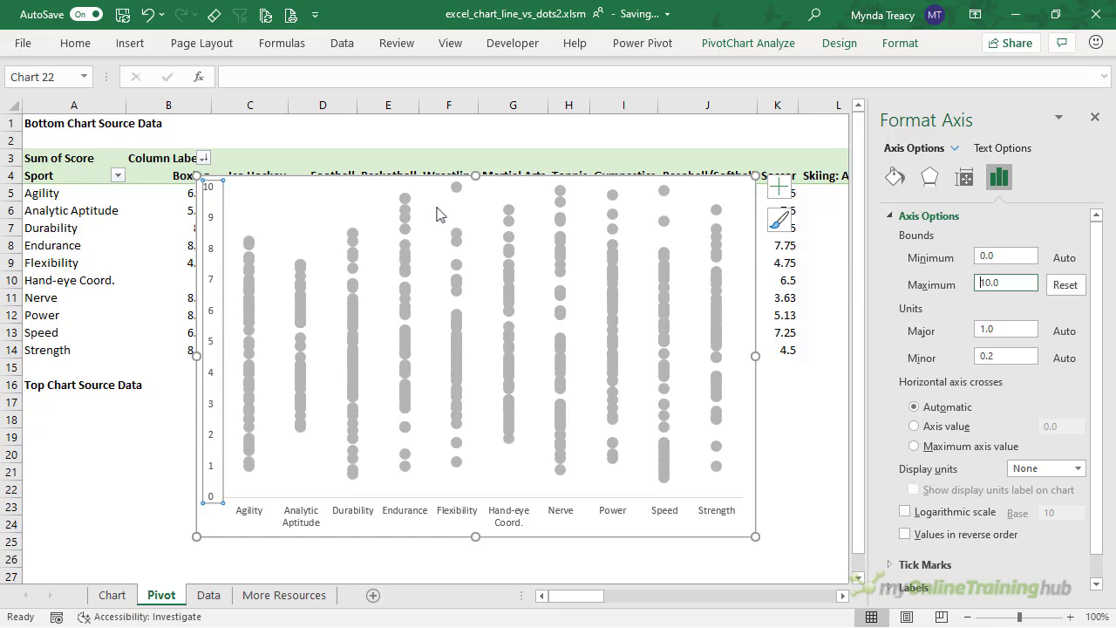
pyautogui.click(384, 203)
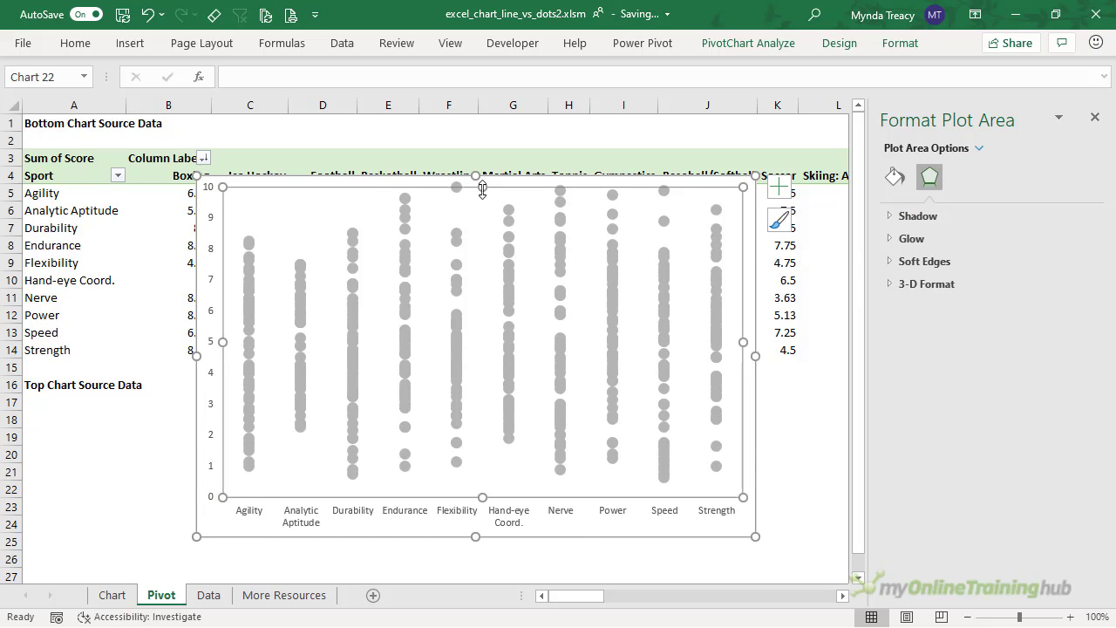
pyautogui.moveTo(482, 189); pyautogui.dragTo(482, 219)
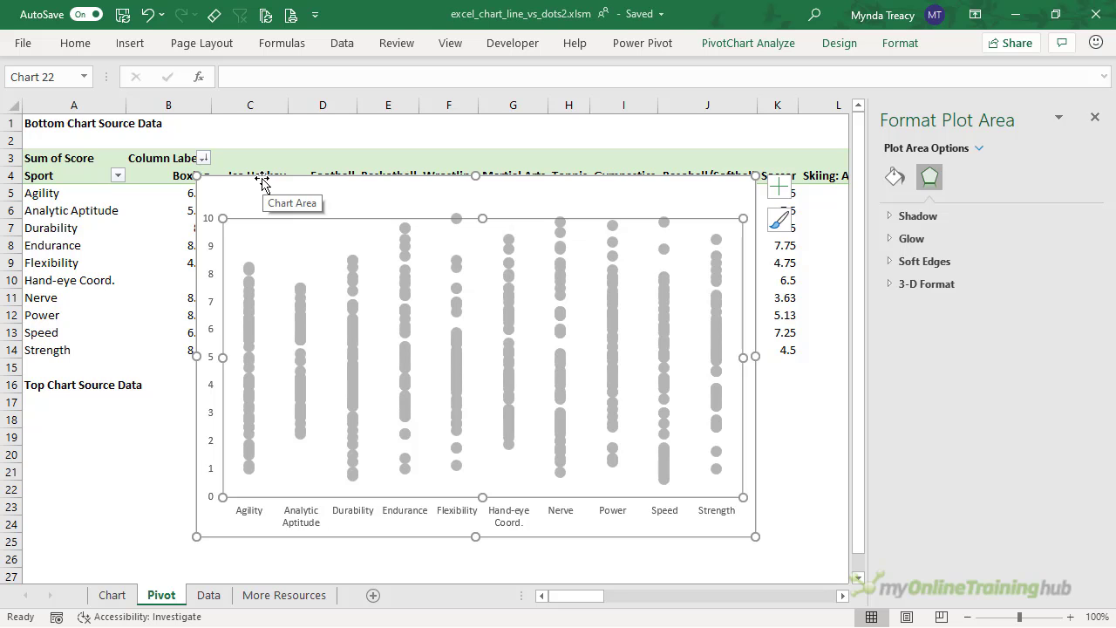
# Move the dot chart below the pivot table and close the formatting pane
pyautogui.moveTo(263, 180); pyautogui.dragTo(416, 396)
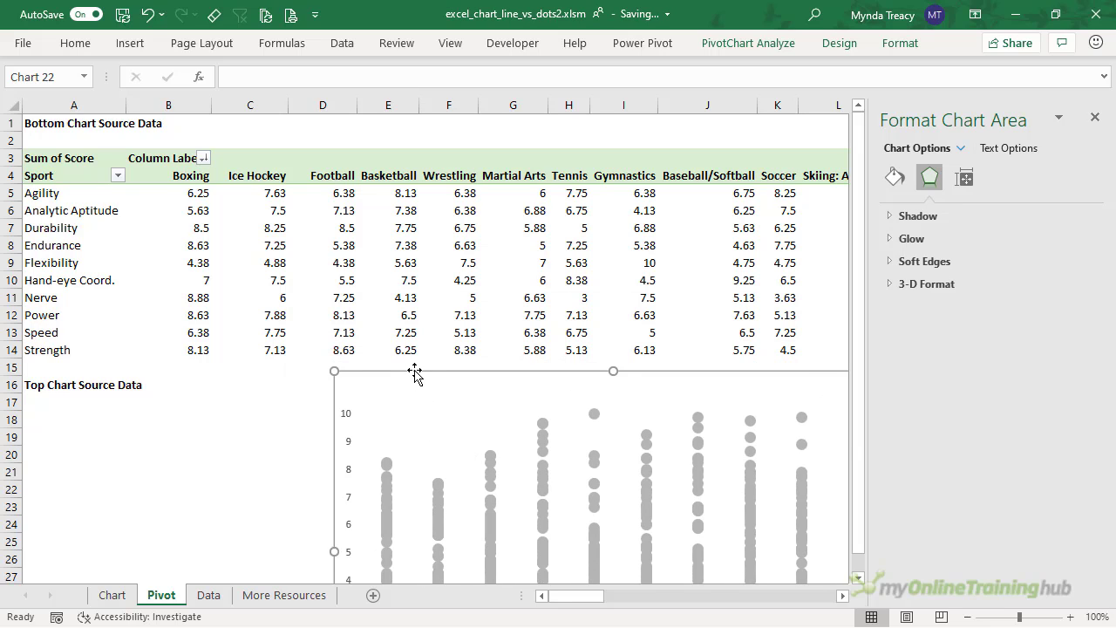
pyautogui.scroll(-2, 415, 373)
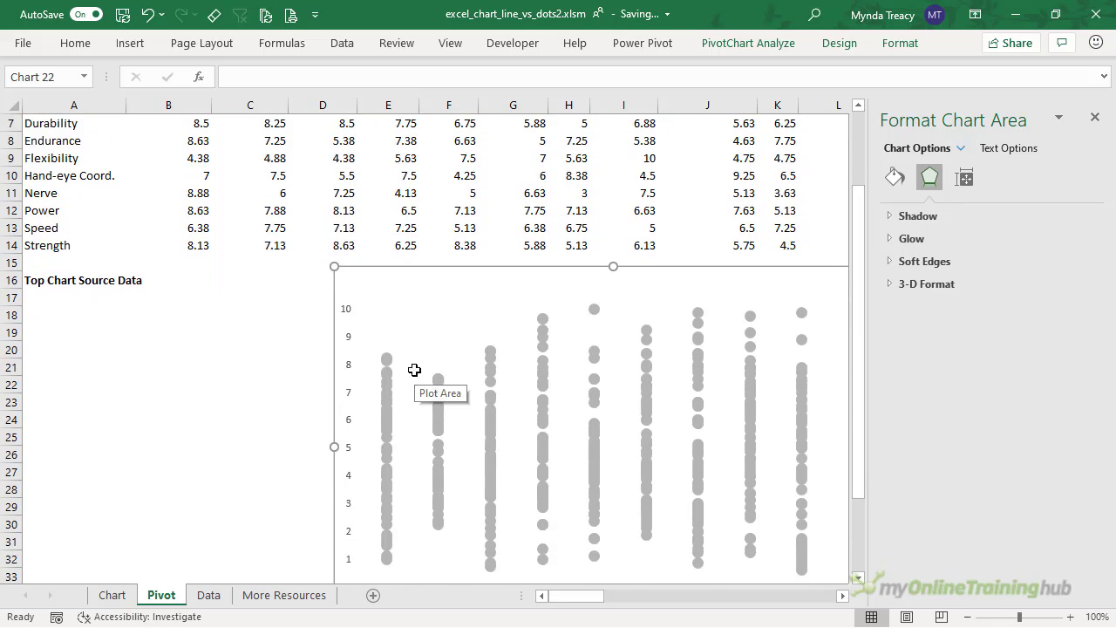
pyautogui.click(1094, 116)
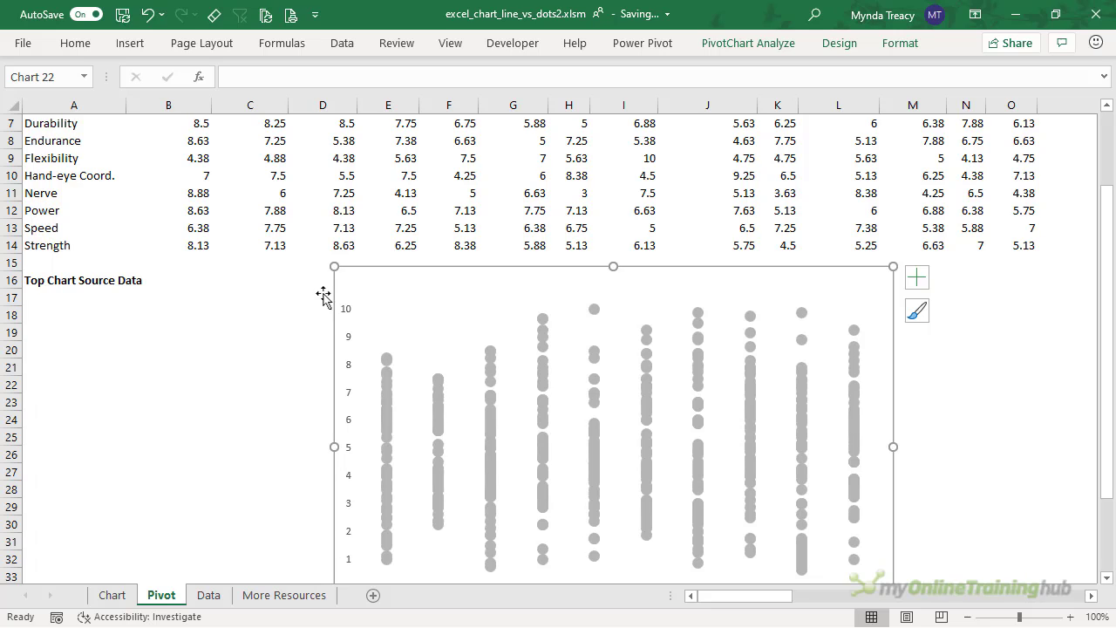
# Nudge the dot chart into position, then return to the Chart sheet with the Sport slicer
pyautogui.moveTo(460, 275); pyautogui.dragTo(442, 226)
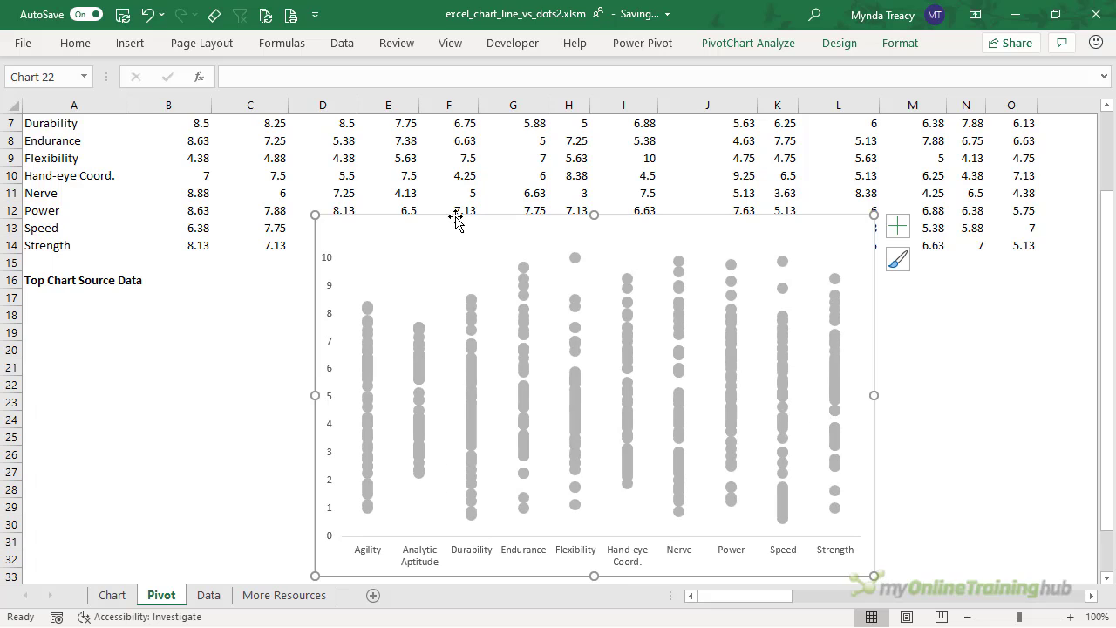
pyautogui.moveTo(456, 218); pyautogui.dragTo(551, 245)
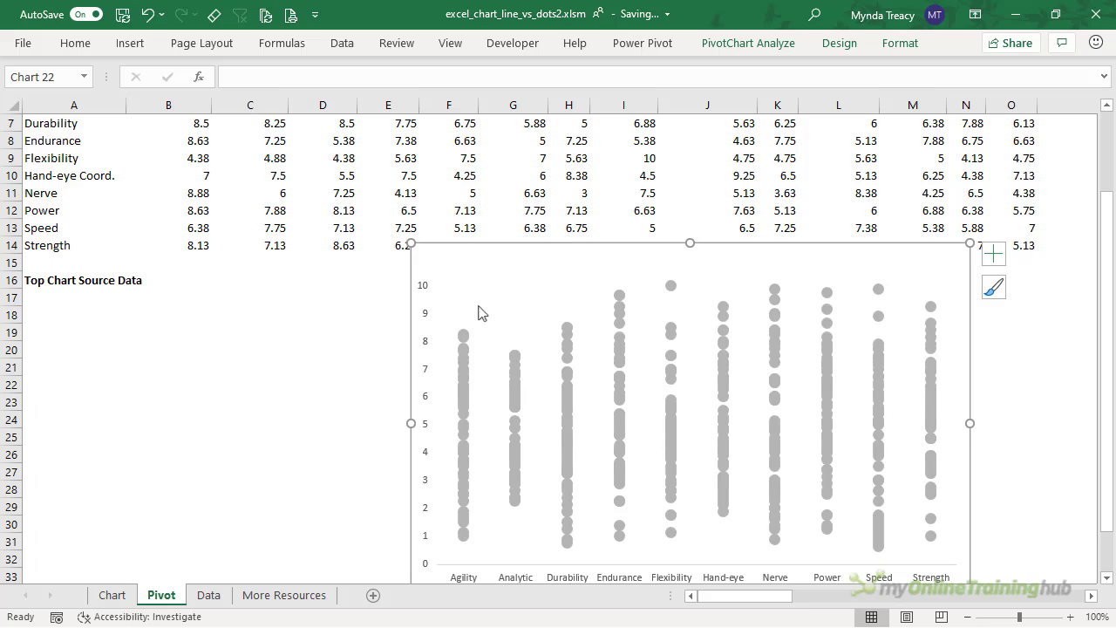
pyautogui.click(112, 594)
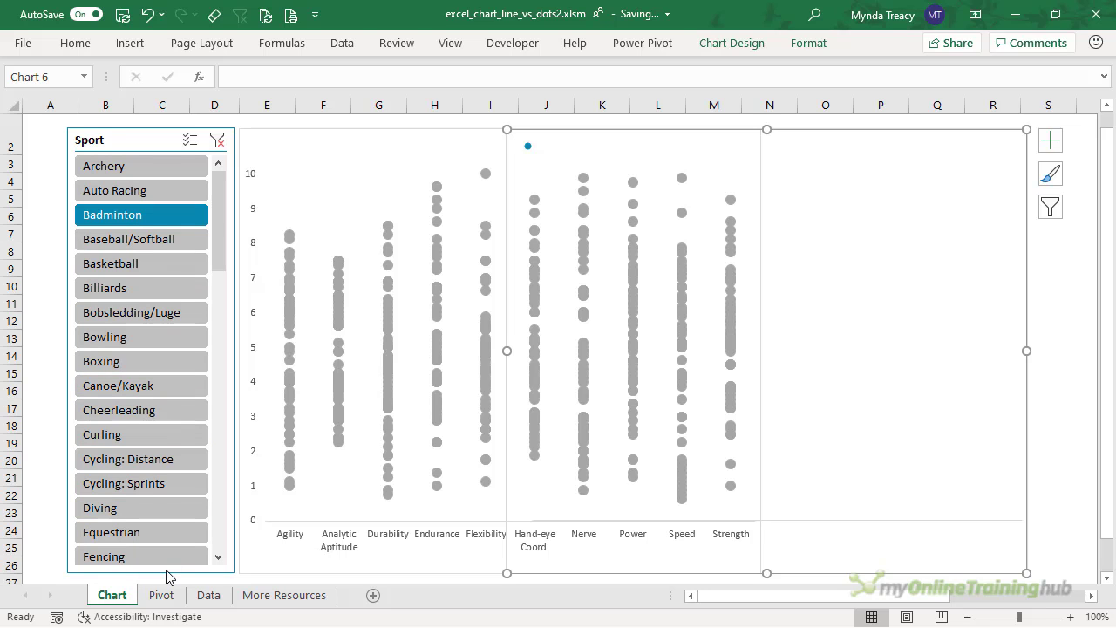
# From the Data sheet, insert a PivotTable on the existing Pivot sheet at cell B18
pyautogui.click(207, 595)
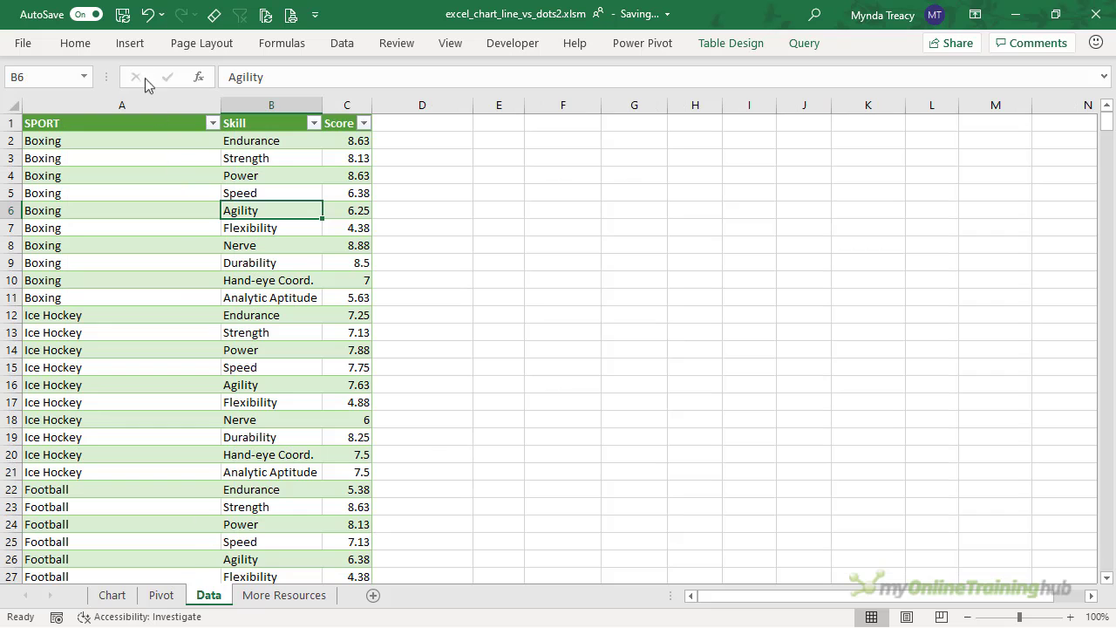
pyautogui.click(132, 45)
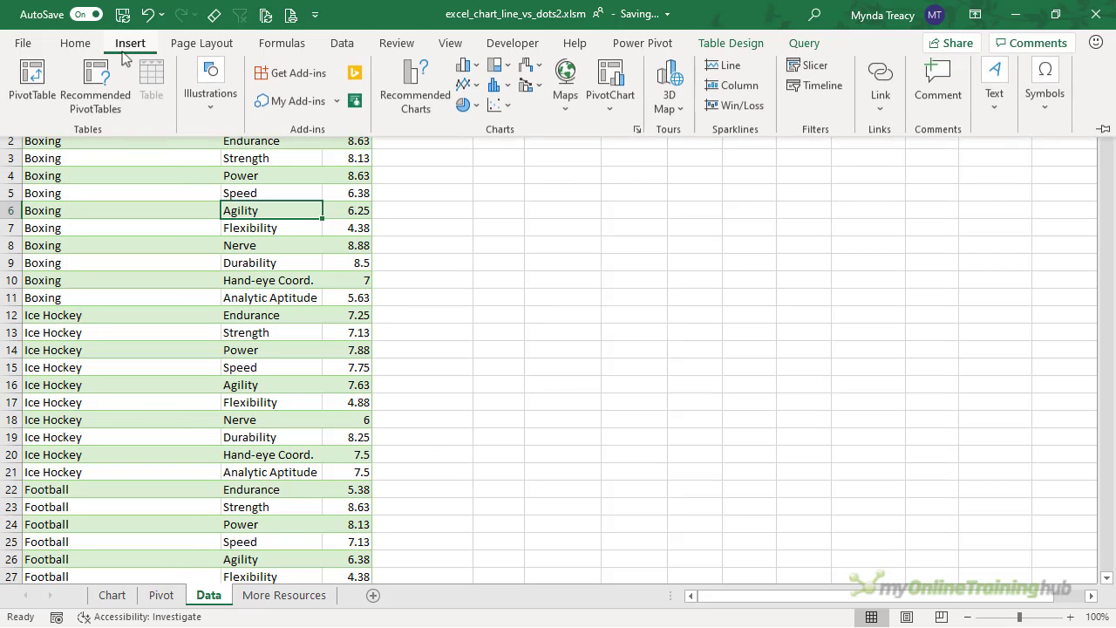
pyautogui.click(32, 83)
pyautogui.click(684, 394)
pyautogui.click(774, 412)
pyautogui.click(159, 596)
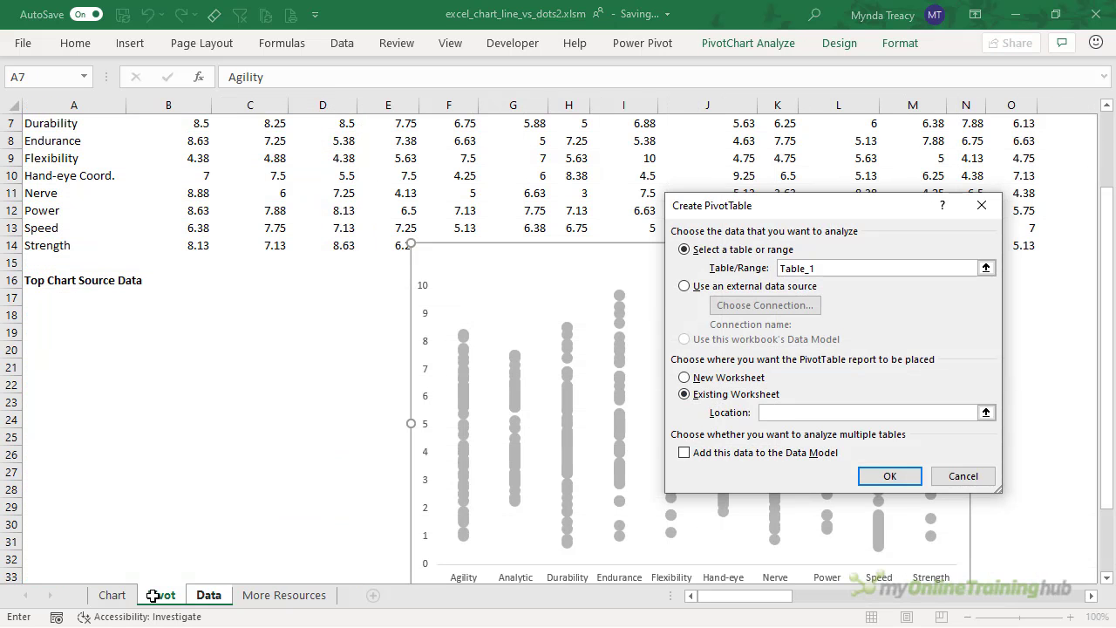
pyautogui.click(132, 312)
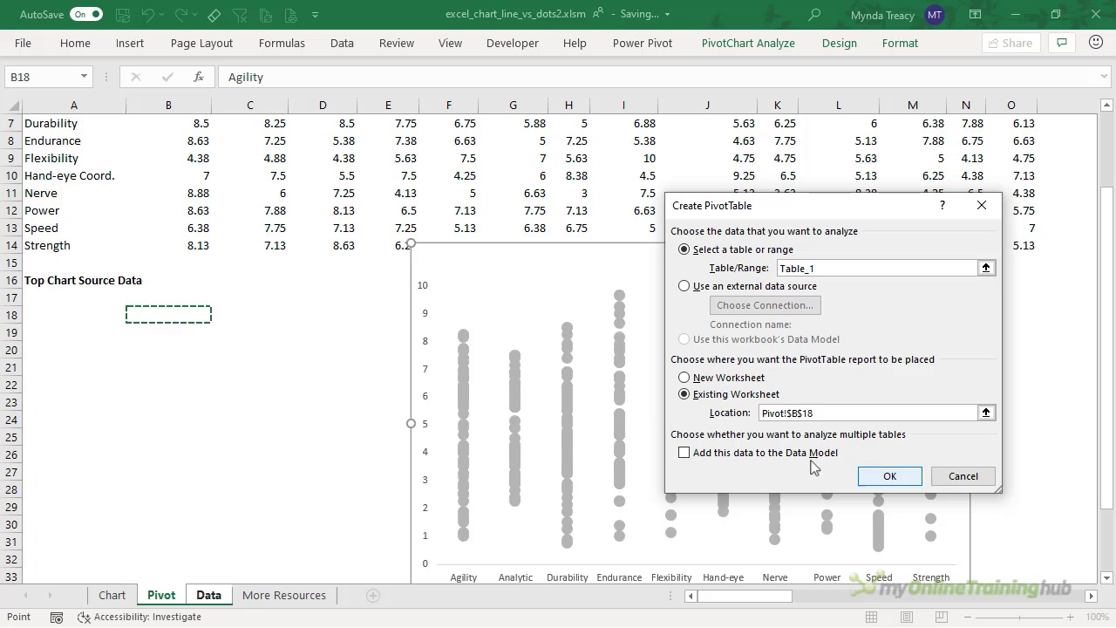
pyautogui.click(872, 476)
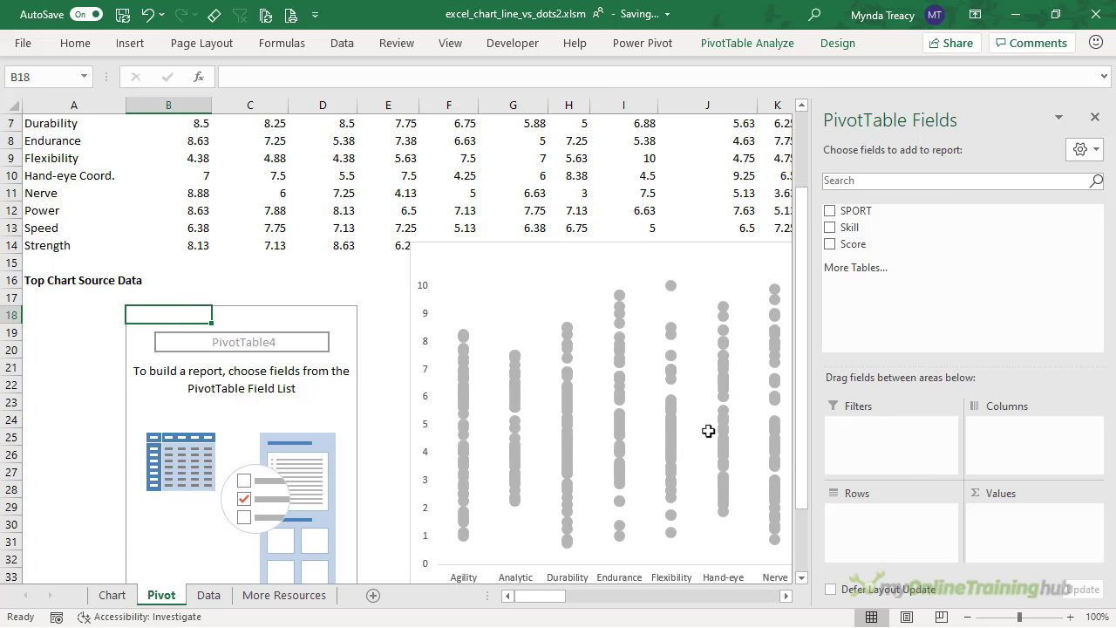
# Turn off 'Autofit column widths on update' in the new pivot table's options
pyautogui.click(271, 317)
pyautogui.rightClick(271, 317)
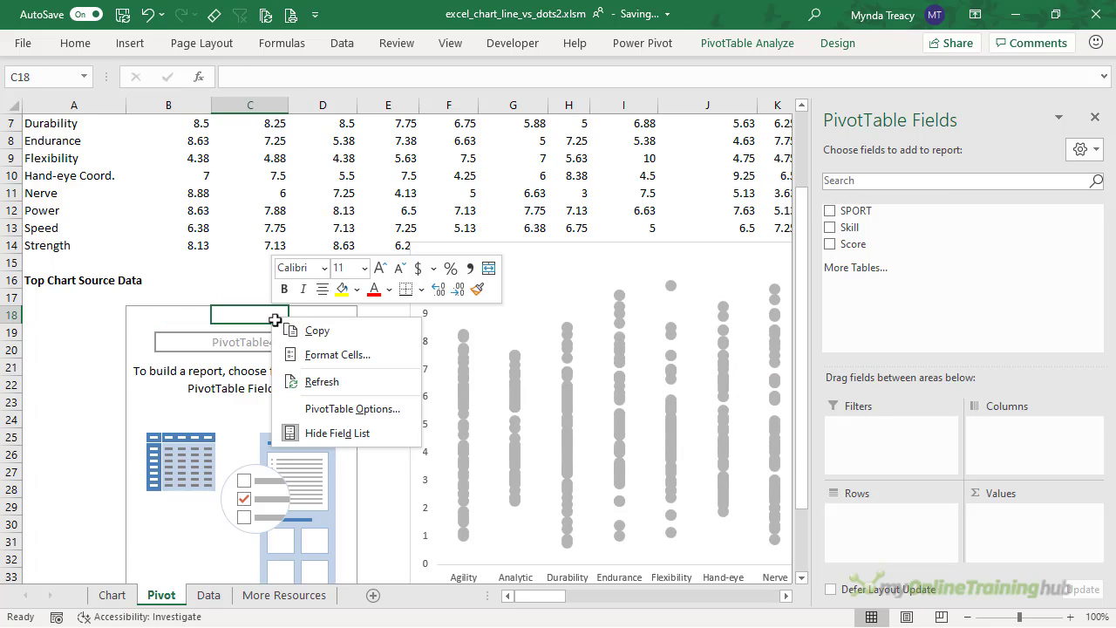
pyautogui.click(402, 412)
pyautogui.click(248, 458)
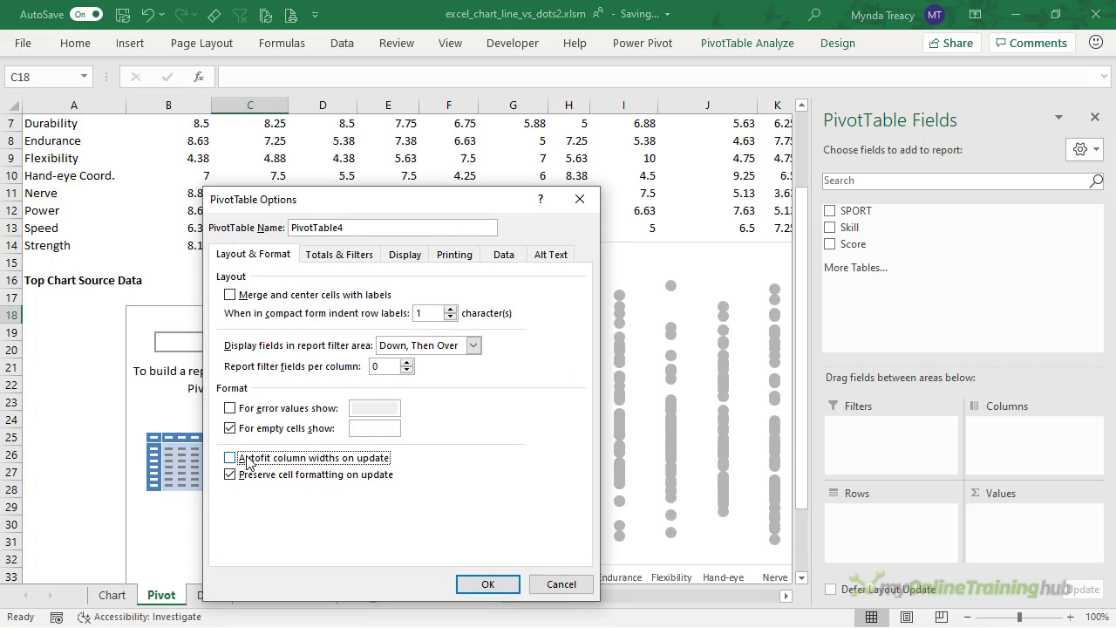
pyautogui.click(488, 583)
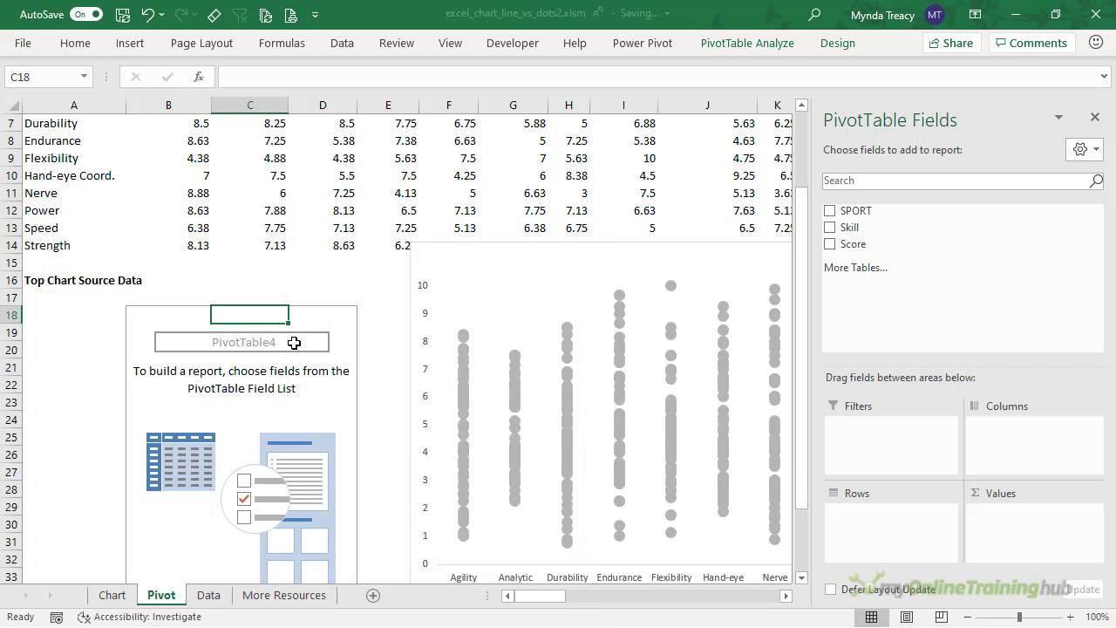
# Add SPORT to the pivot table's Columns area
pyautogui.scroll(2, 294, 343)
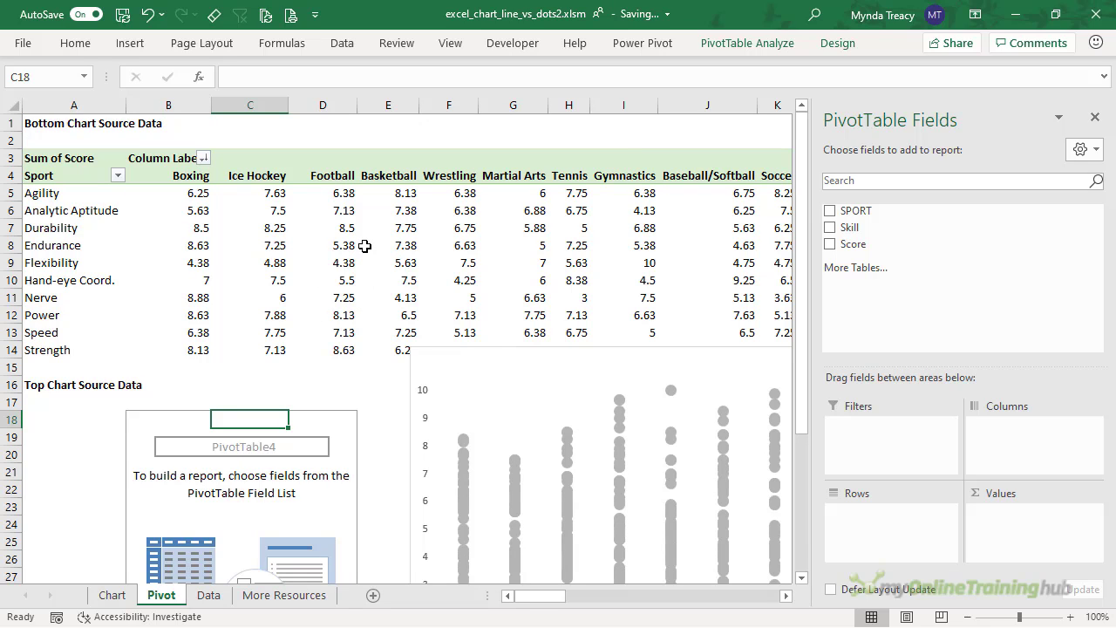
pyautogui.moveTo(849, 211); pyautogui.dragTo(1028, 430)
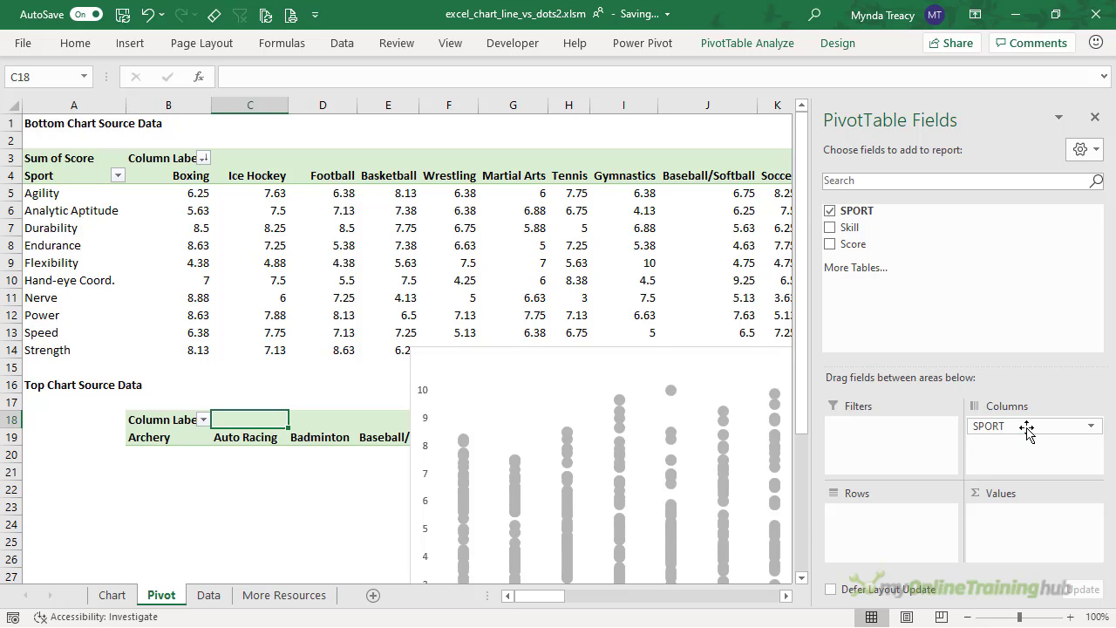
pyautogui.scroll(-2, 399, 391)
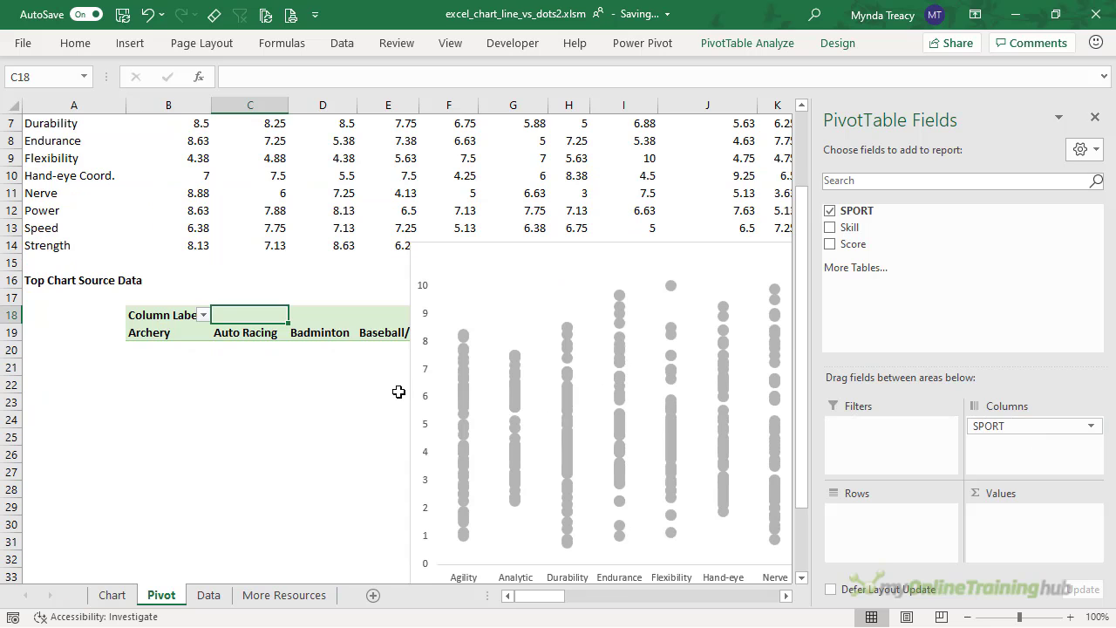
pyautogui.moveTo(456, 241)
pyautogui.mouseDown()
pyautogui.moveTo(462, 386)
pyautogui.moveTo(439, 233)
pyautogui.mouseUp()
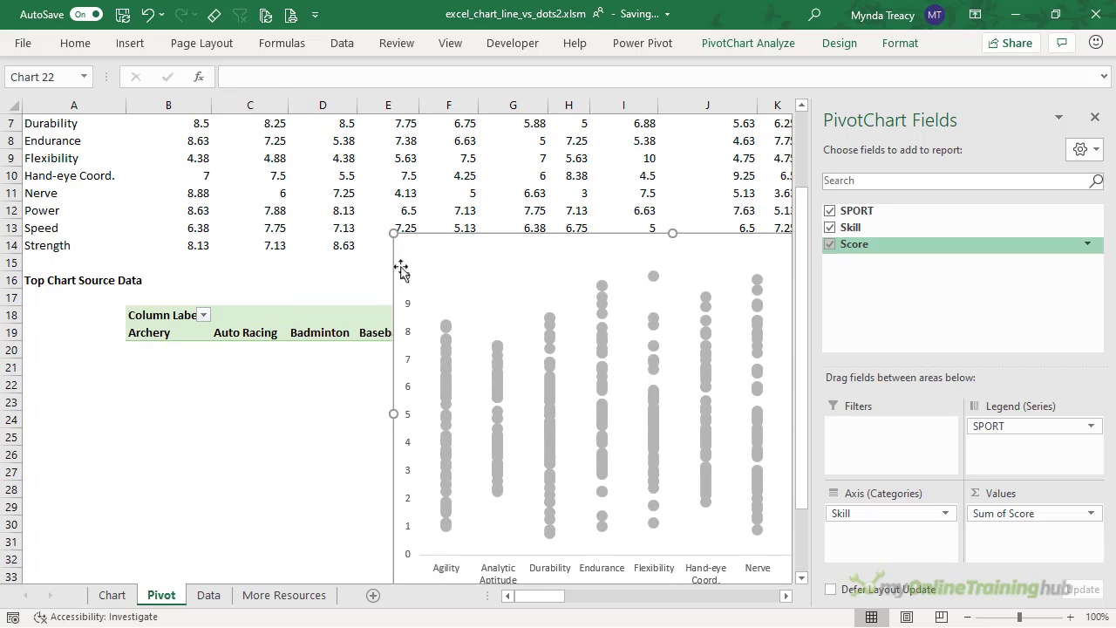
# Add a SPORT slicer filtered to Auto Racing and remove the pivot's Grand Total column
pyautogui.click(338, 326)
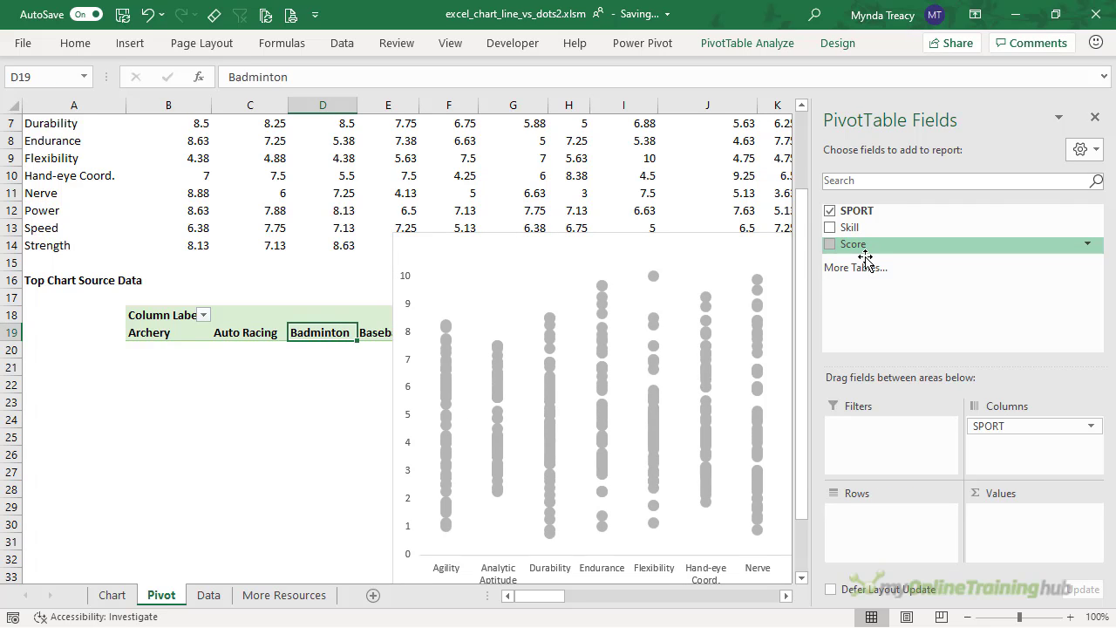
pyautogui.rightClick(891, 214)
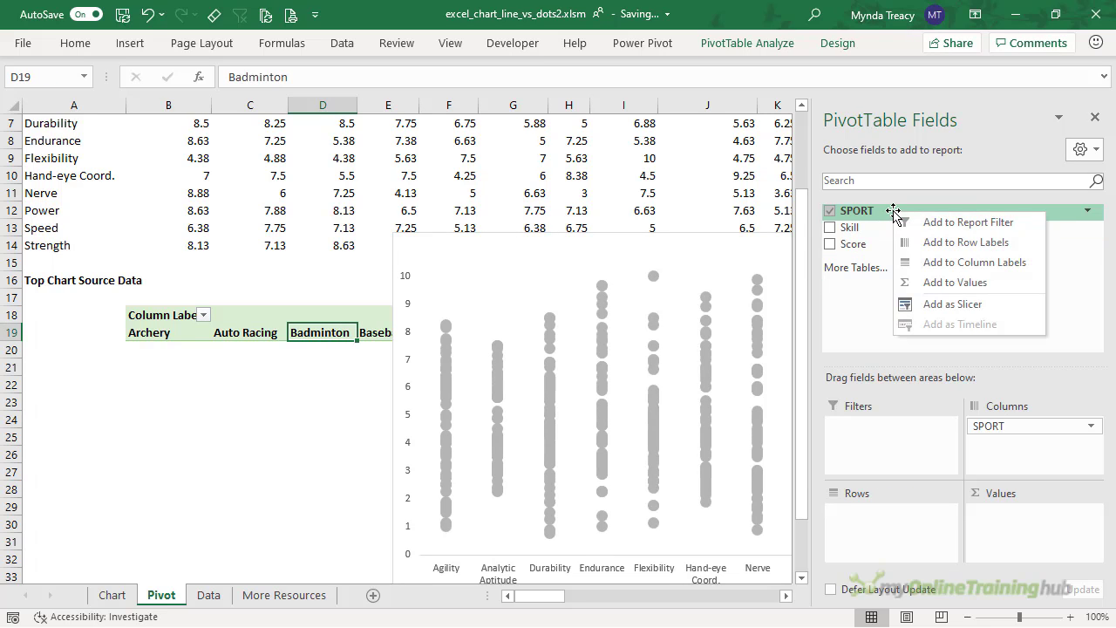
pyautogui.click(999, 315)
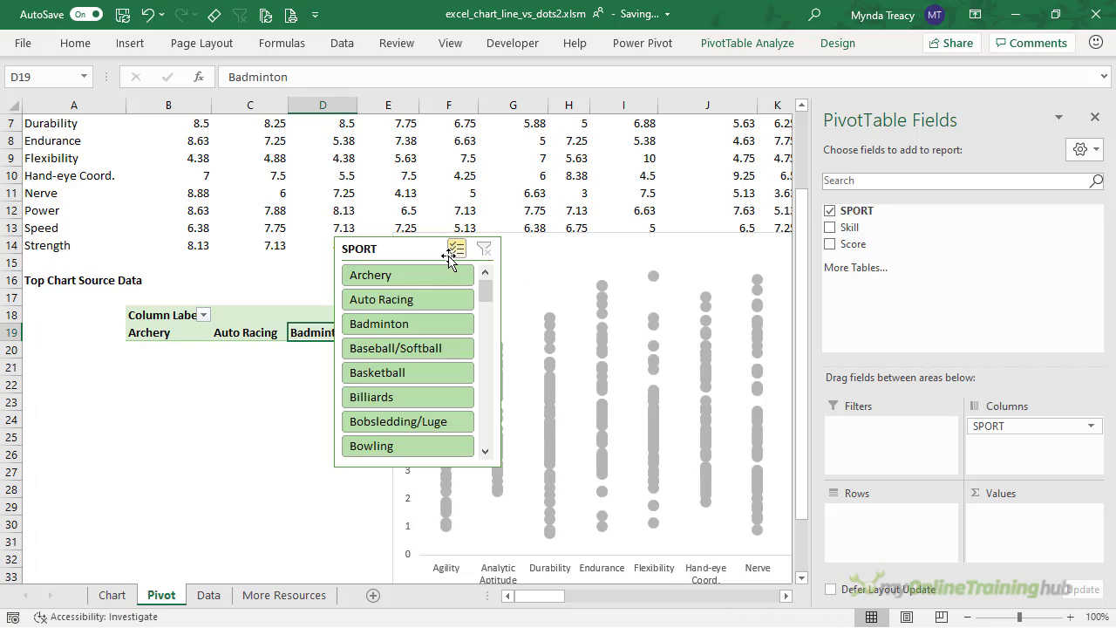
pyautogui.click(380, 301)
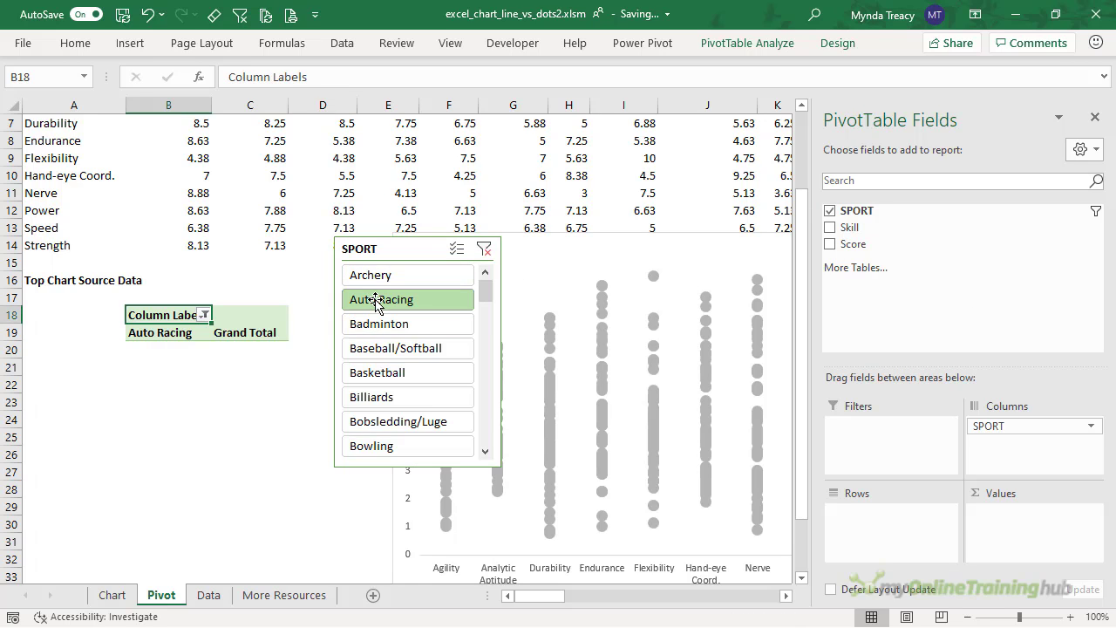
pyautogui.rightClick(244, 333)
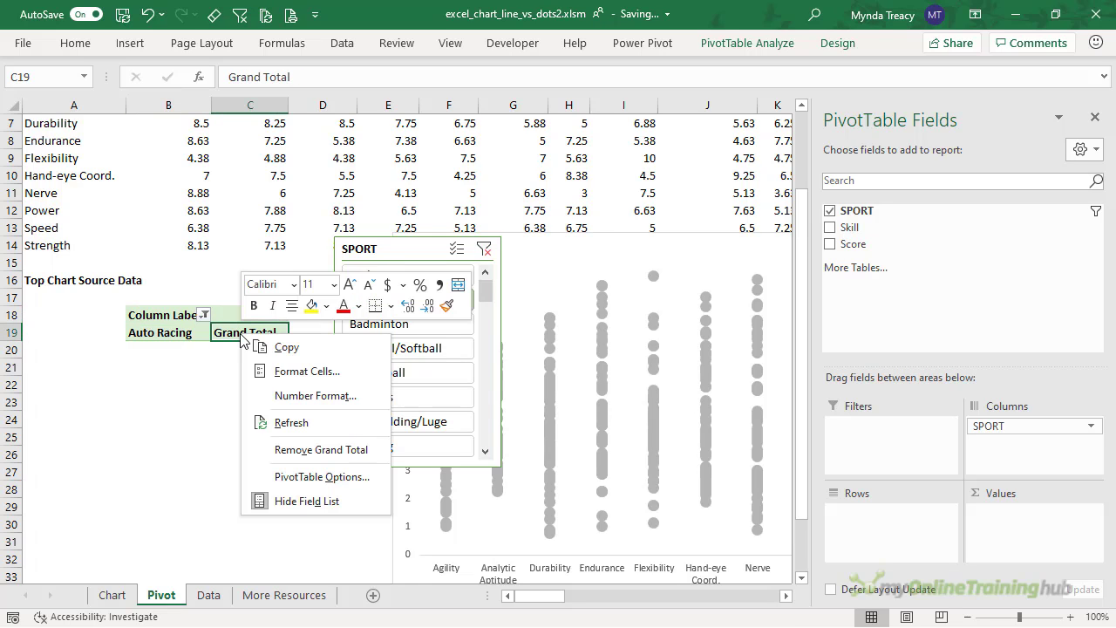
pyautogui.click(378, 451)
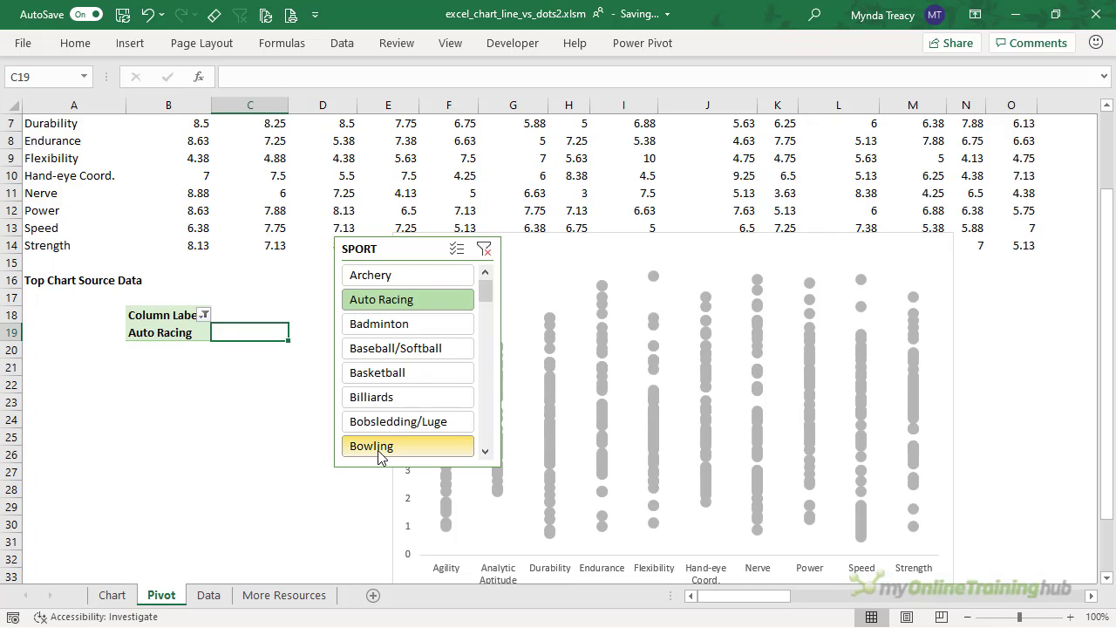
# Move the SPORT slicer left and shift the grey dot plot chart to the right
pyautogui.moveTo(381, 248); pyautogui.dragTo(303, 245)
pyautogui.click(482, 244)
pyautogui.moveTo(482, 244); pyautogui.dragTo(577, 242)
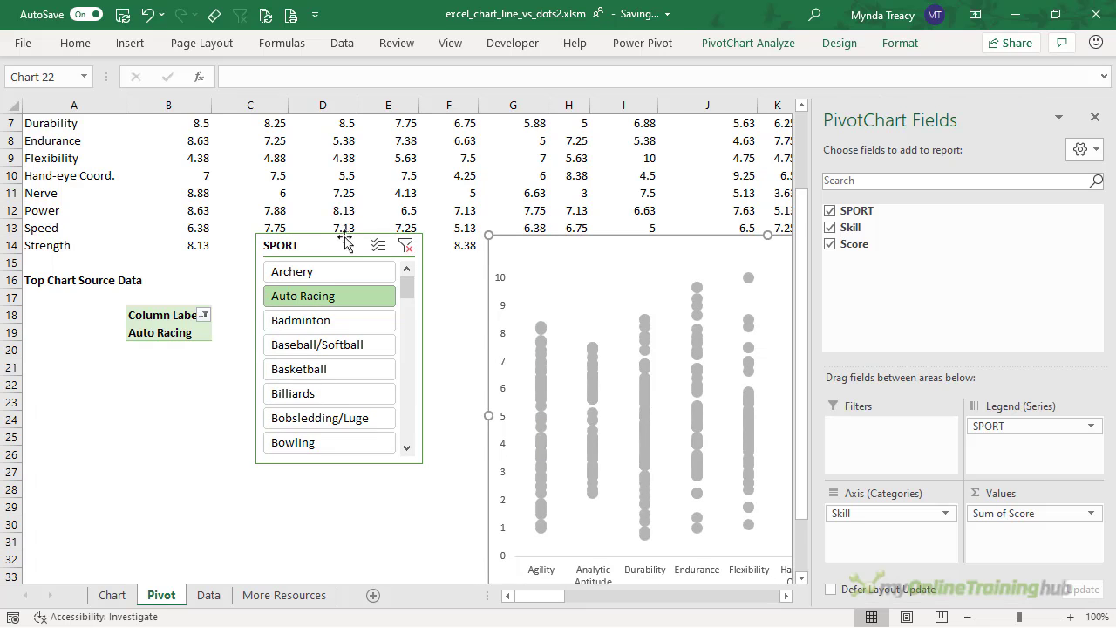
pyautogui.moveTo(339, 236); pyautogui.dragTo(399, 243)
pyautogui.click(164, 351)
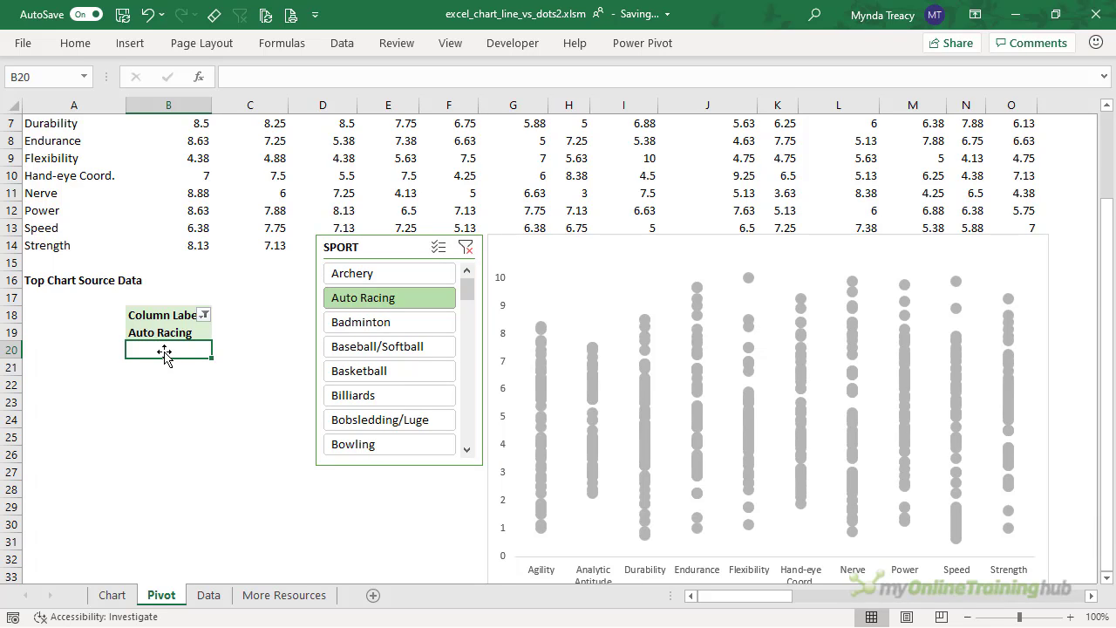
# Copy the skill names Agility to Strength from A5:A14 into A20:A29
pyautogui.scroll(1, 73, 157)
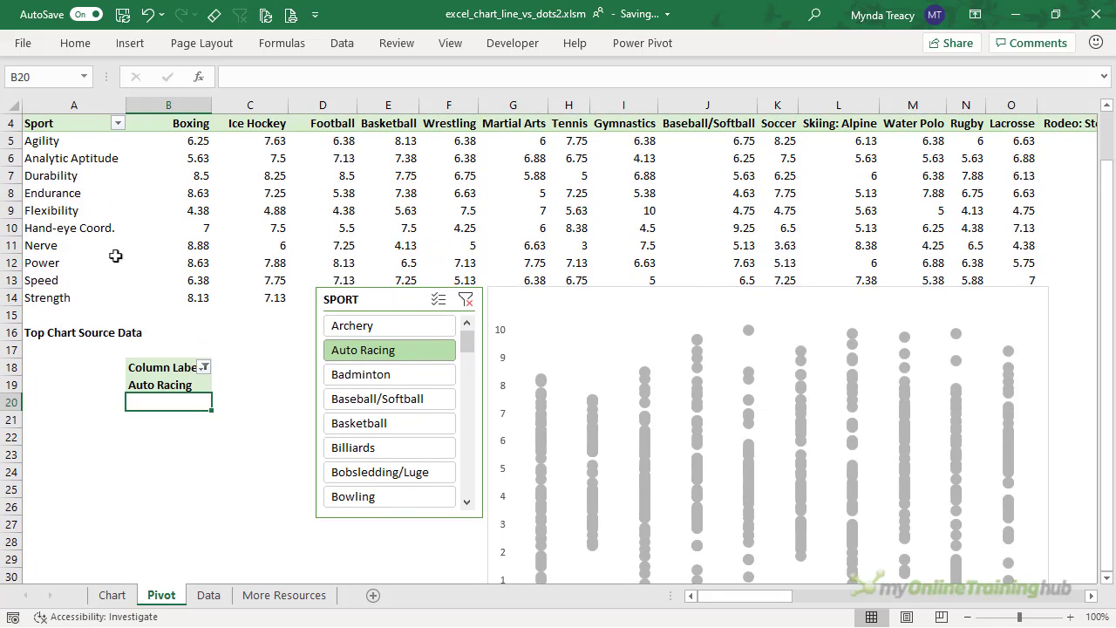
pyautogui.moveTo(55, 142); pyautogui.dragTo(63, 295)
pyautogui.hotkey('ctrl', 'c')
pyautogui.click(76, 399)
pyautogui.hotkey('ctrl', 'v')
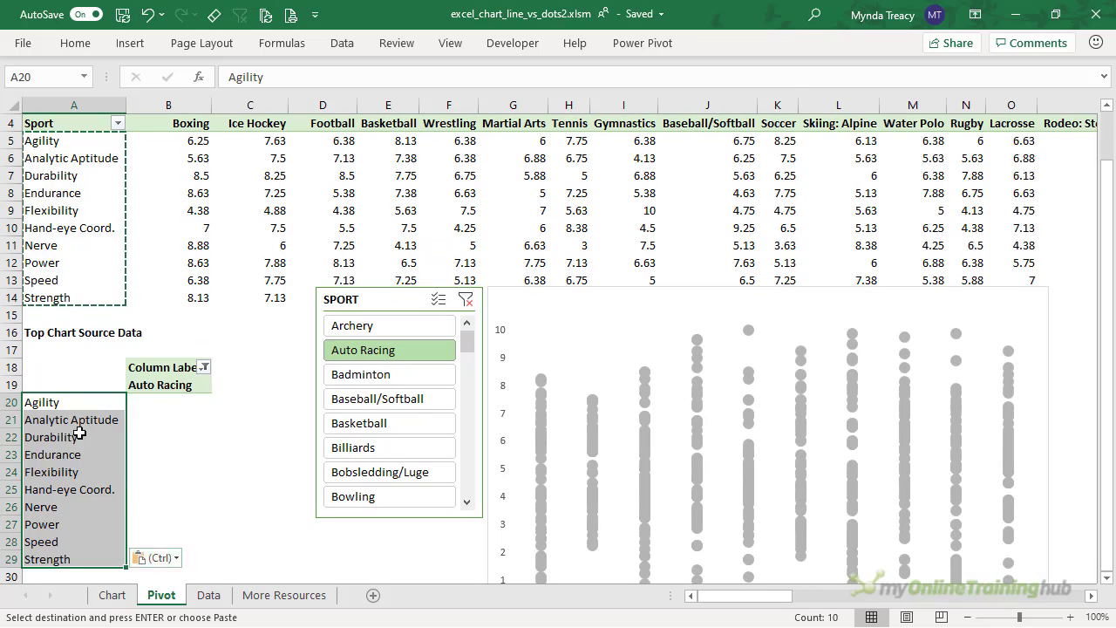
pyautogui.click(155, 557)
pyautogui.press('Escape')
pyautogui.moveTo(177, 407); pyautogui.dragTo(167, 555)
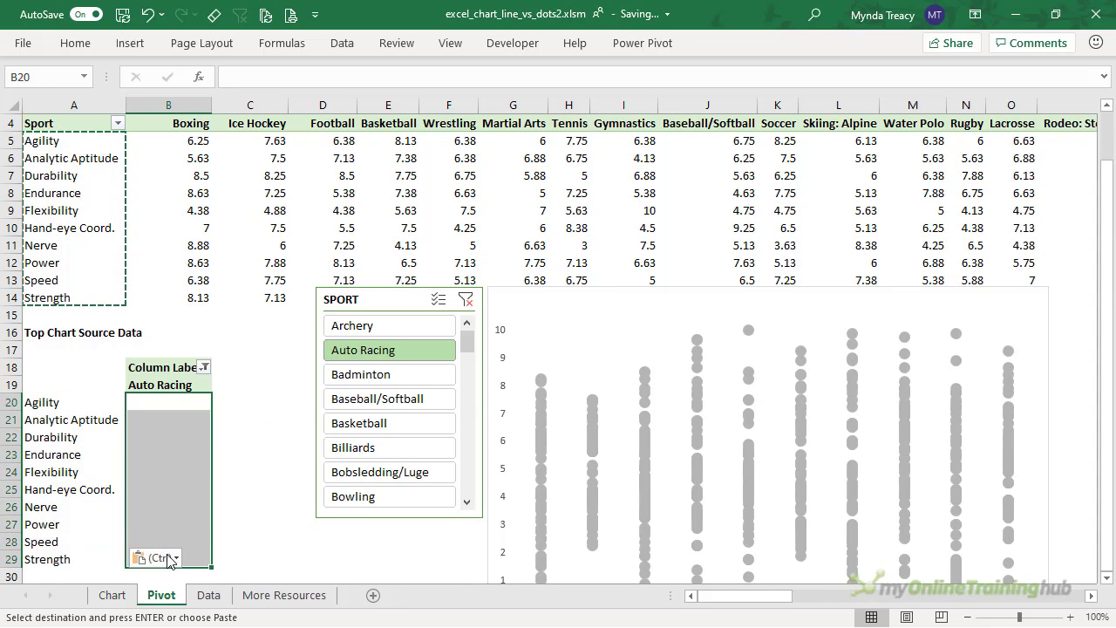
# Drag the SPORT slicer over the dot chart
pyautogui.click(171, 399)
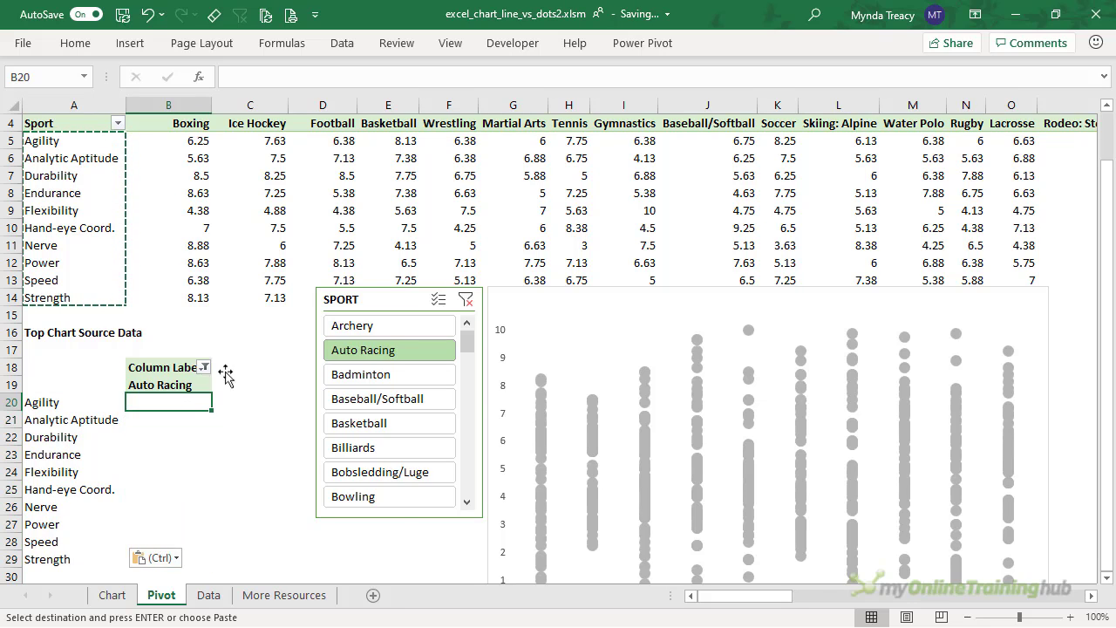
pyautogui.moveTo(373, 298); pyautogui.dragTo(622, 297)
pyautogui.click(172, 405)
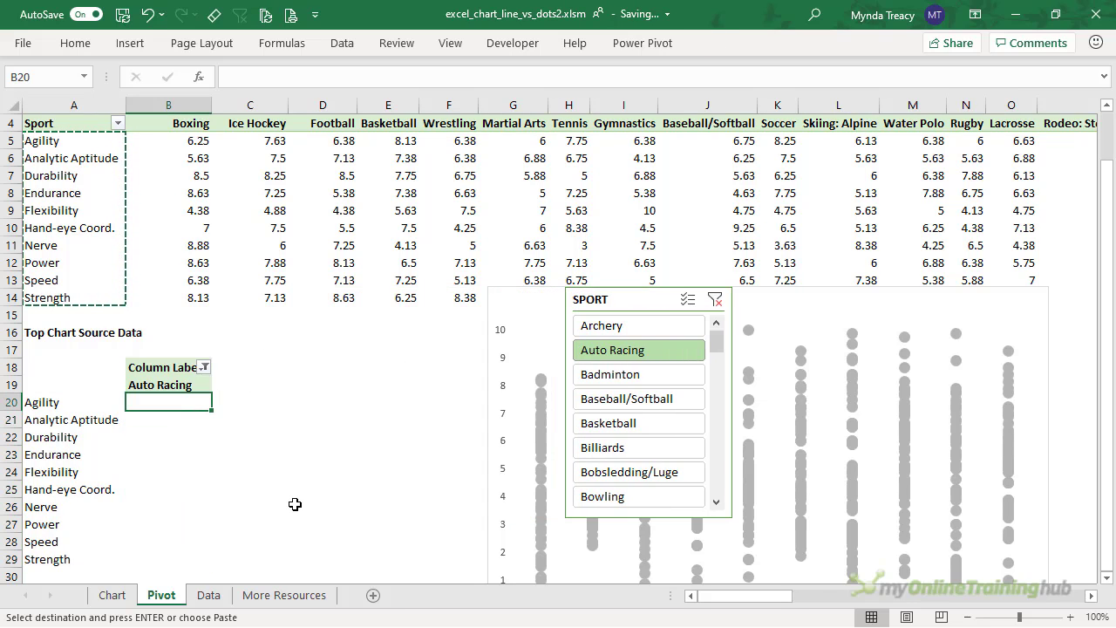
# Start an INDEX formula in B20 over the score range B5:BI14
pyautogui.write('=ind')
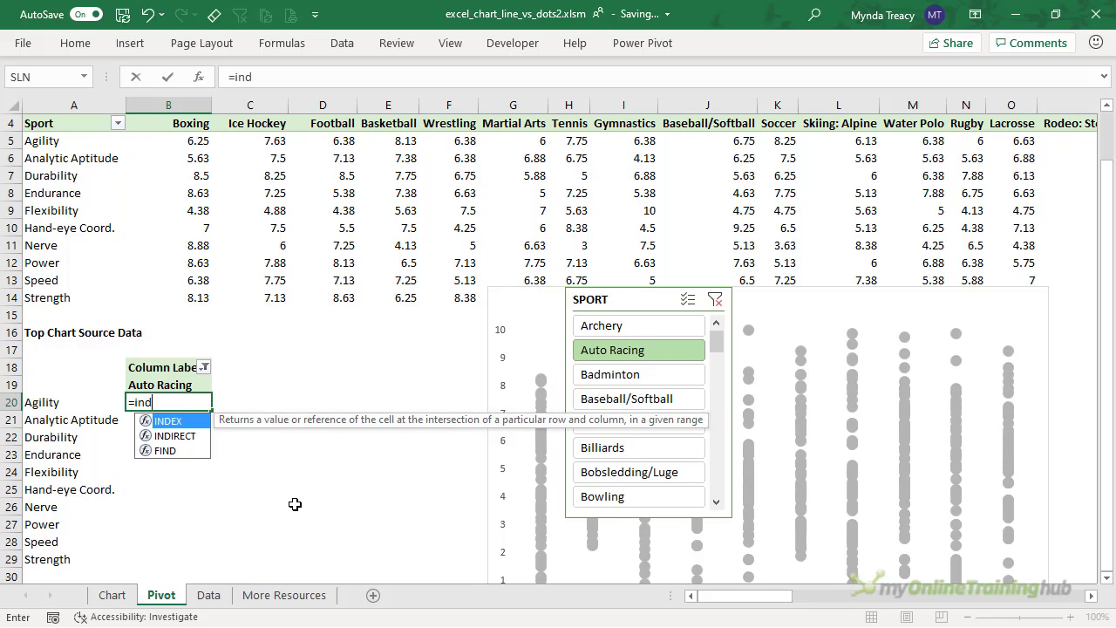
pyautogui.press('Tab')
pyautogui.click(205, 148)
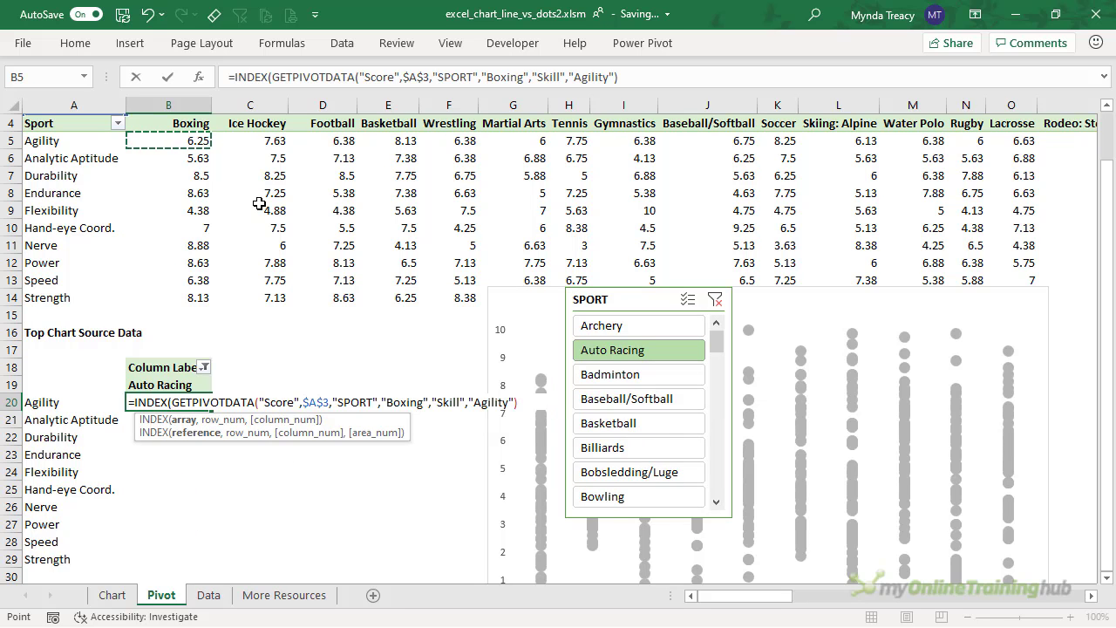
pyautogui.hotkey('ctrl', 'shift', 'Right')
pyautogui.hotkey('ctrl', 'shift', 'Down')
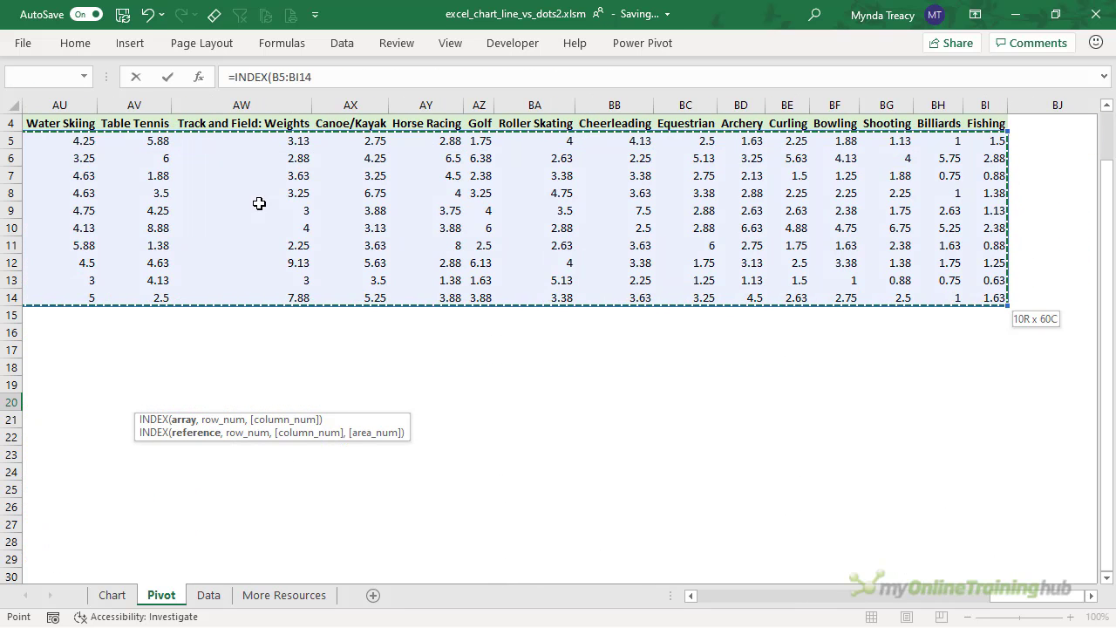
pyautogui.click(704, 602)
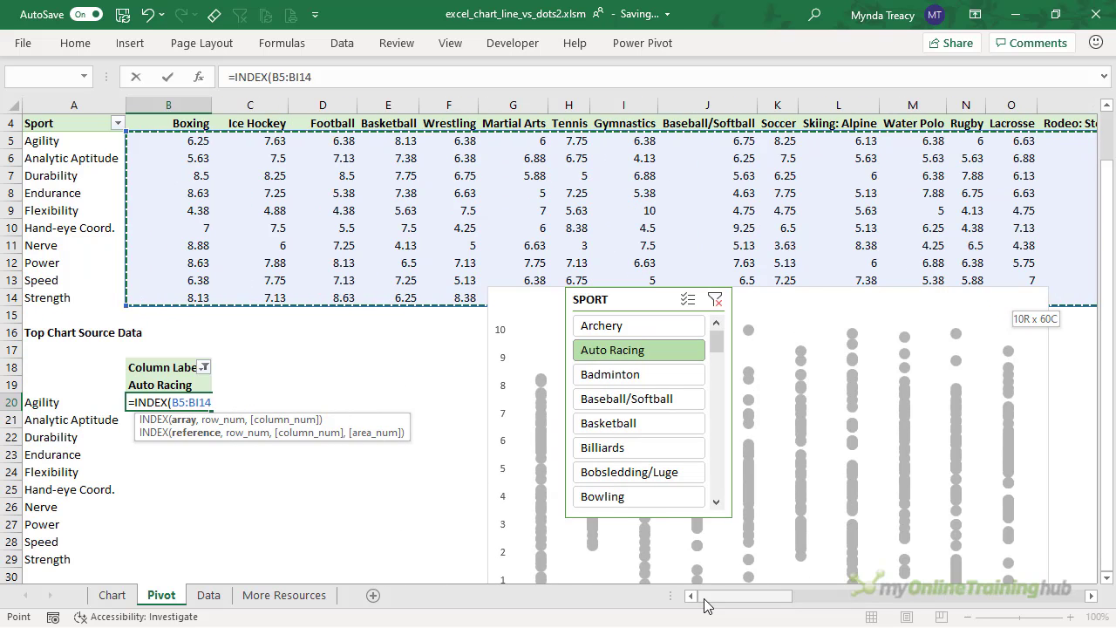
pyautogui.write(',')
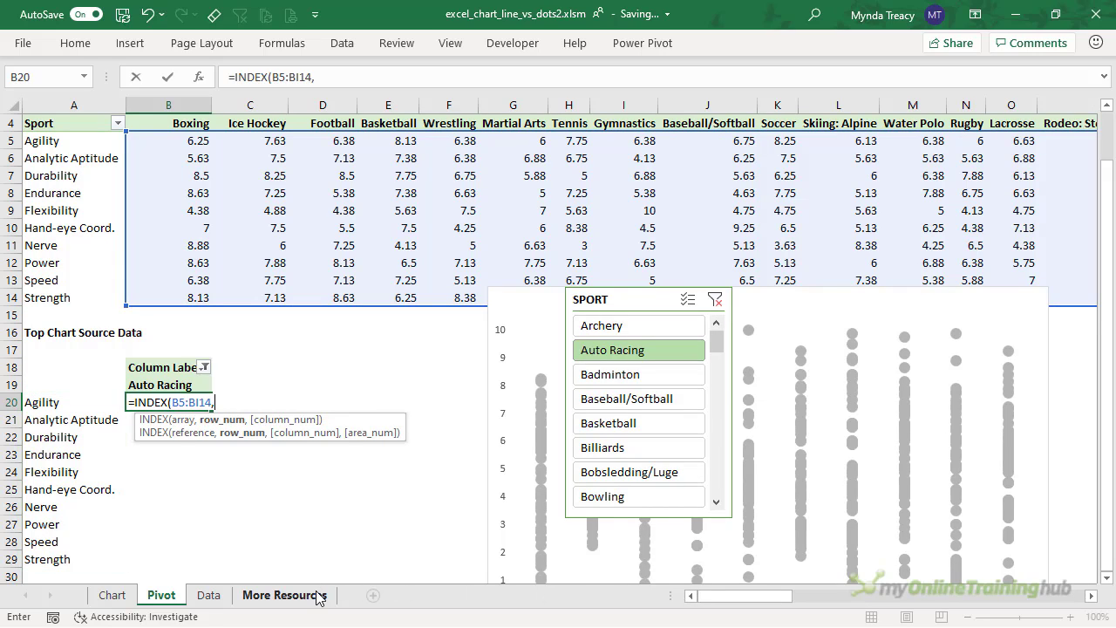
pyautogui.write(',')
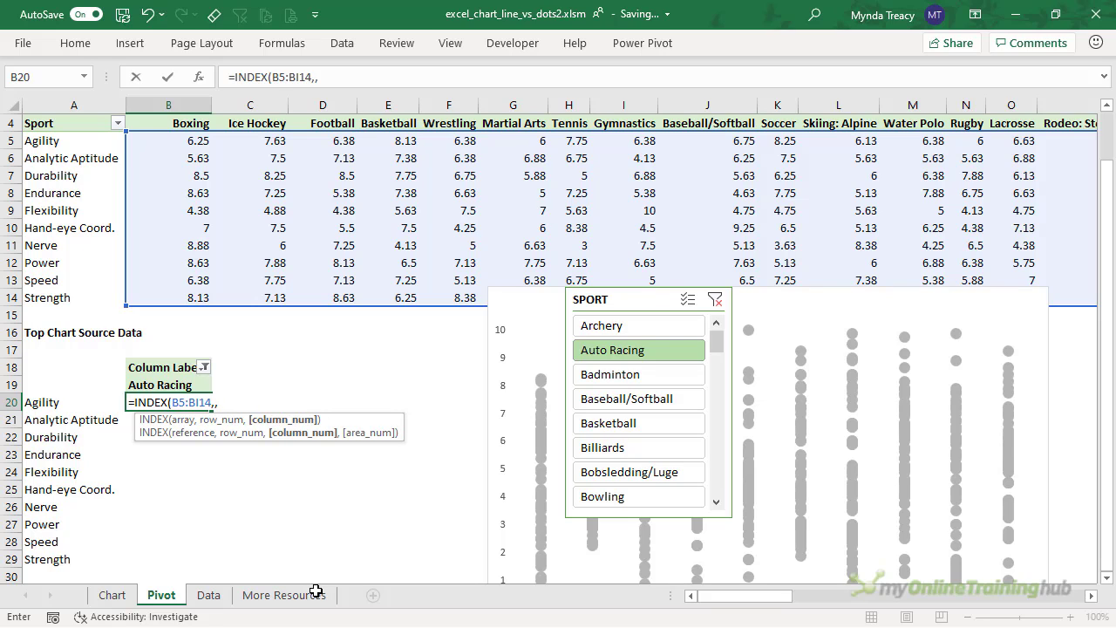
# Finish it as =INDEX(B5:BI14,,MATCH(B19,B4:BI4,0)) and commit the formula
pyautogui.write('mat')
pyautogui.press('Tab')
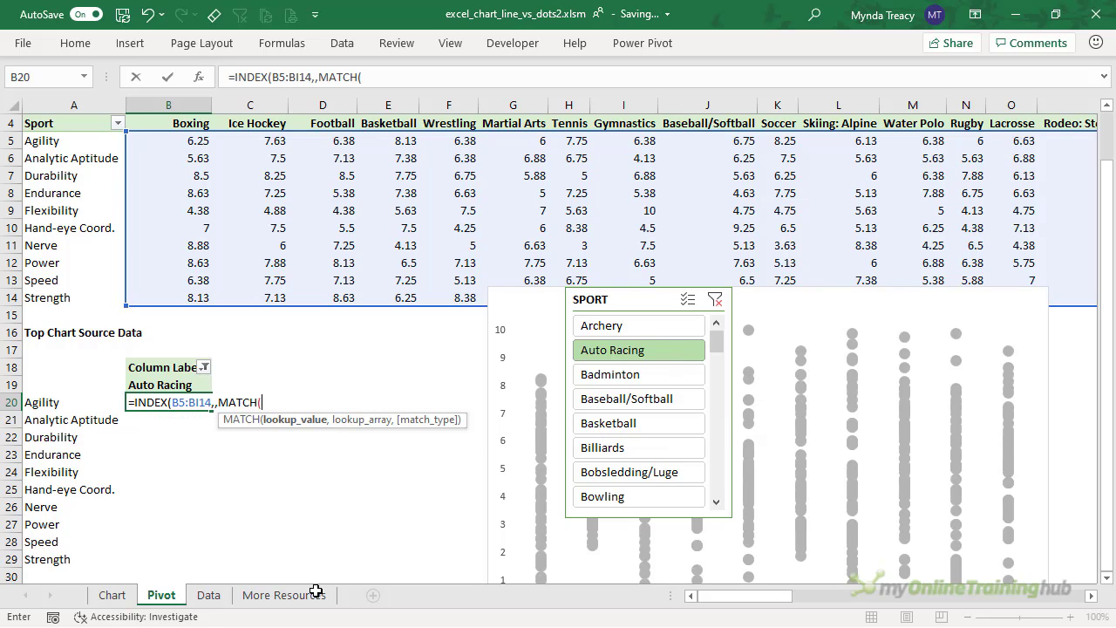
pyautogui.click(173, 384)
pyautogui.write(',')
pyautogui.click(179, 123)
pyautogui.hotkey('ctrl', 'shift', 'Right')
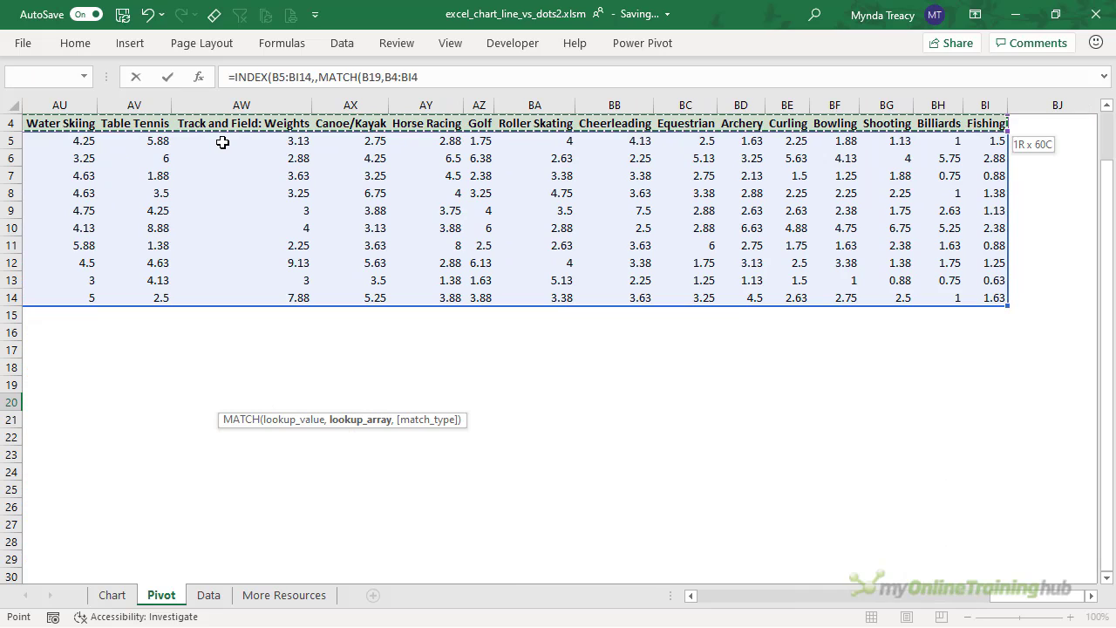
pyautogui.write(',')
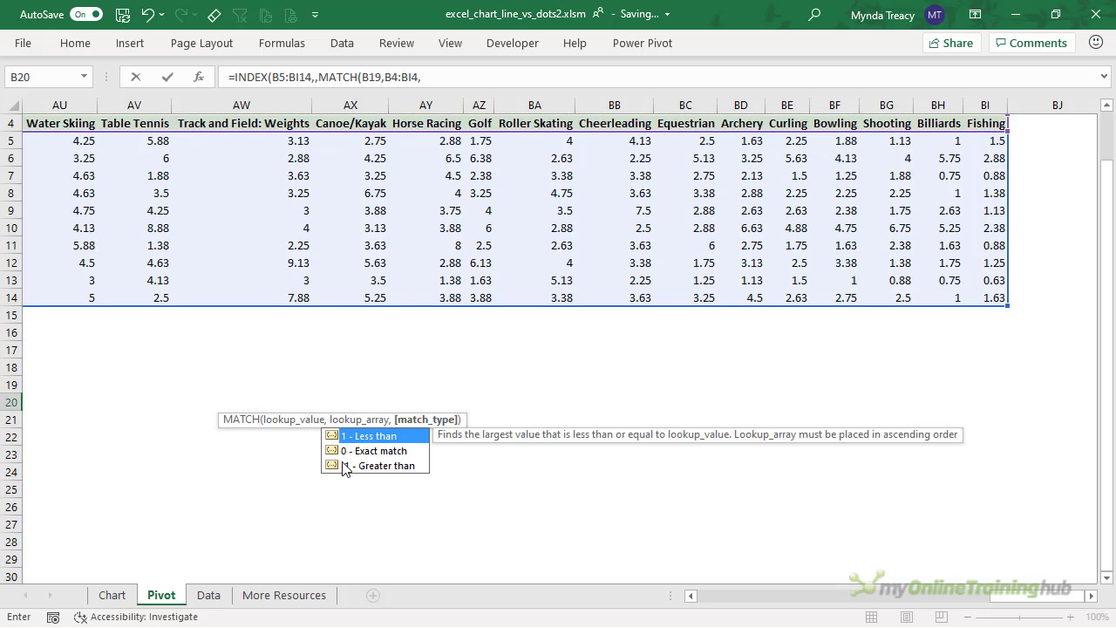
pyautogui.write('0')
pyautogui.moveTo(1021, 592); pyautogui.dragTo(729, 595)
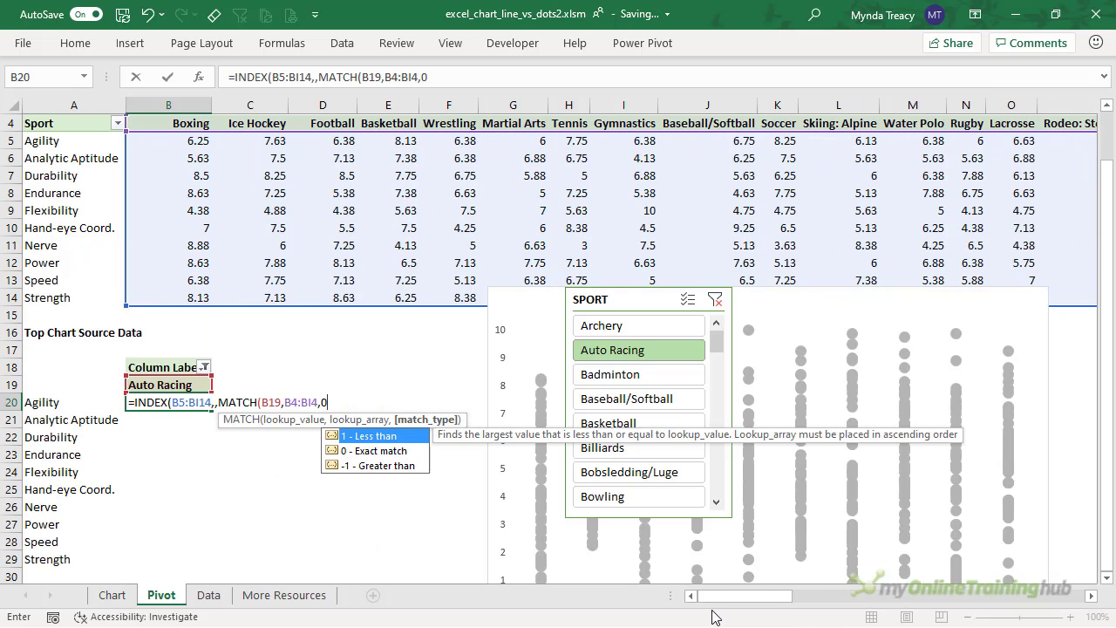
pyautogui.write(')')
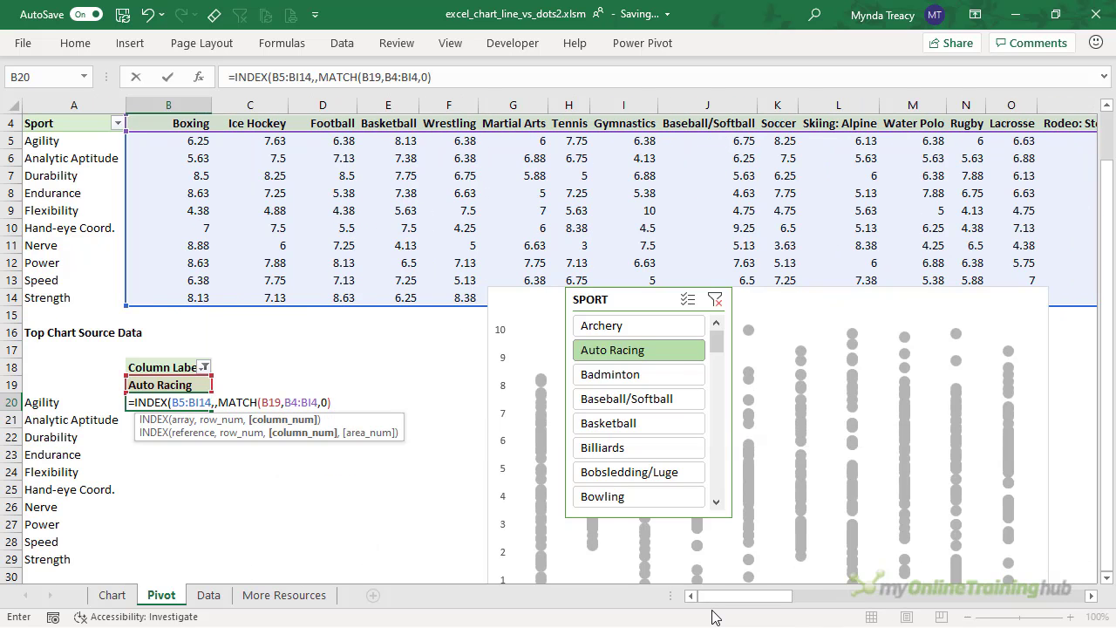
pyautogui.write(')')
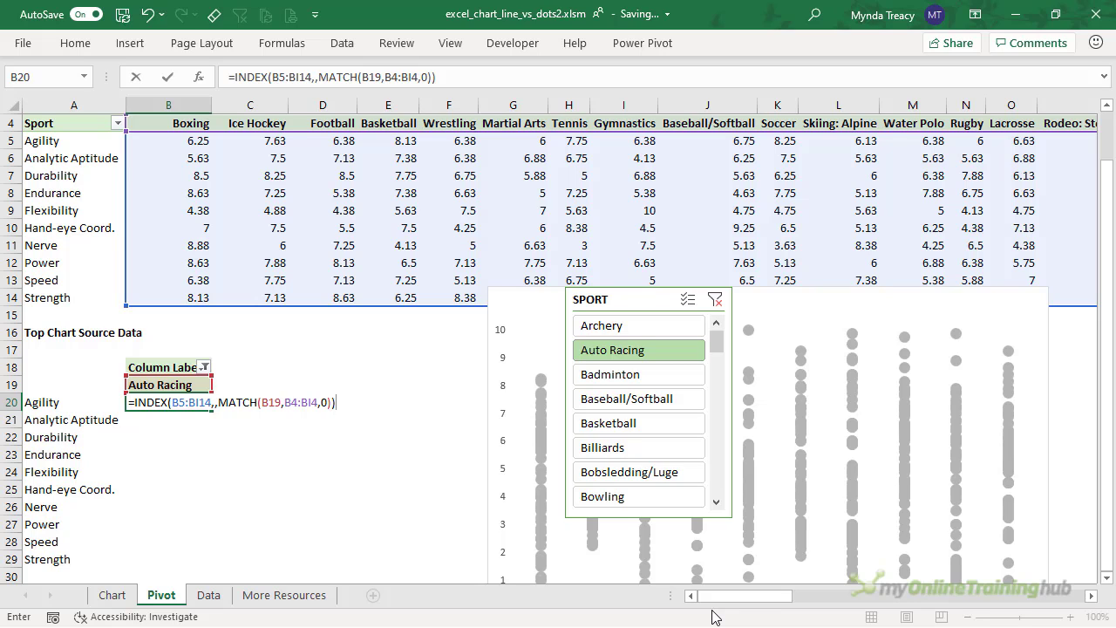
pyautogui.press('Return')
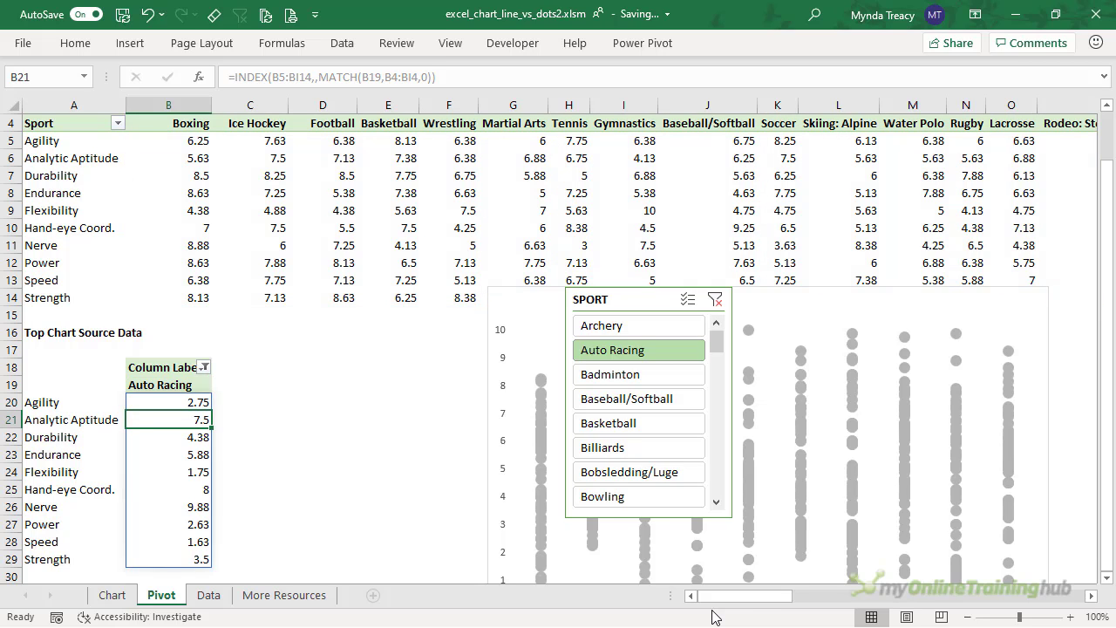
# Go back to B20 and select its entire formula text
pyautogui.press('Up')
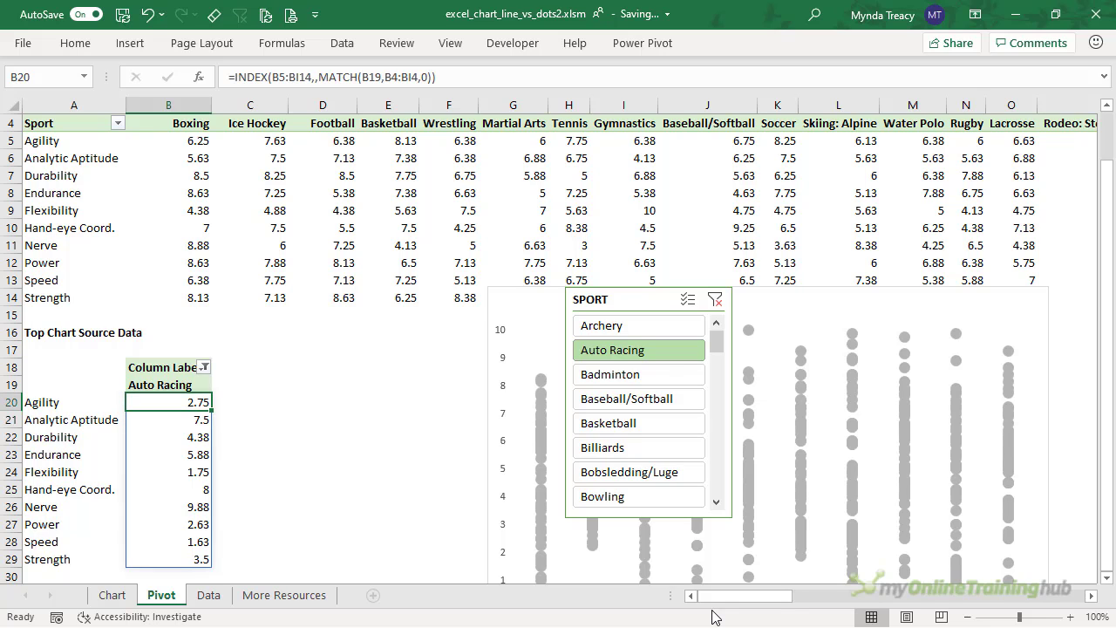
pyautogui.press('F2')
pyautogui.hotkey('shift', 'Home')
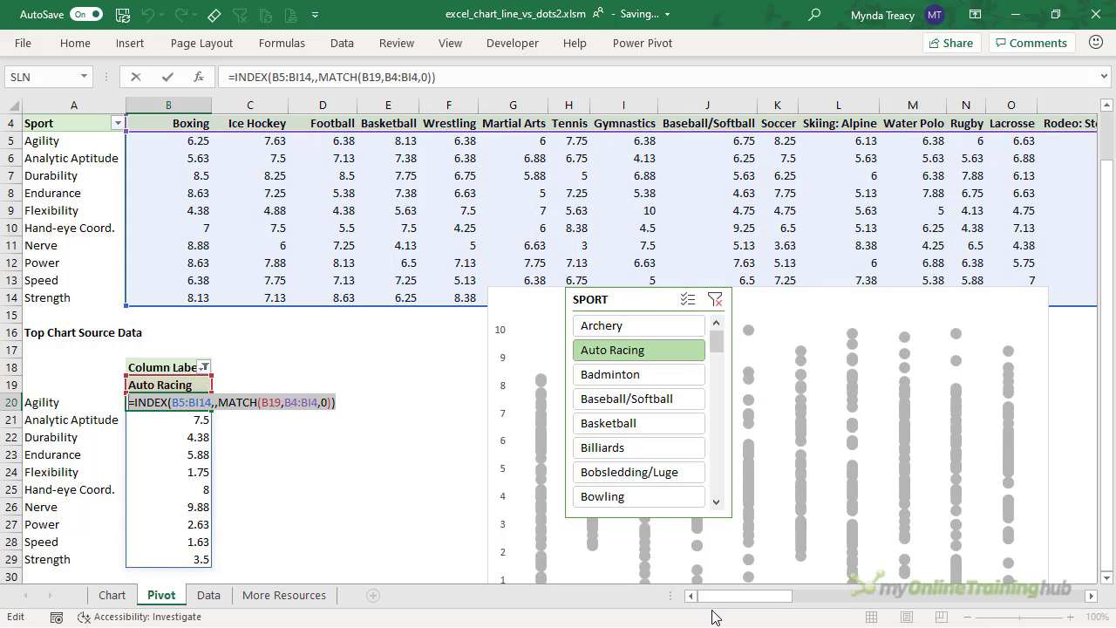
# Paste the copied INDEX/MATCH formula into C20:C29 as an array formula with Ctrl+Shift+Enter
pyautogui.press('Escape')
pyautogui.press('Right')
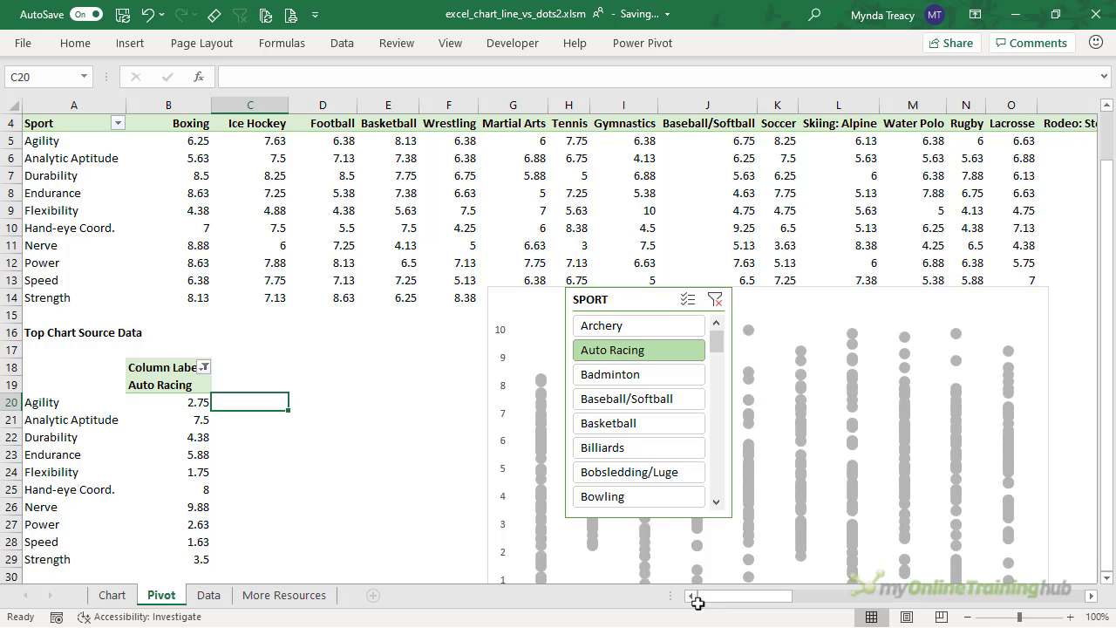
pyautogui.moveTo(274, 404); pyautogui.dragTo(273, 562)
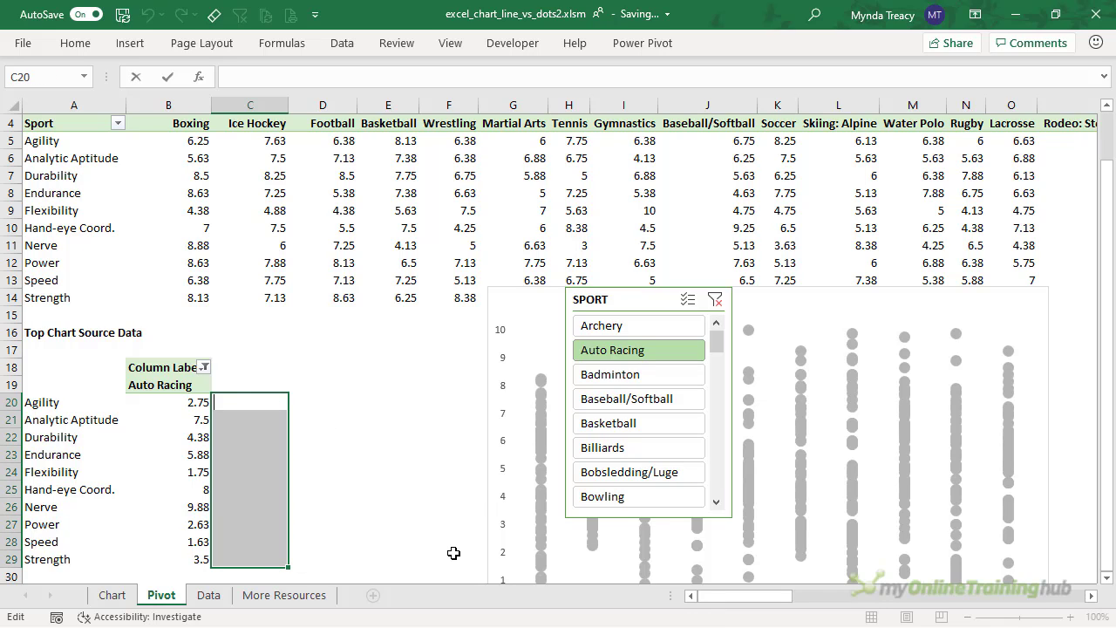
pyautogui.hotkey('ctrl', 'v')
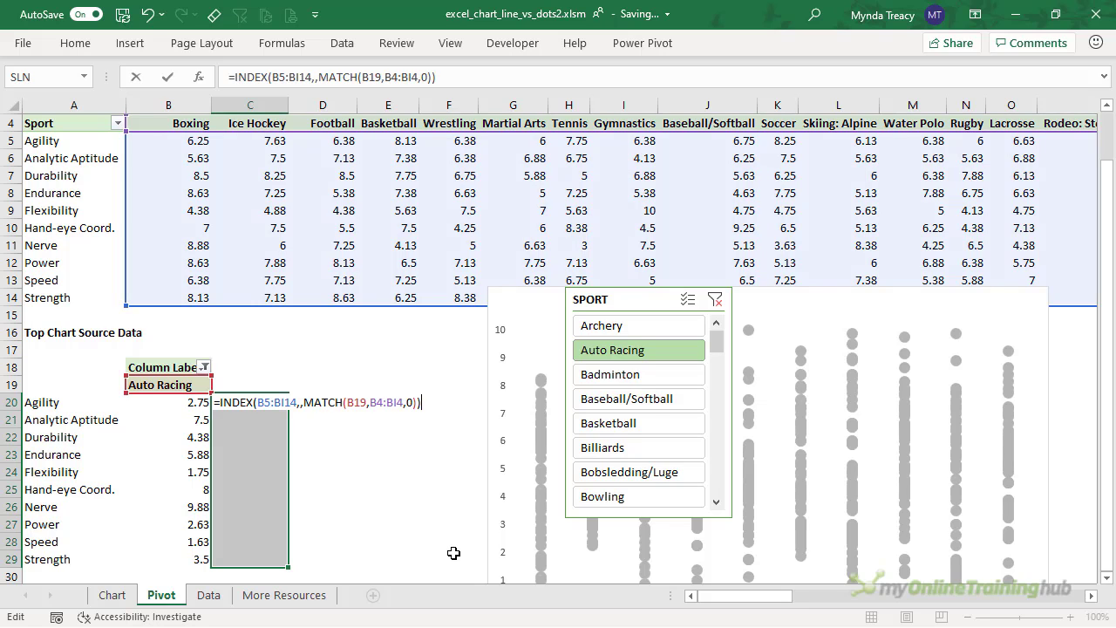
pyautogui.hotkey('ctrl', 'shift', 'Return')
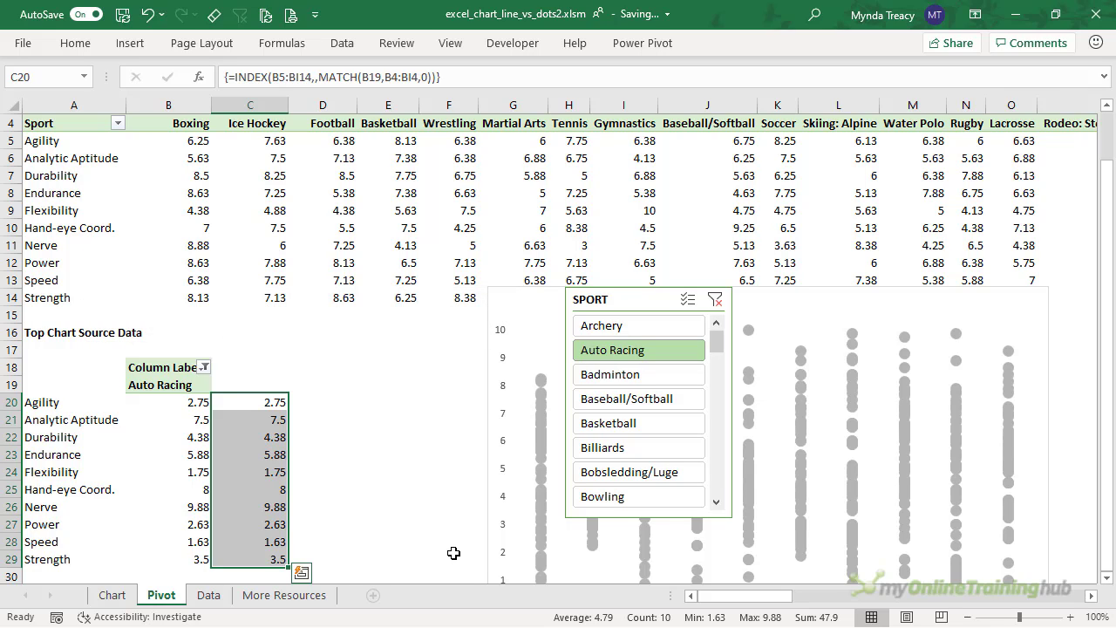
# Clear C20:C29 and insert a Line with Markers chart of A20:B29
pyautogui.press('Delete')
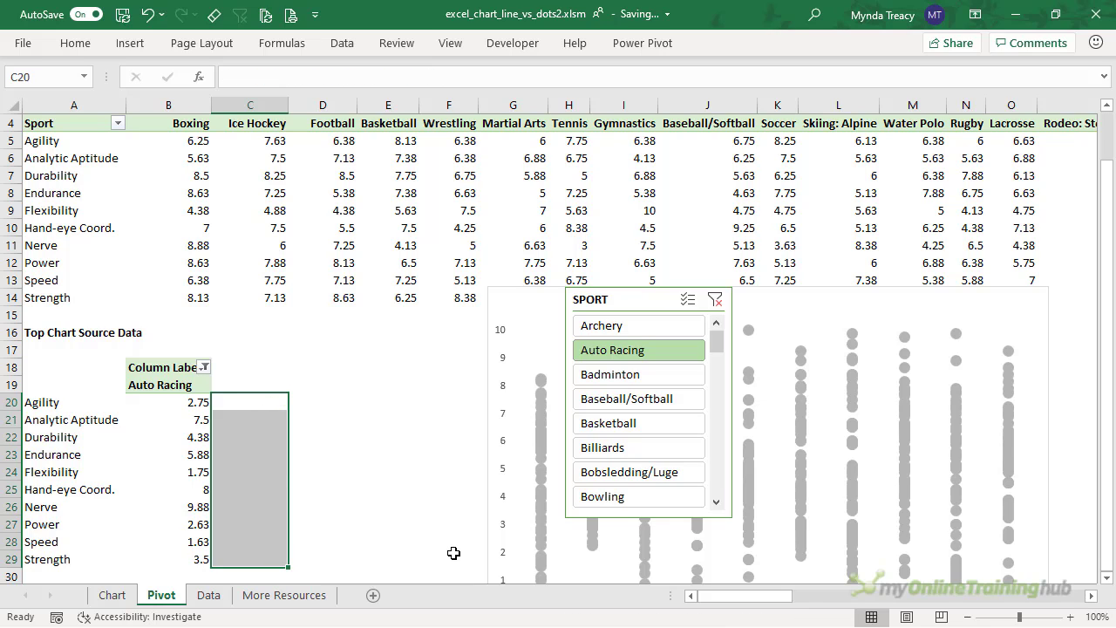
pyautogui.click(154, 400)
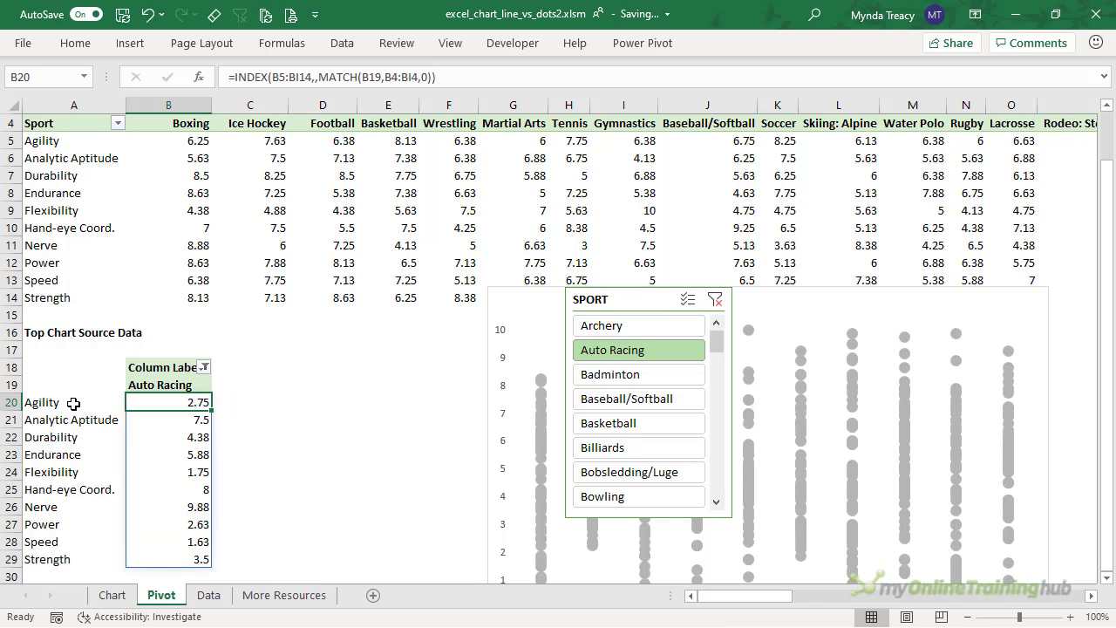
pyautogui.moveTo(73, 403); pyautogui.dragTo(180, 556)
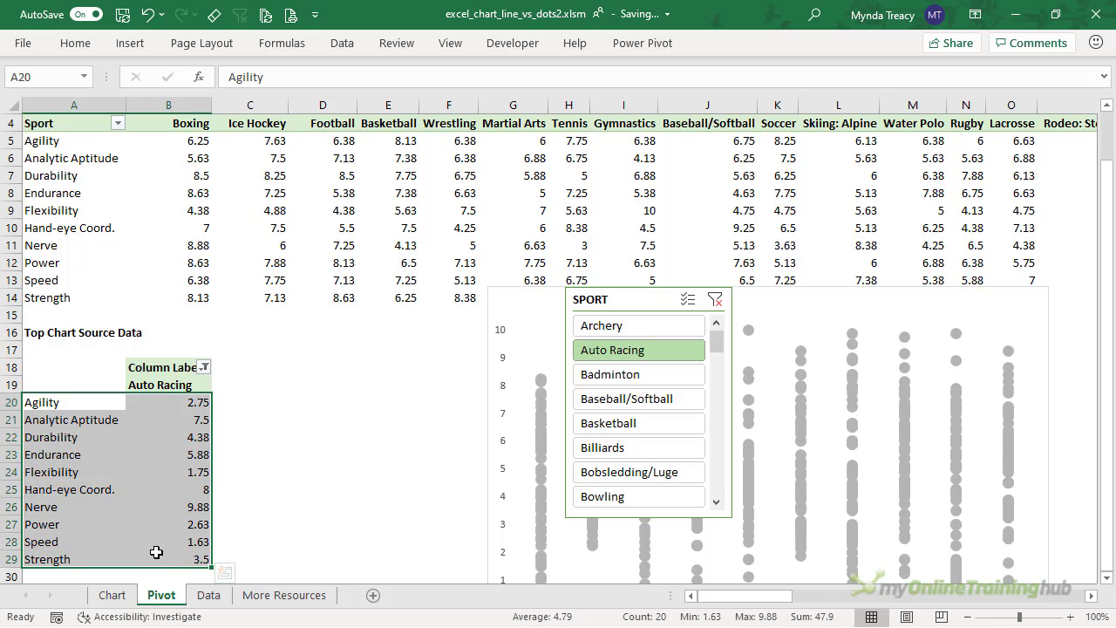
pyautogui.click(131, 44)
pyautogui.click(477, 89)
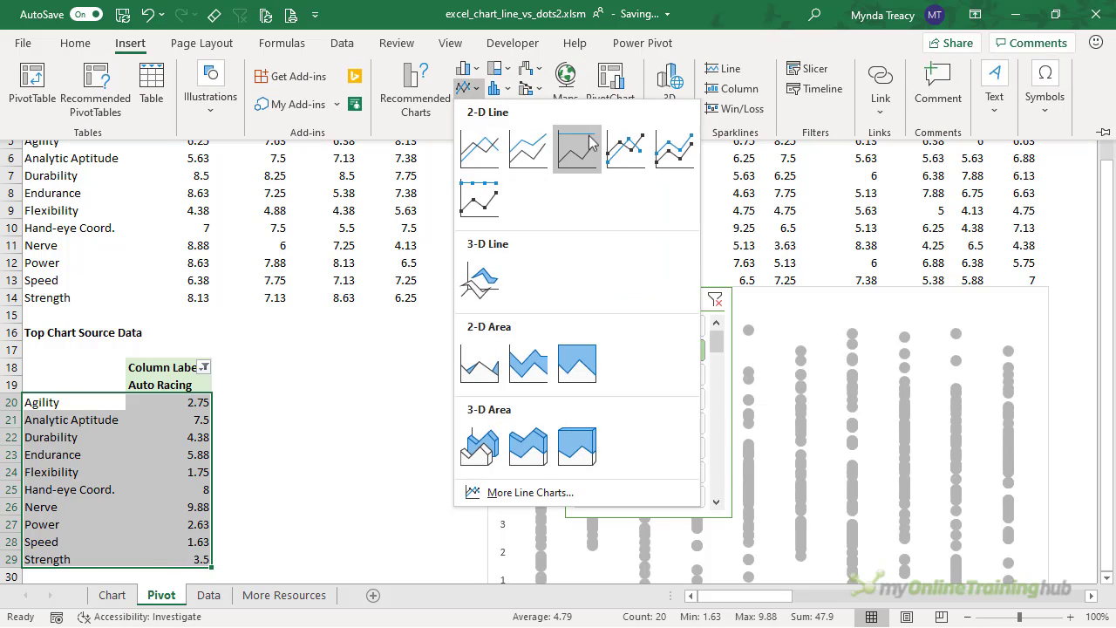
pyautogui.click(623, 149)
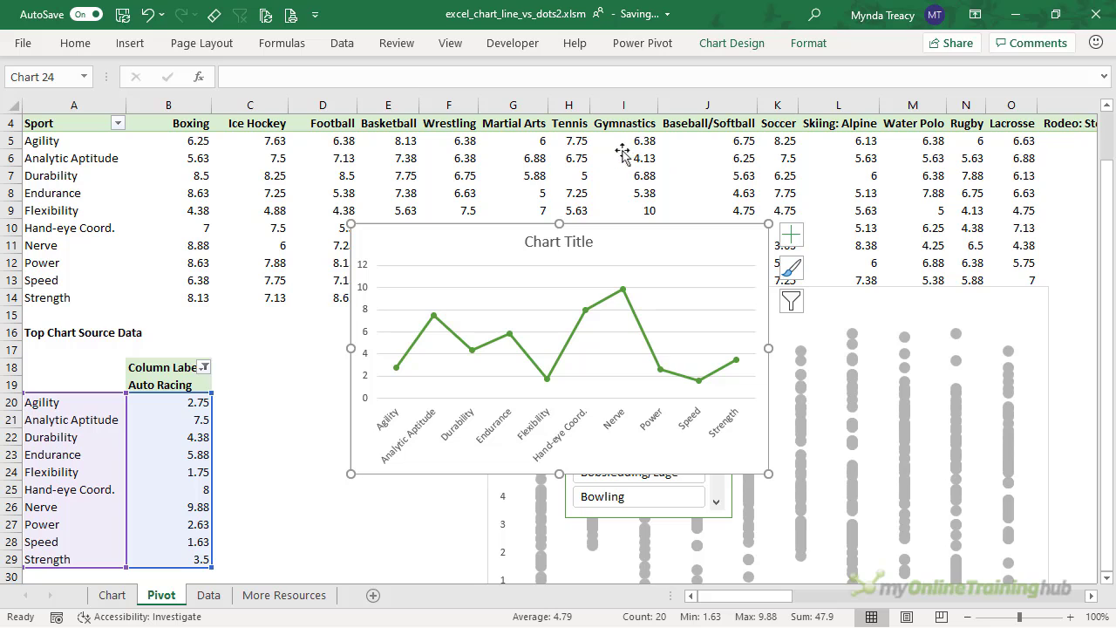
# Remove the chart title and gridlines and put the legend at the top
pyautogui.click(790, 233)
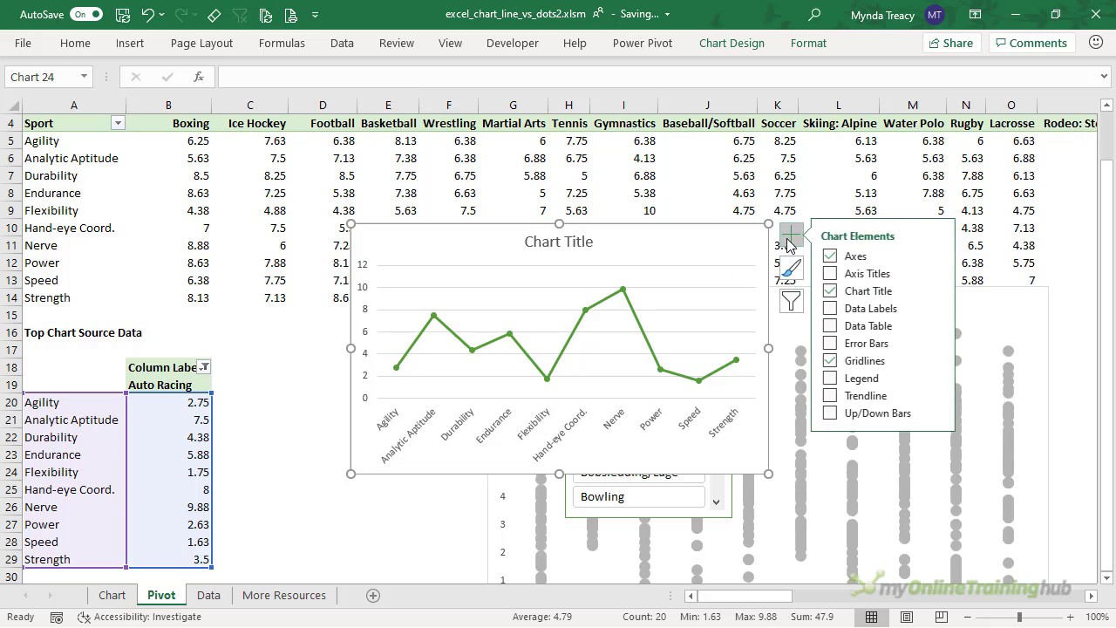
pyautogui.click(833, 291)
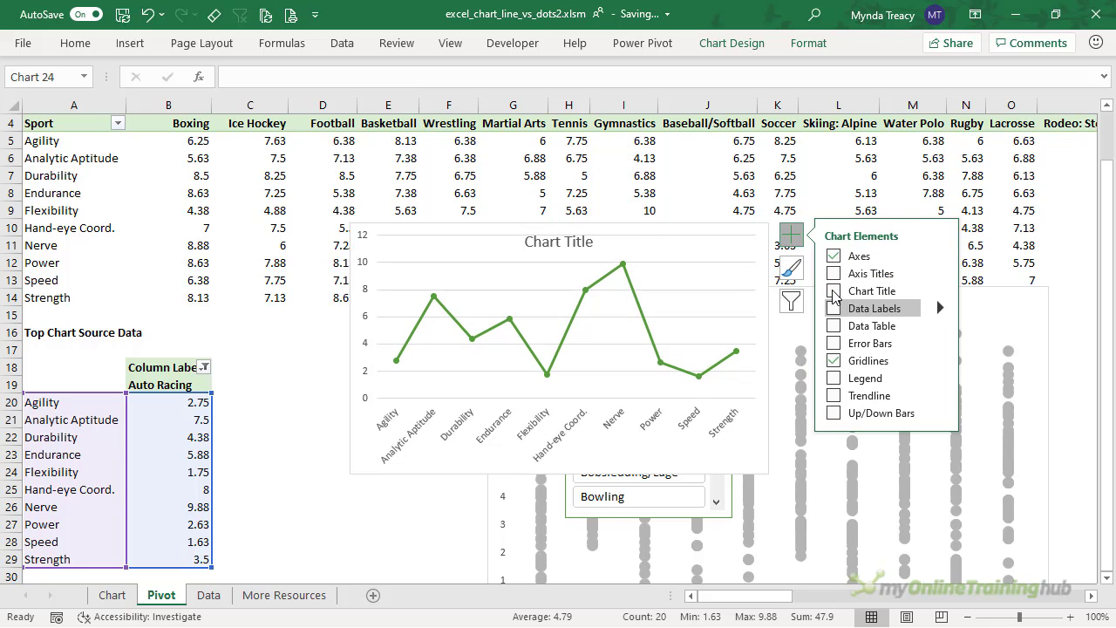
pyautogui.click(833, 360)
pyautogui.click(940, 378)
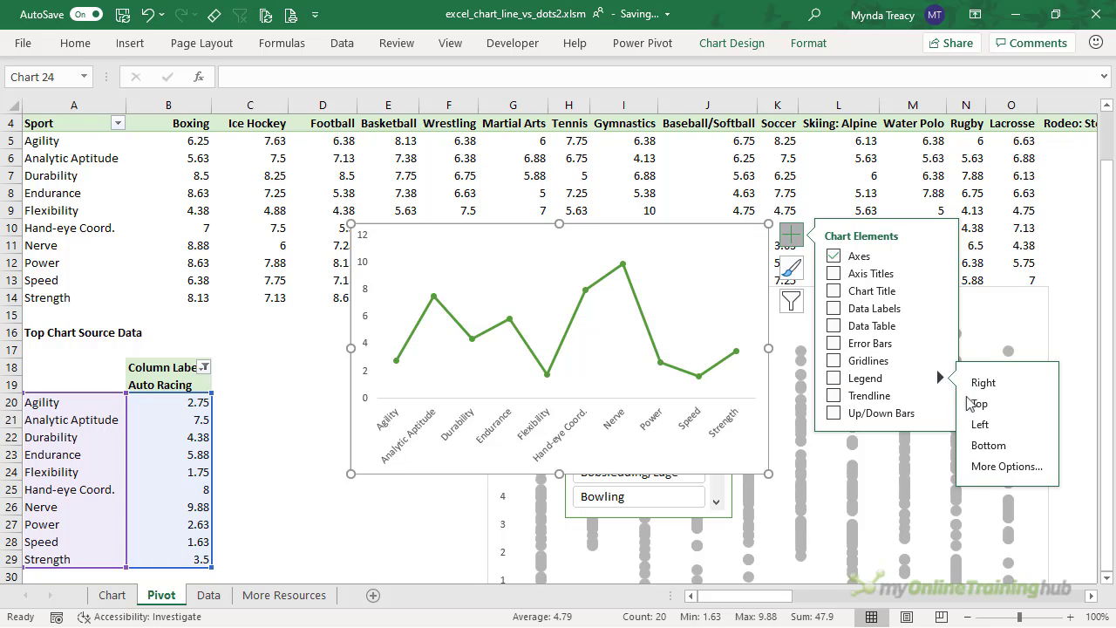
pyautogui.click(977, 403)
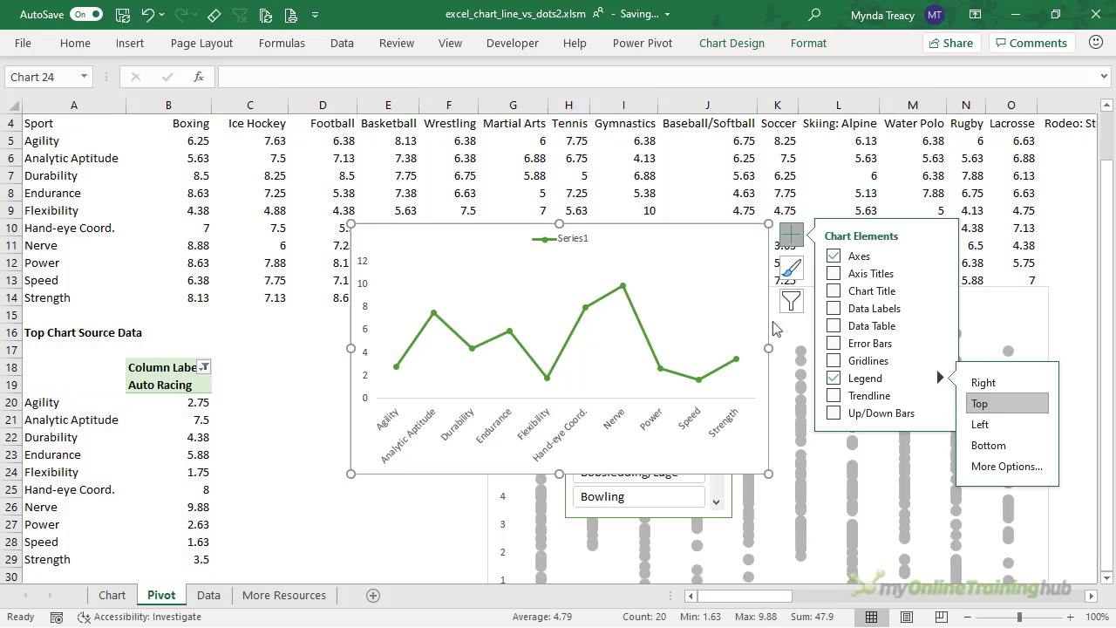
pyautogui.click(606, 260)
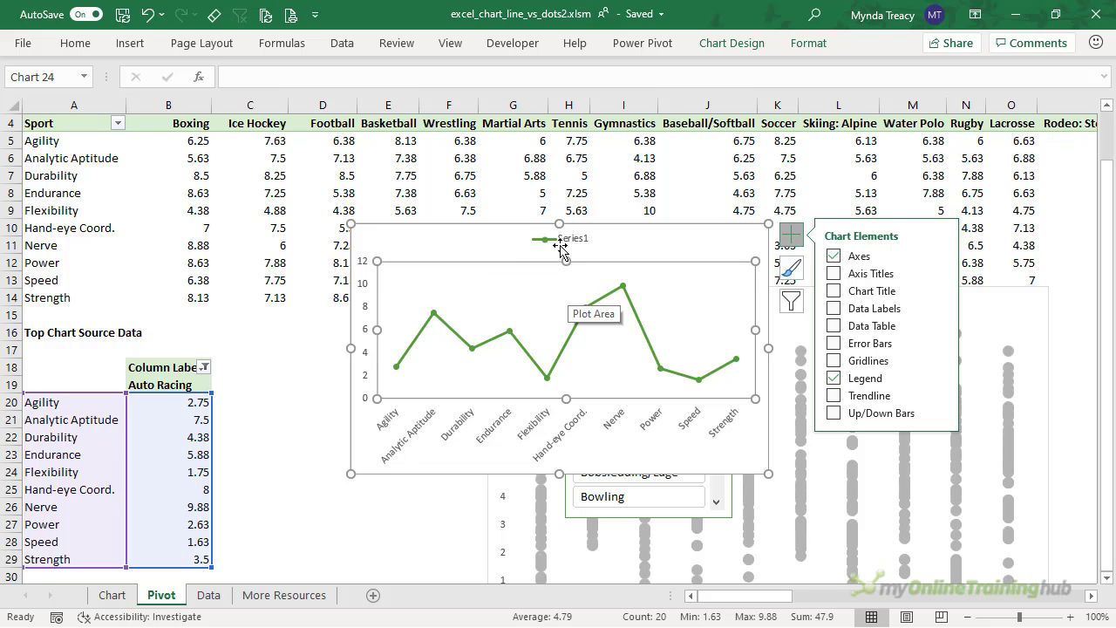
# Name the chart series from cell =Pivot!$B$19 so the legend reads Auto Racing
pyautogui.rightClick(567, 294)
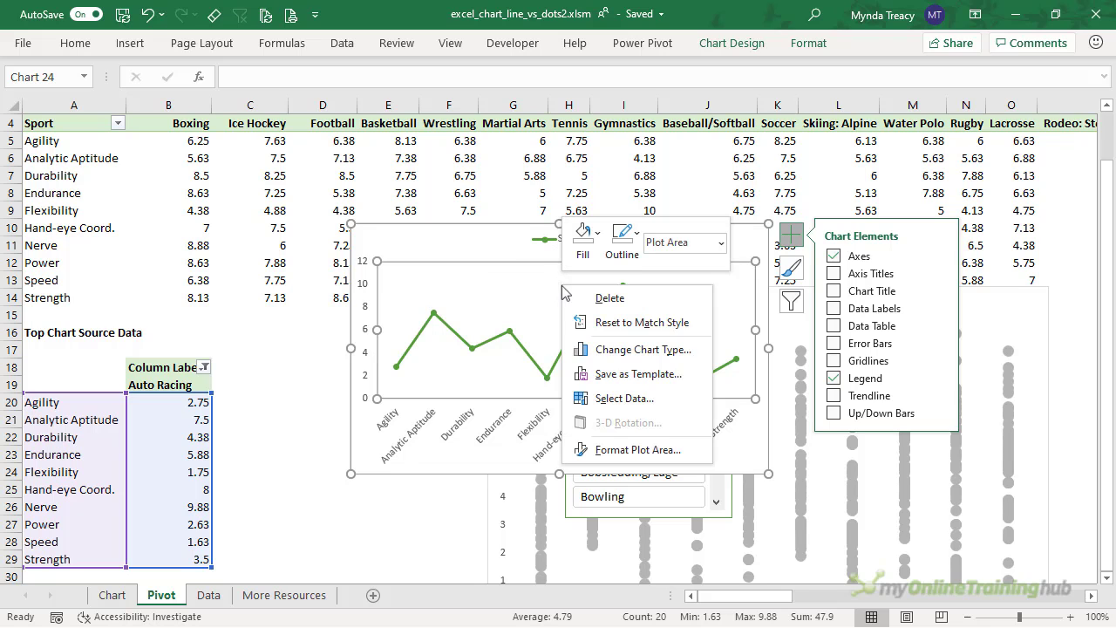
pyautogui.click(672, 398)
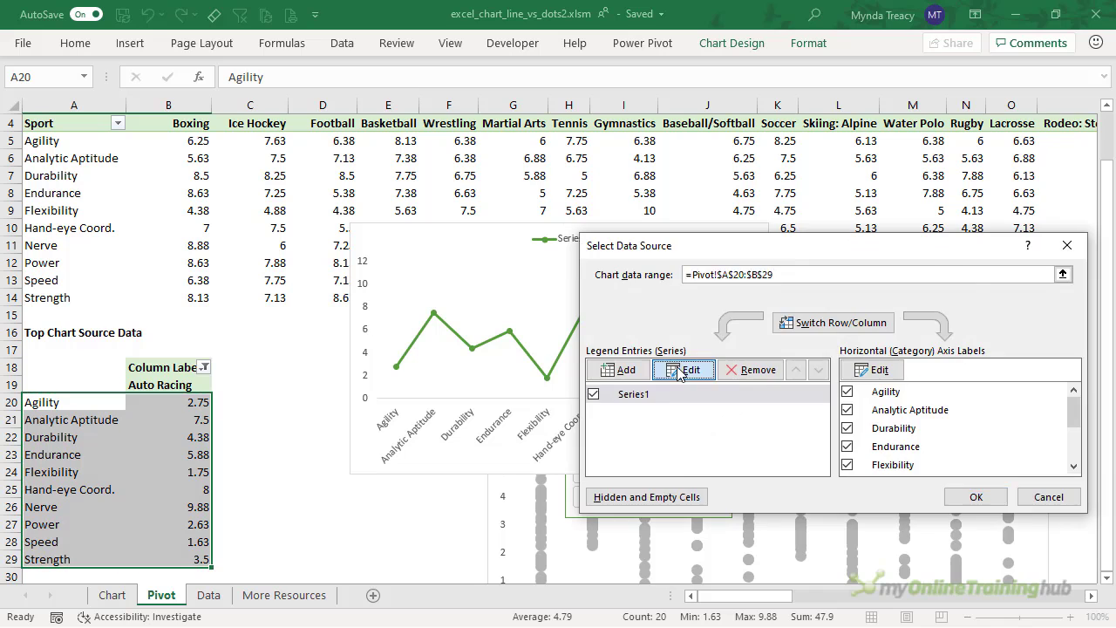
pyautogui.click(687, 368)
pyautogui.click(178, 384)
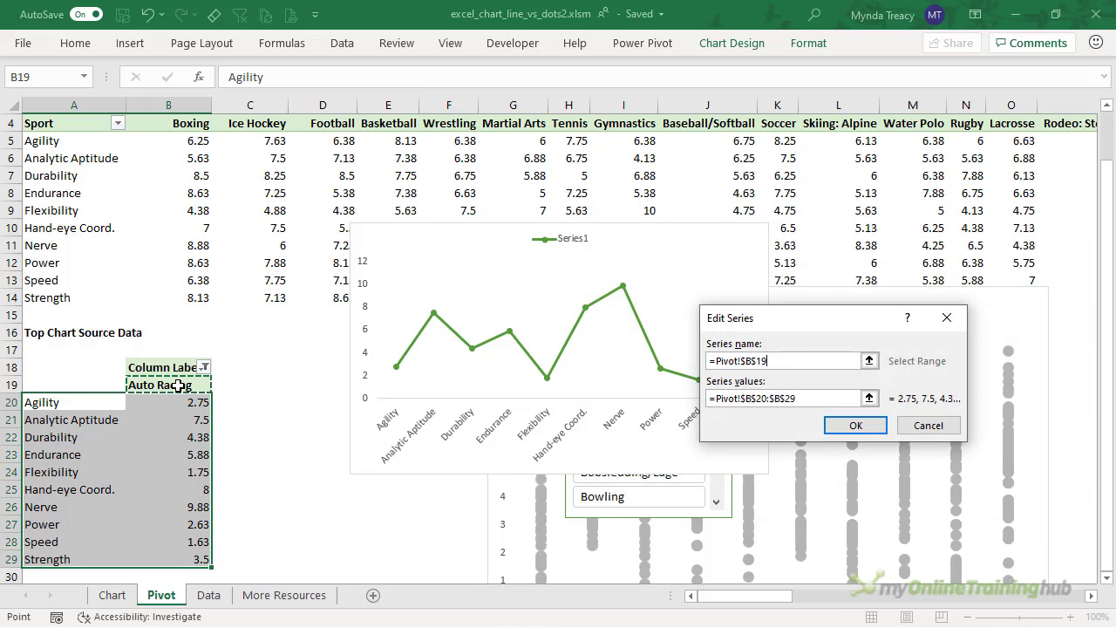
pyautogui.click(838, 427)
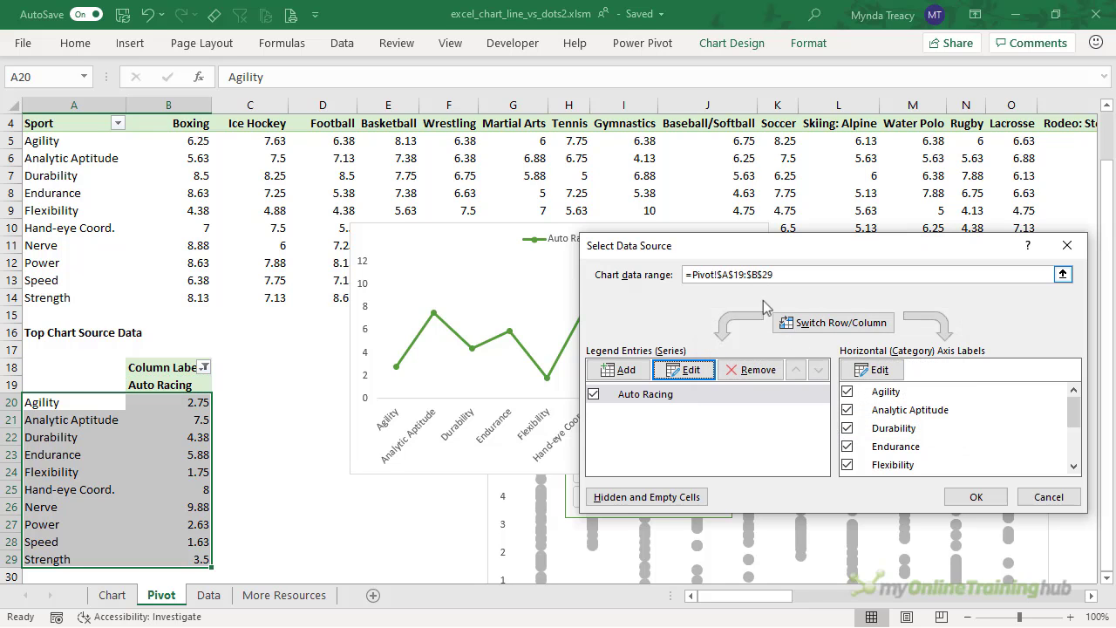
pyautogui.moveTo(732, 253); pyautogui.dragTo(662, 294)
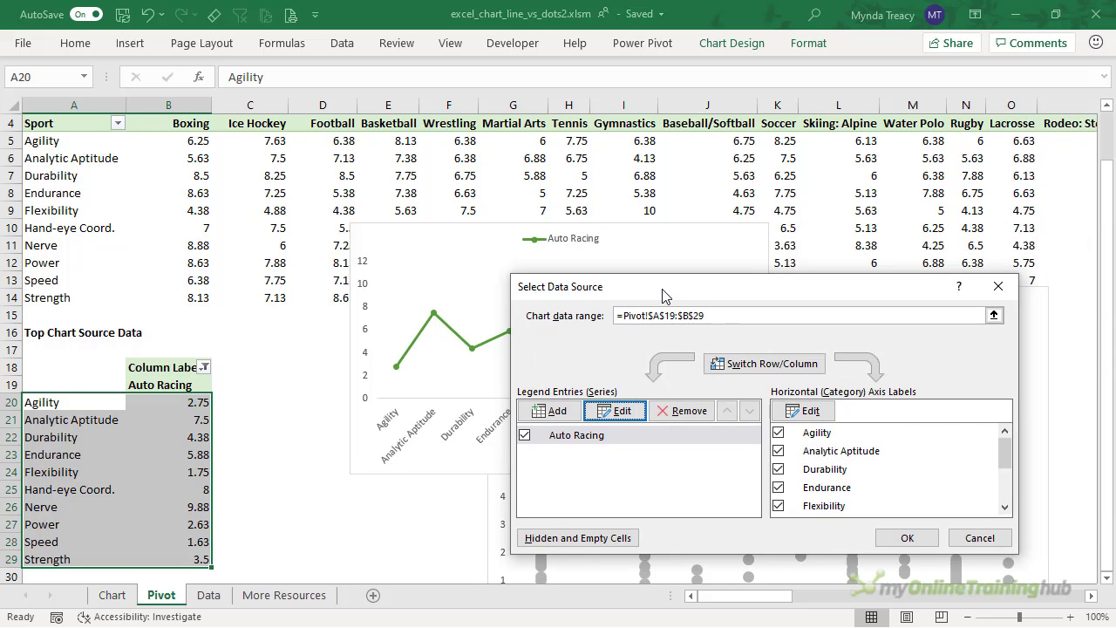
pyautogui.click(914, 535)
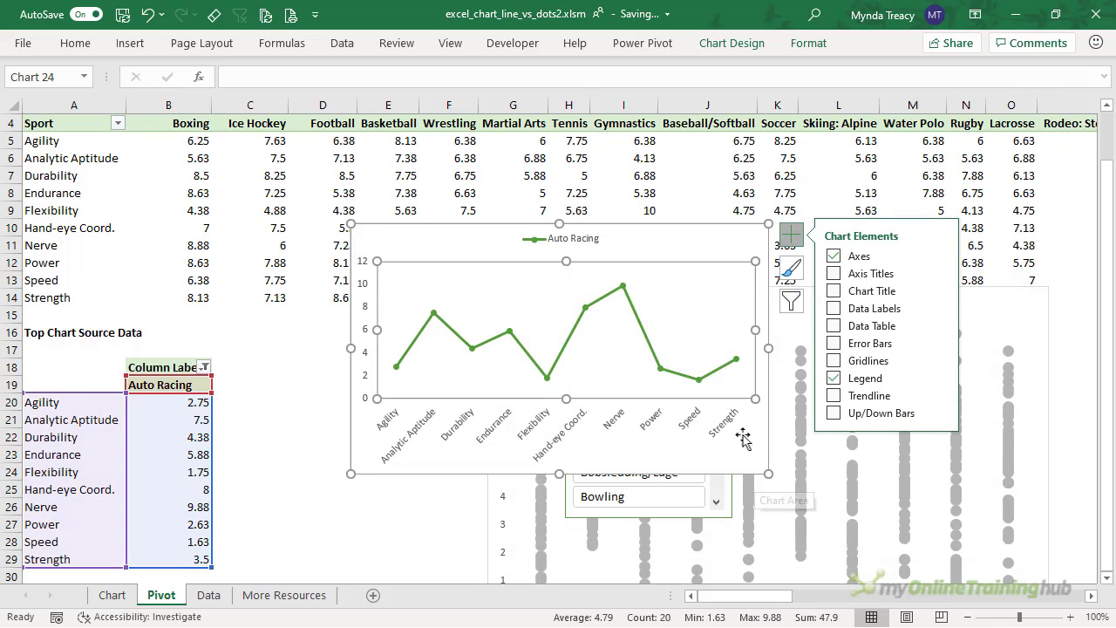
# Give the Auto Racing series no line and built-in markers of size 9
pyautogui.click(569, 341)
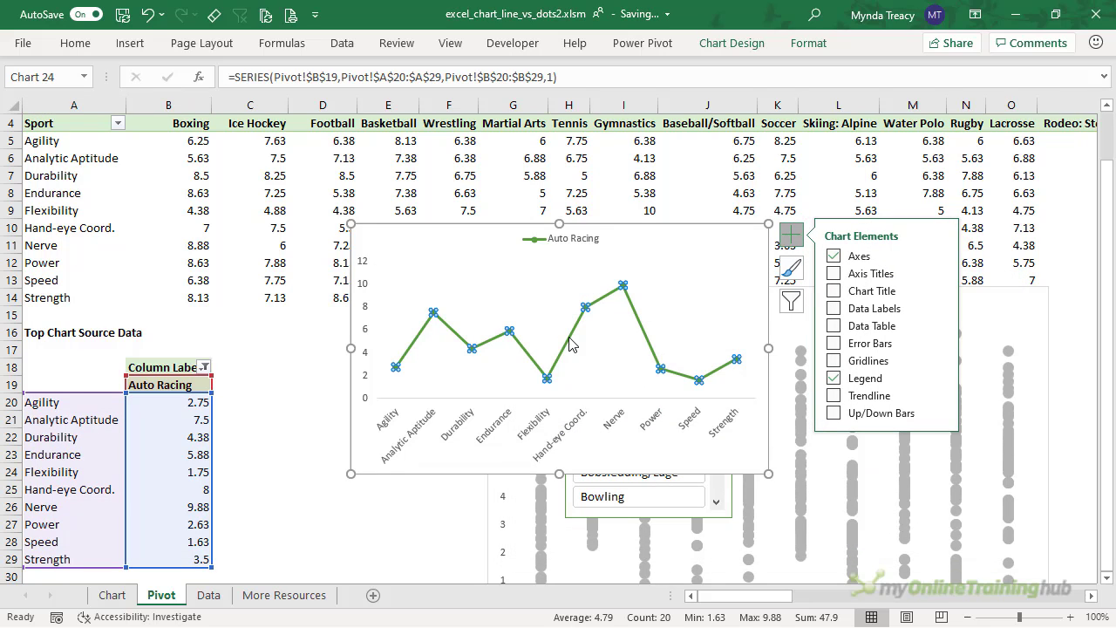
pyautogui.click(907, 343)
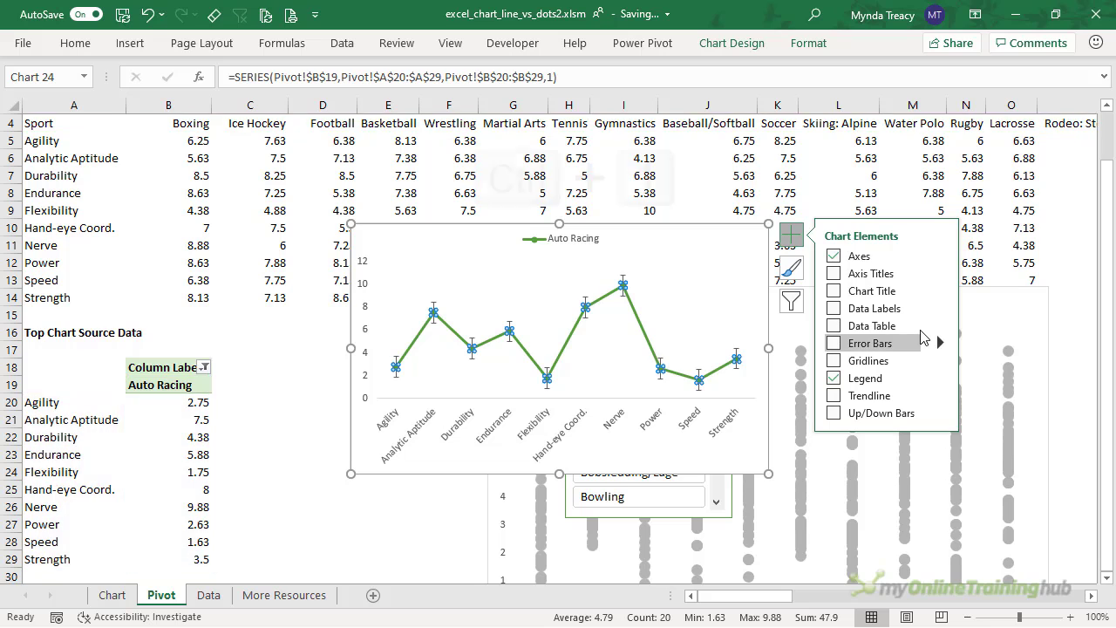
pyautogui.hotkey('ctrl', '1')
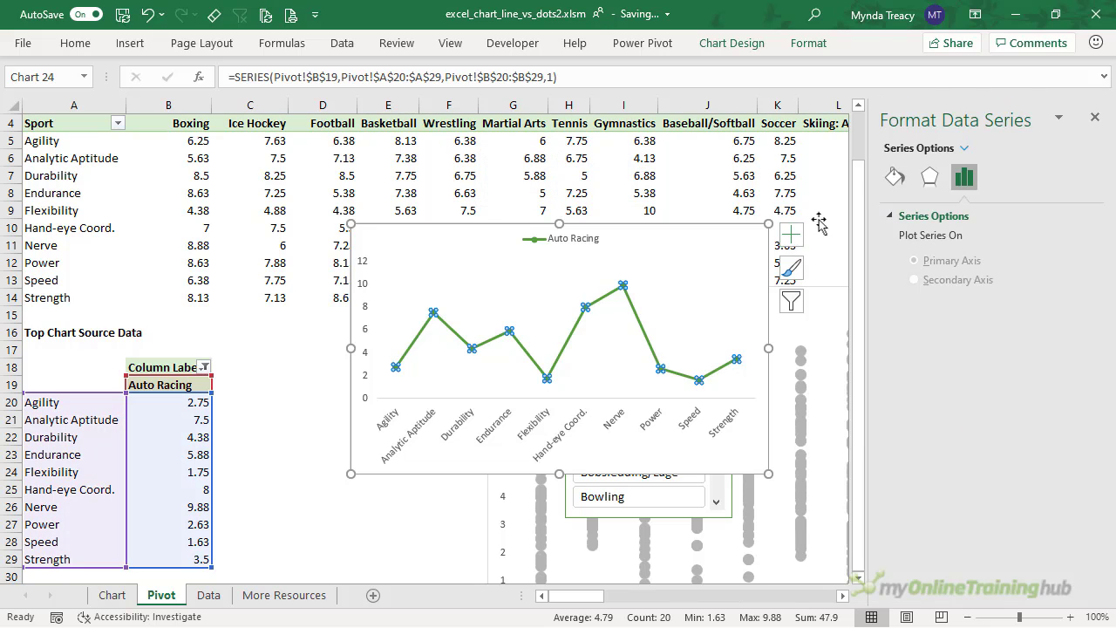
pyautogui.click(895, 177)
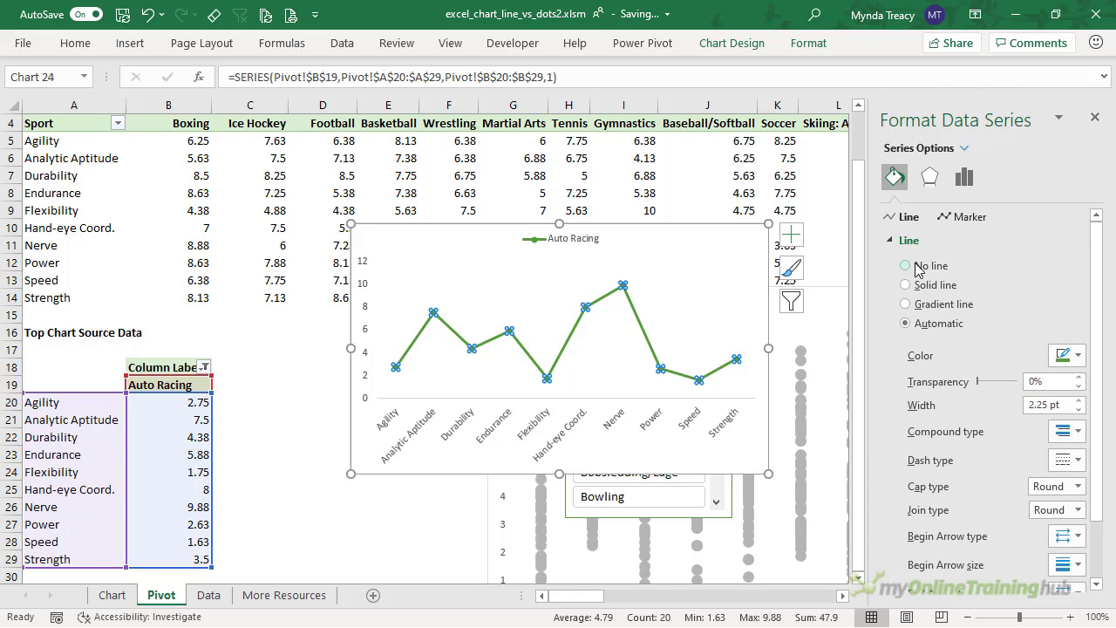
pyautogui.click(906, 266)
pyautogui.click(965, 220)
pyautogui.click(920, 241)
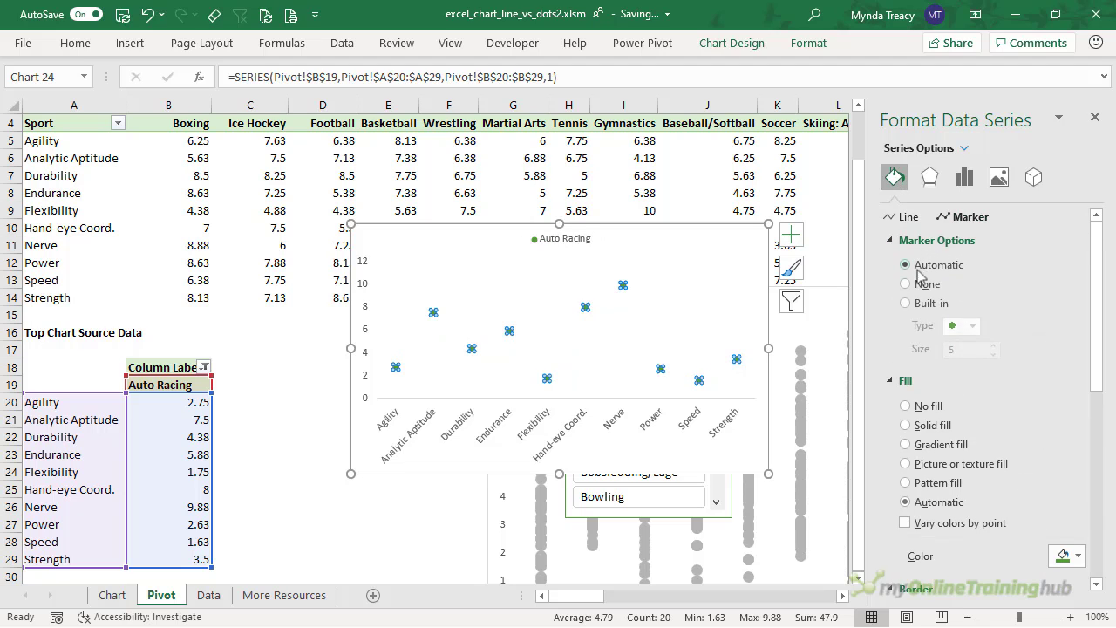
pyautogui.click(923, 303)
pyautogui.moveTo(959, 349); pyautogui.dragTo(922, 356)
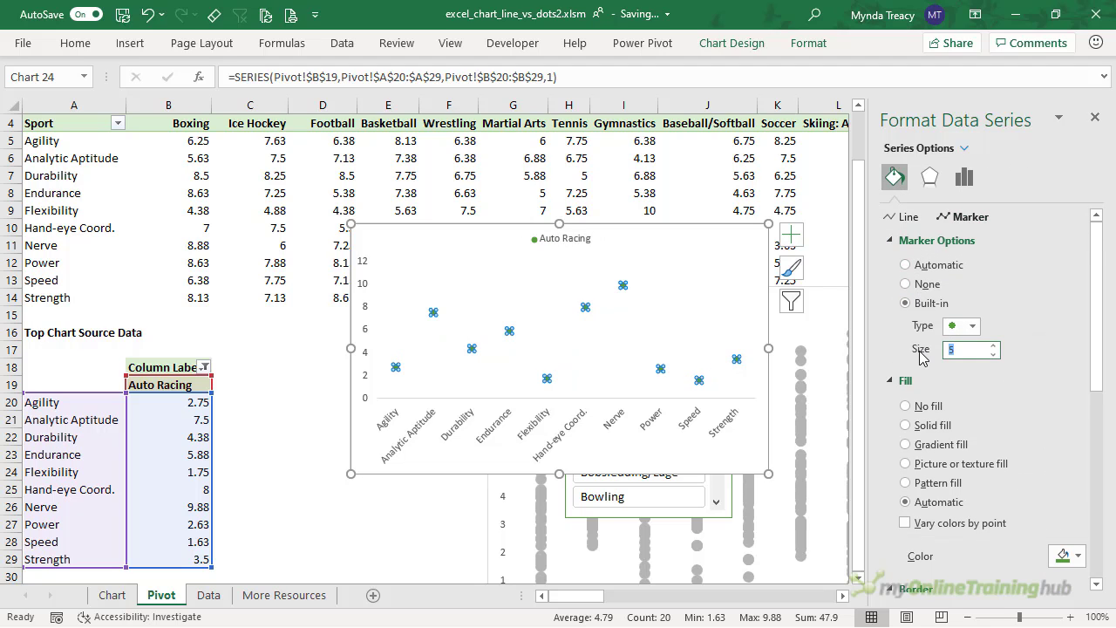
# Fill the markers solid teal-blue with a solid teal border
pyautogui.click(927, 425)
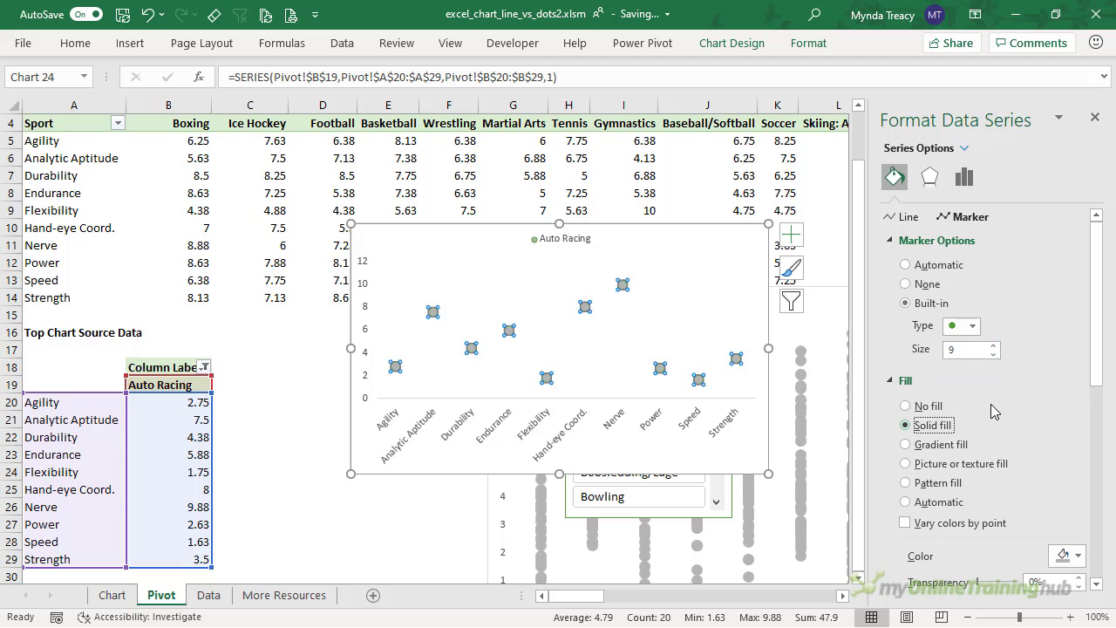
pyautogui.scroll(-2, 992, 411)
pyautogui.scroll(-1, 992, 412)
pyautogui.click(1078, 436)
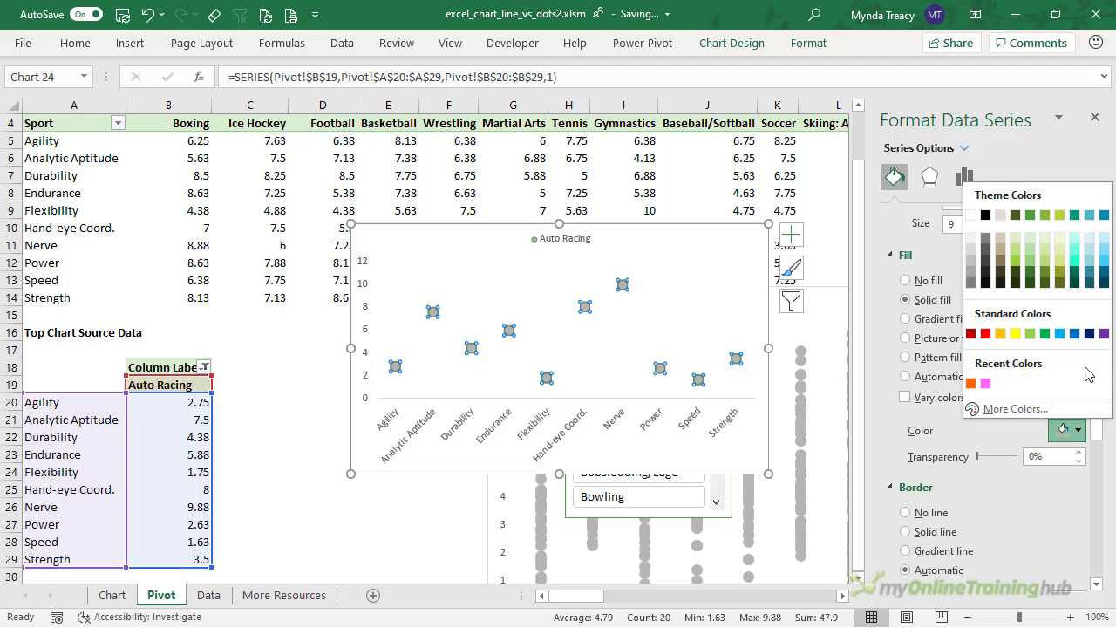
pyautogui.click(1104, 215)
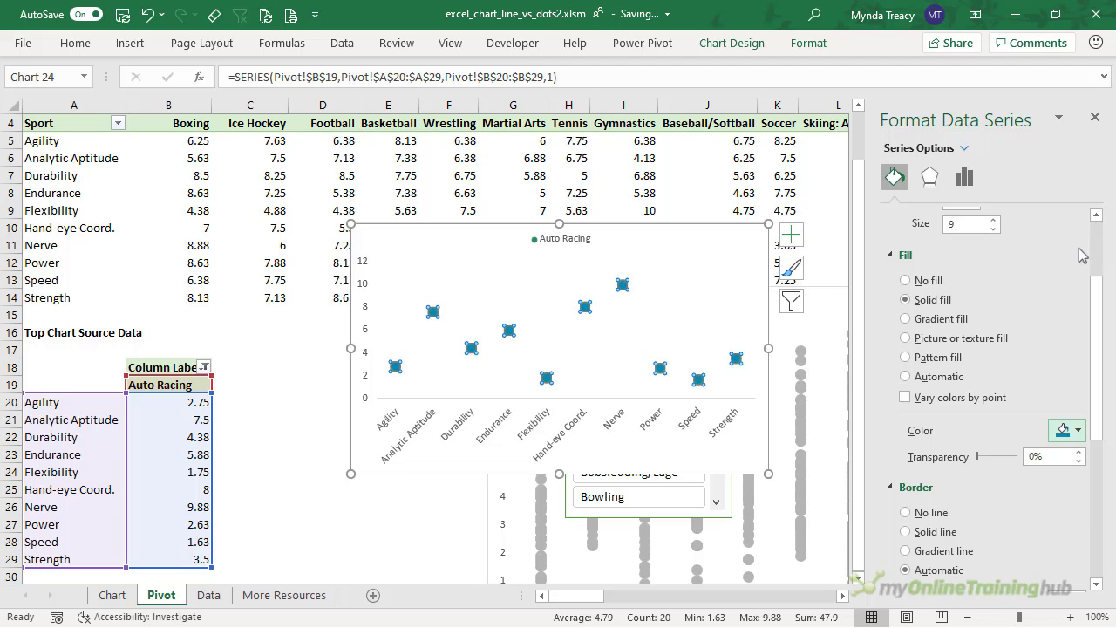
pyautogui.scroll(-2, 1002, 349)
pyautogui.click(926, 447)
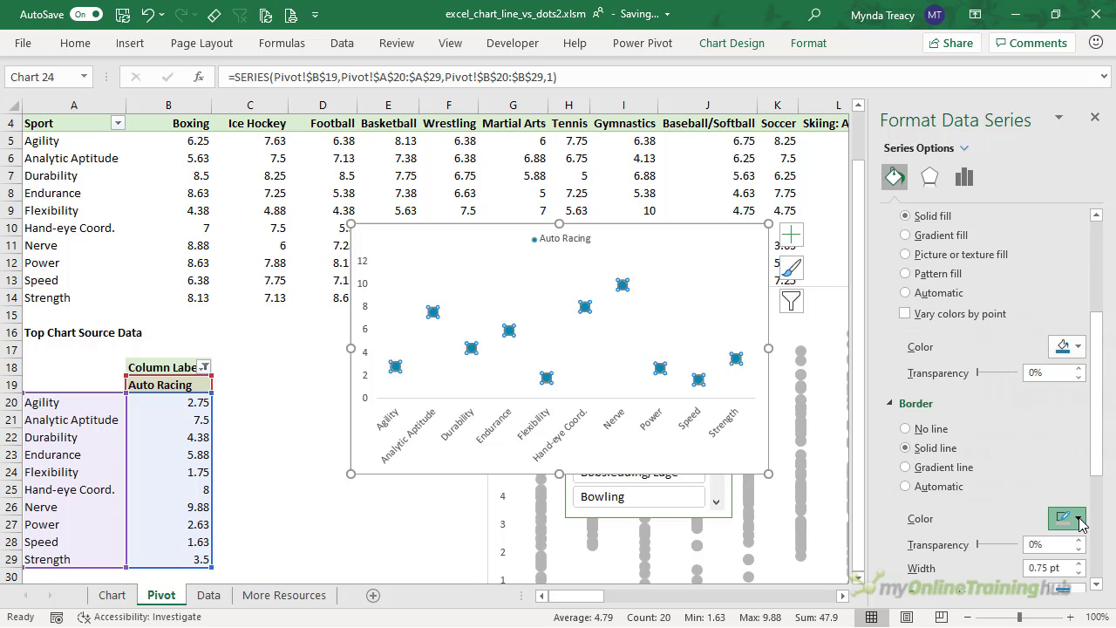
pyautogui.click(1079, 520)
pyautogui.click(1103, 308)
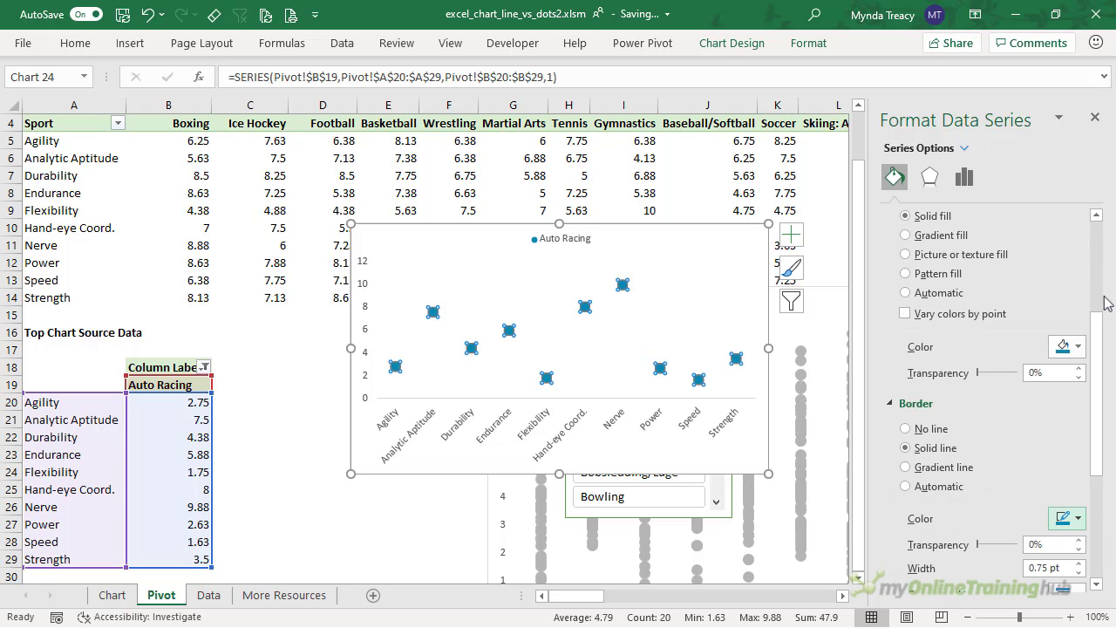
pyautogui.click(1095, 118)
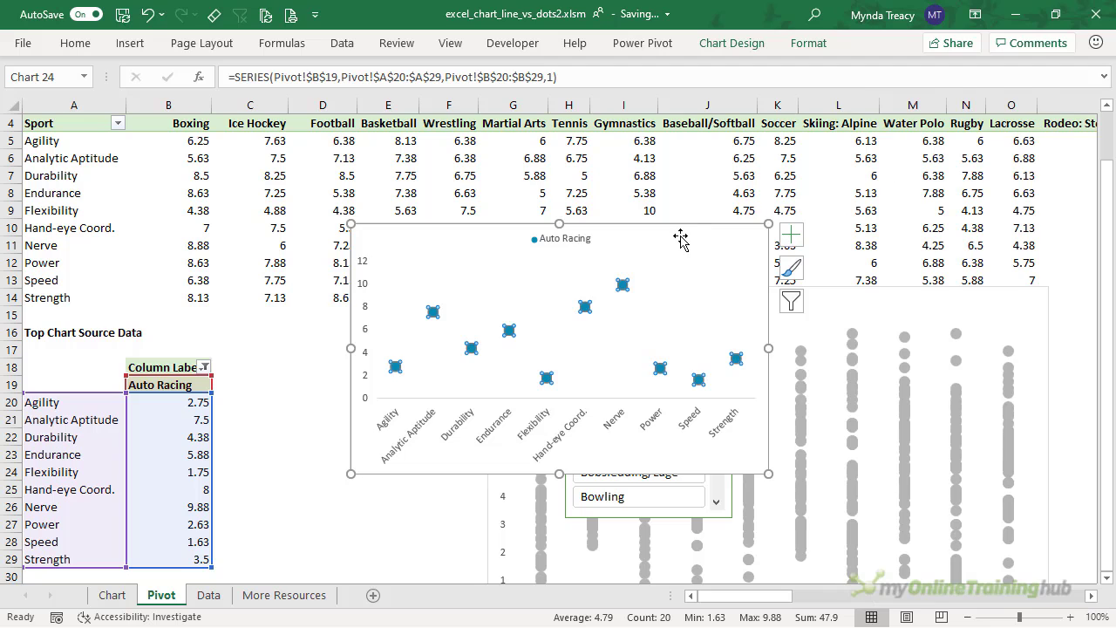
# Resize the Auto Racing chart to 11 cm high and 17 cm wide
pyautogui.click(364, 390)
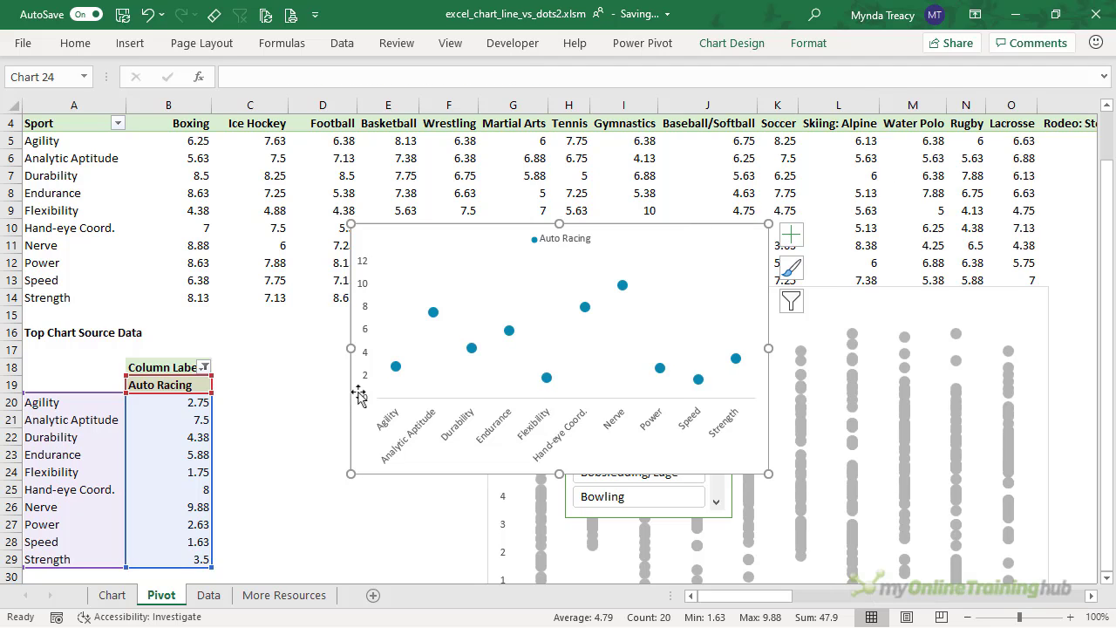
pyautogui.click(811, 44)
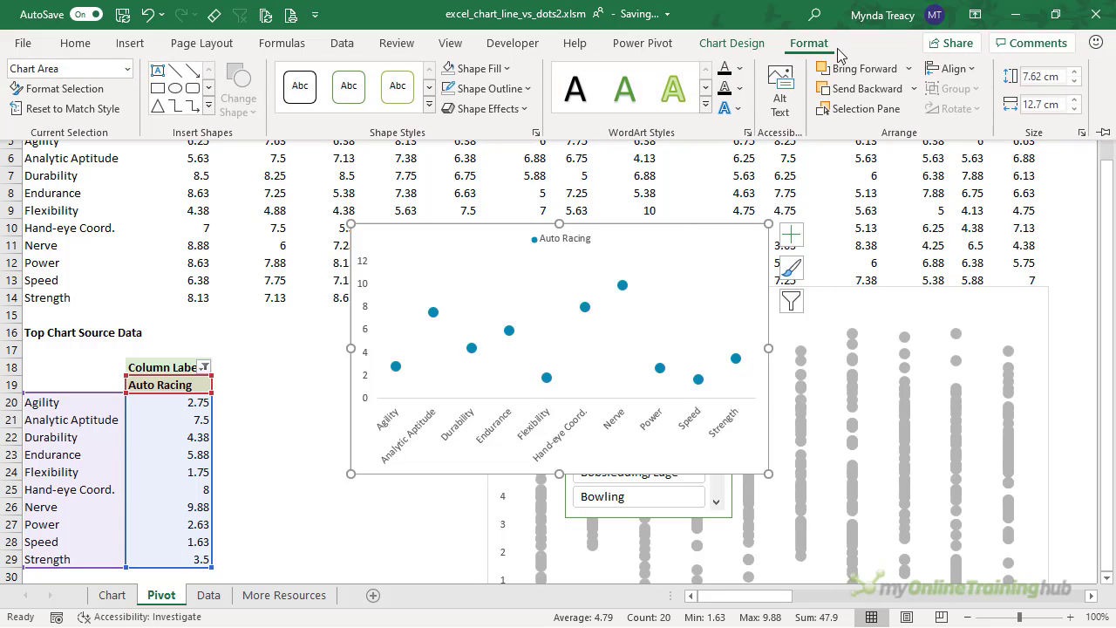
pyautogui.click(1041, 76)
pyautogui.write('11')
pyautogui.press('Tab')
pyautogui.write('17')
pyautogui.press('Return')
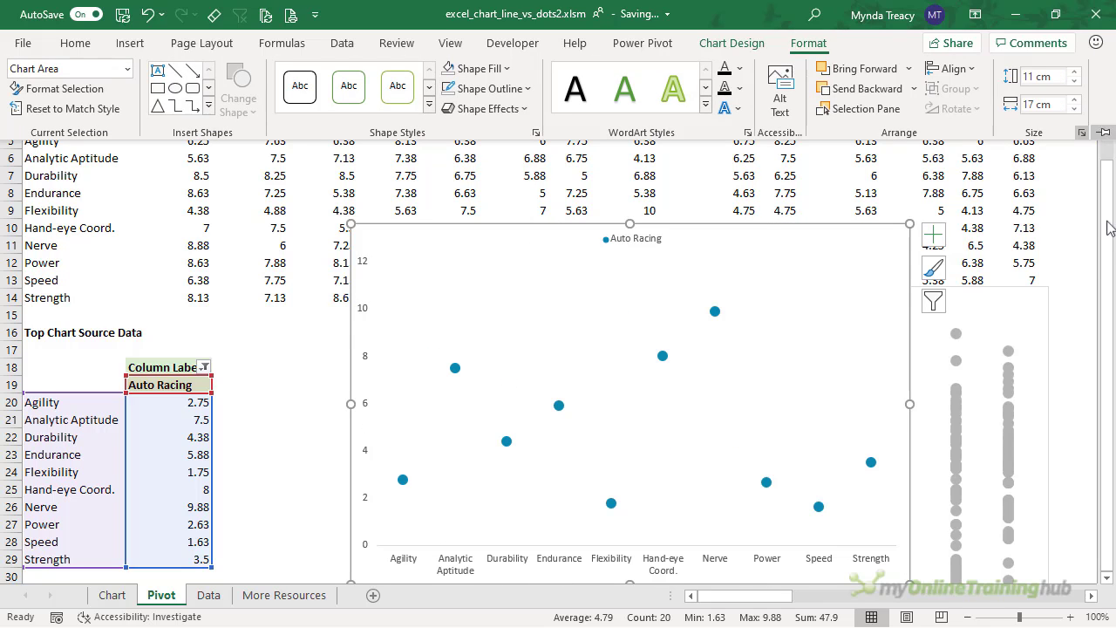
# Move the SPORT slicer left over the pivot table and place the chart beside it
pyautogui.click(998, 290)
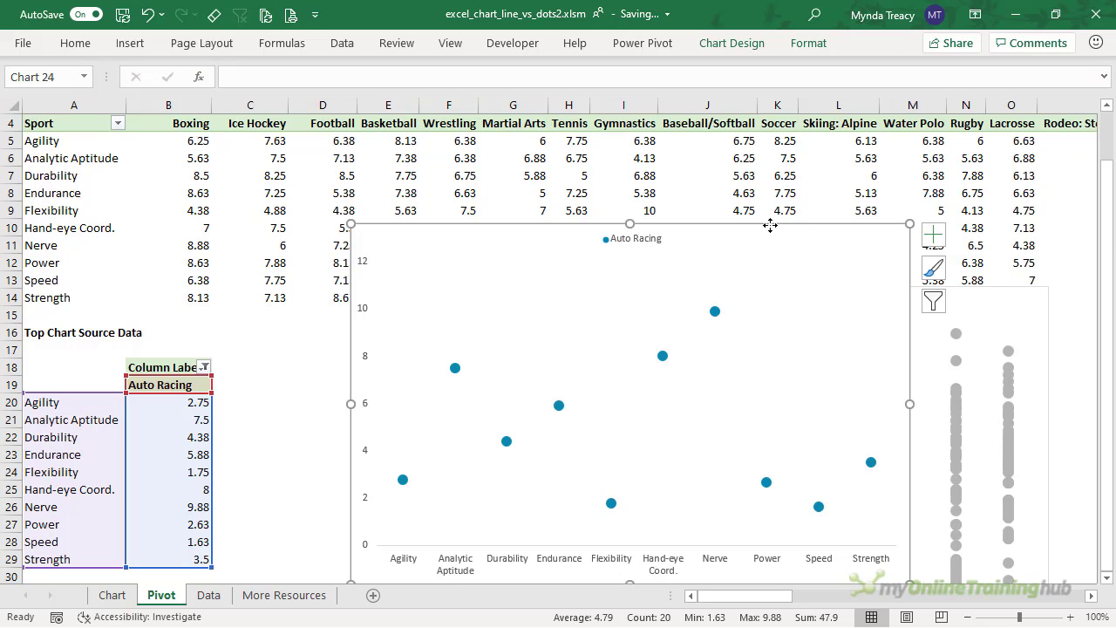
pyautogui.moveTo(782, 232); pyautogui.dragTo(928, 303)
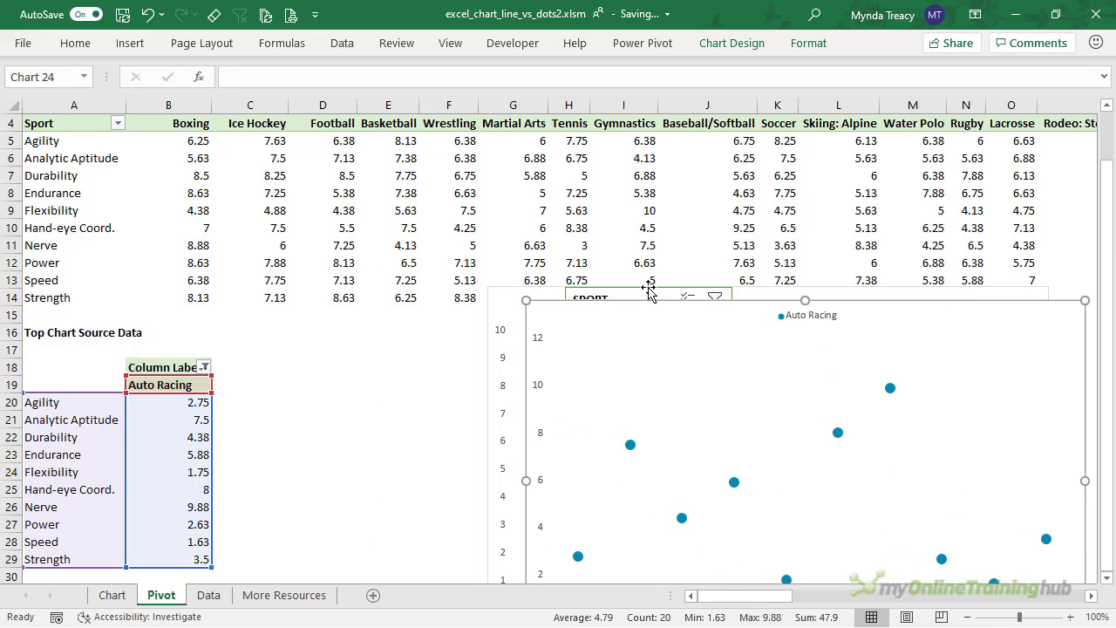
pyautogui.moveTo(649, 295); pyautogui.dragTo(224, 212)
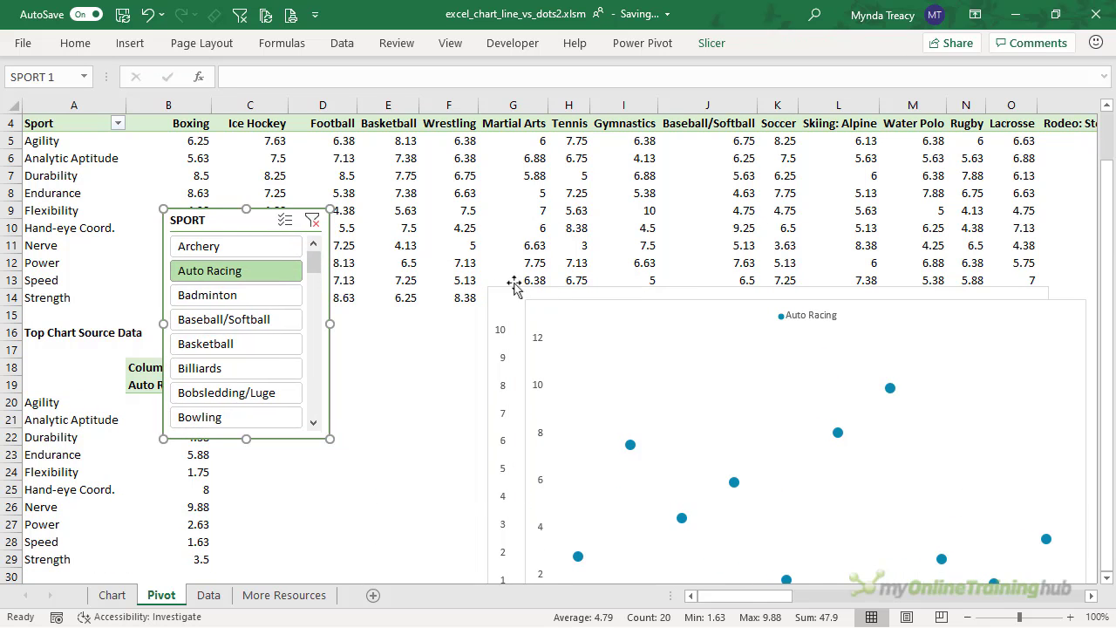
pyautogui.moveTo(529, 291); pyautogui.dragTo(451, 203)
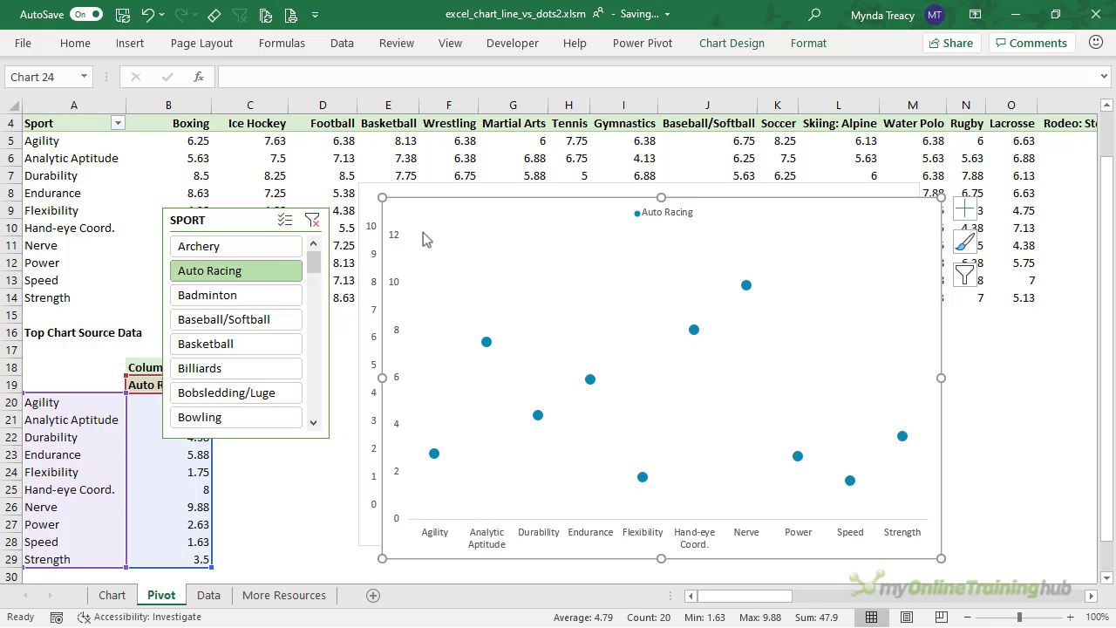
# Set the Auto Racing chart's vertical axis maximum to 10
pyautogui.doubleClick(393, 241)
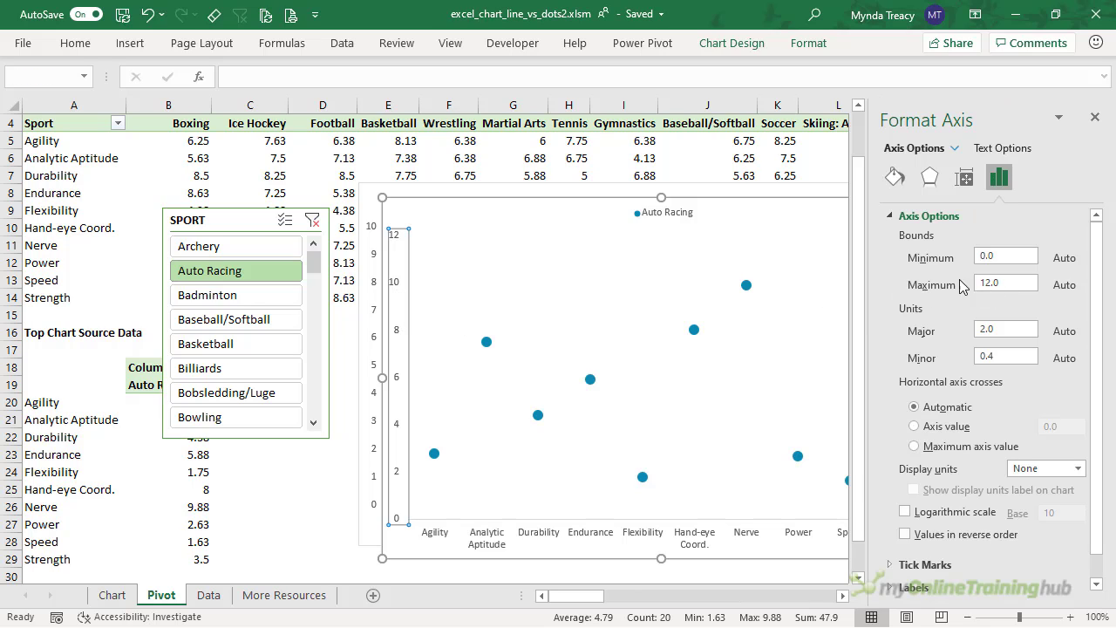
pyautogui.click(991, 286)
pyautogui.moveTo(1004, 285); pyautogui.dragTo(963, 285)
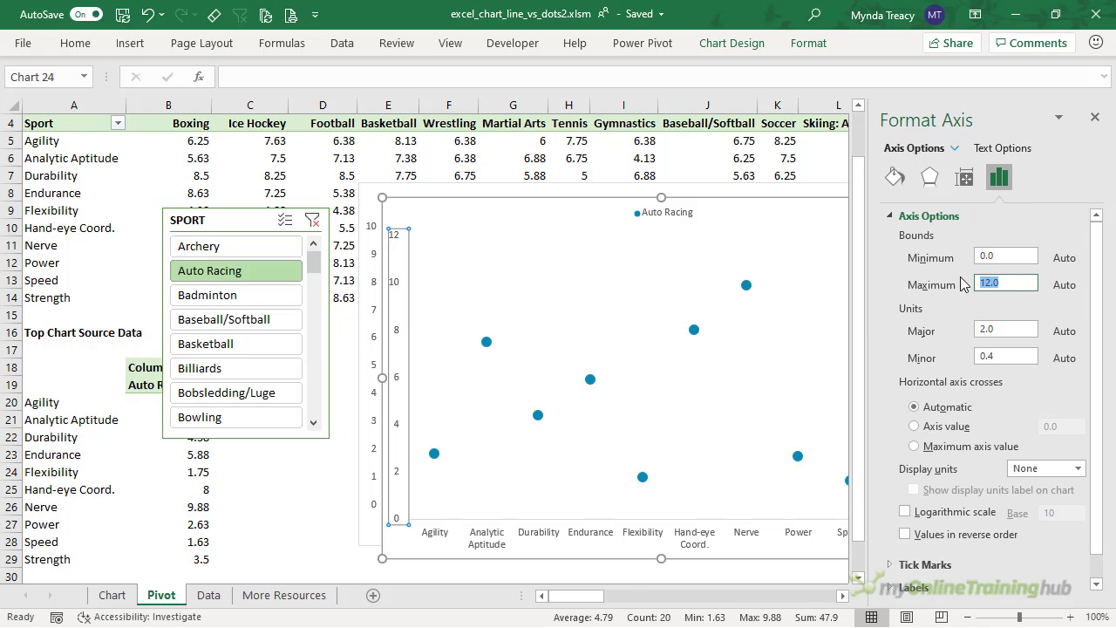
pyautogui.write('10')
pyautogui.press('Return')
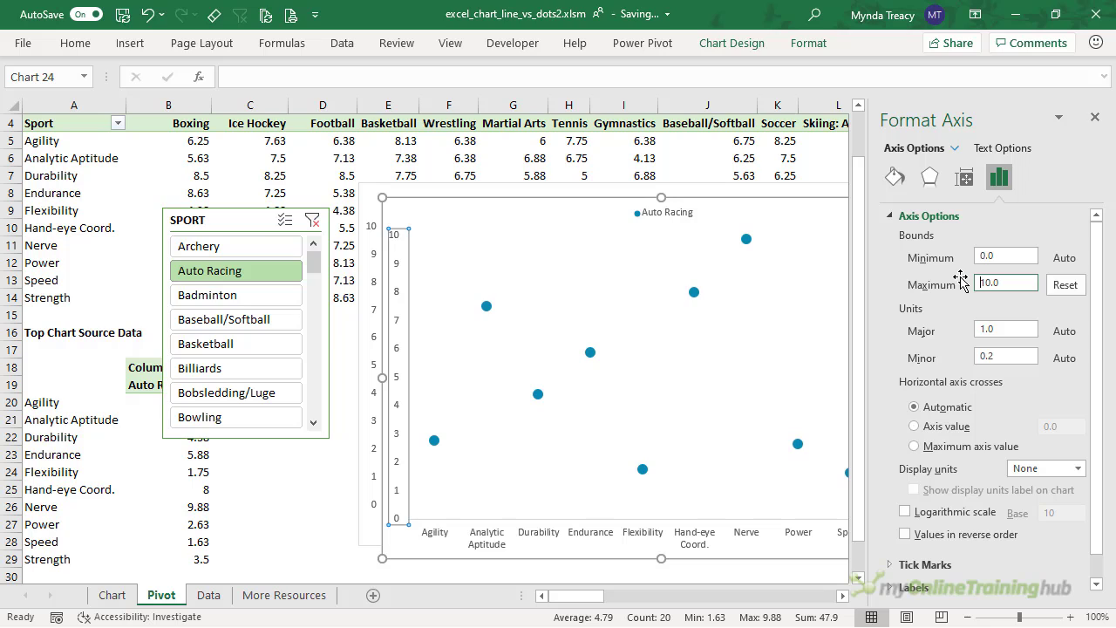
# Give the chart area No Fill and No Outline
pyautogui.click(470, 204)
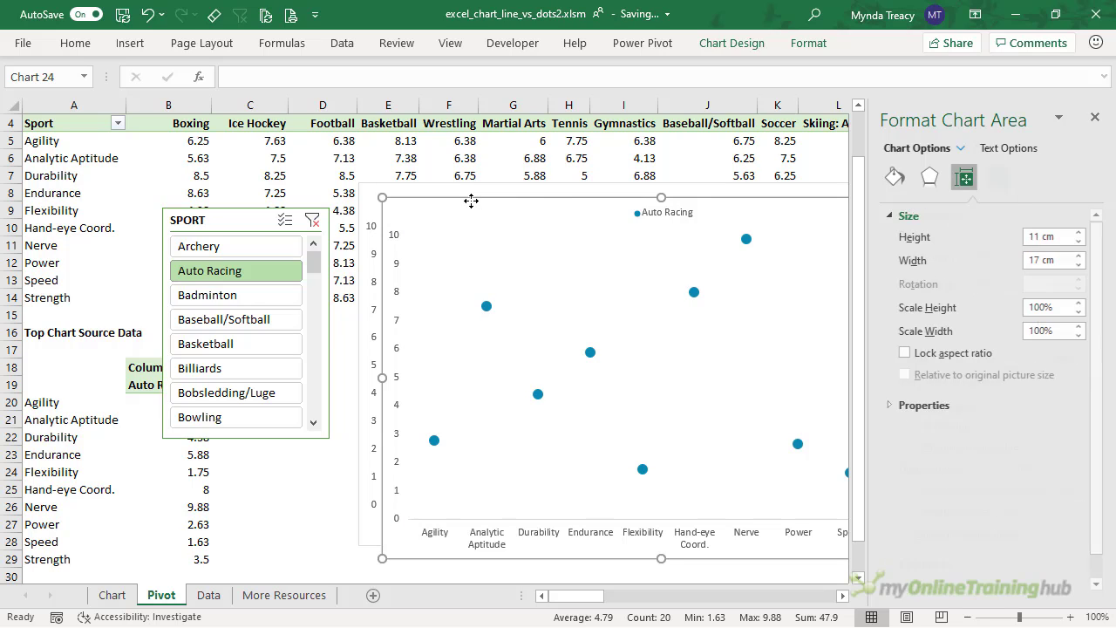
pyautogui.click(1096, 118)
pyautogui.click(820, 45)
pyautogui.click(506, 70)
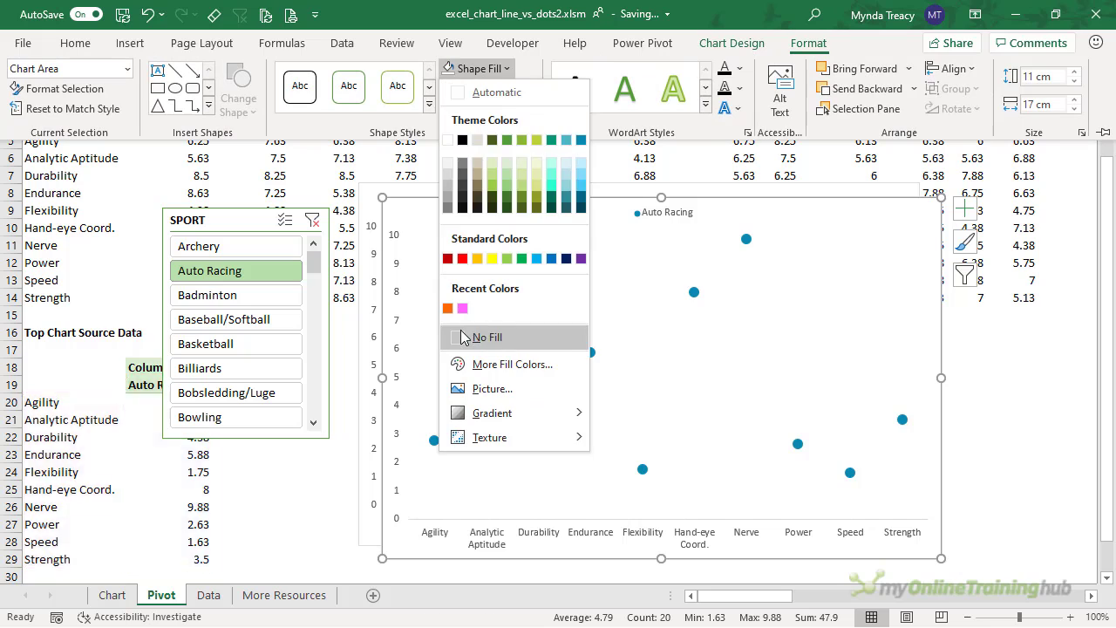
pyautogui.click(465, 336)
pyautogui.click(528, 89)
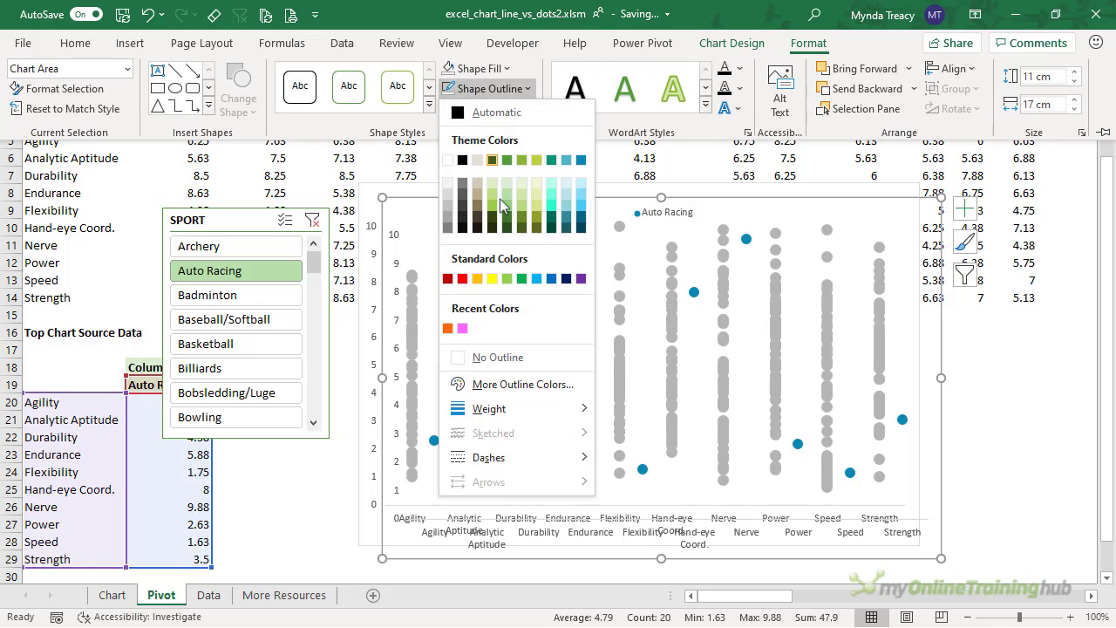
pyautogui.click(459, 352)
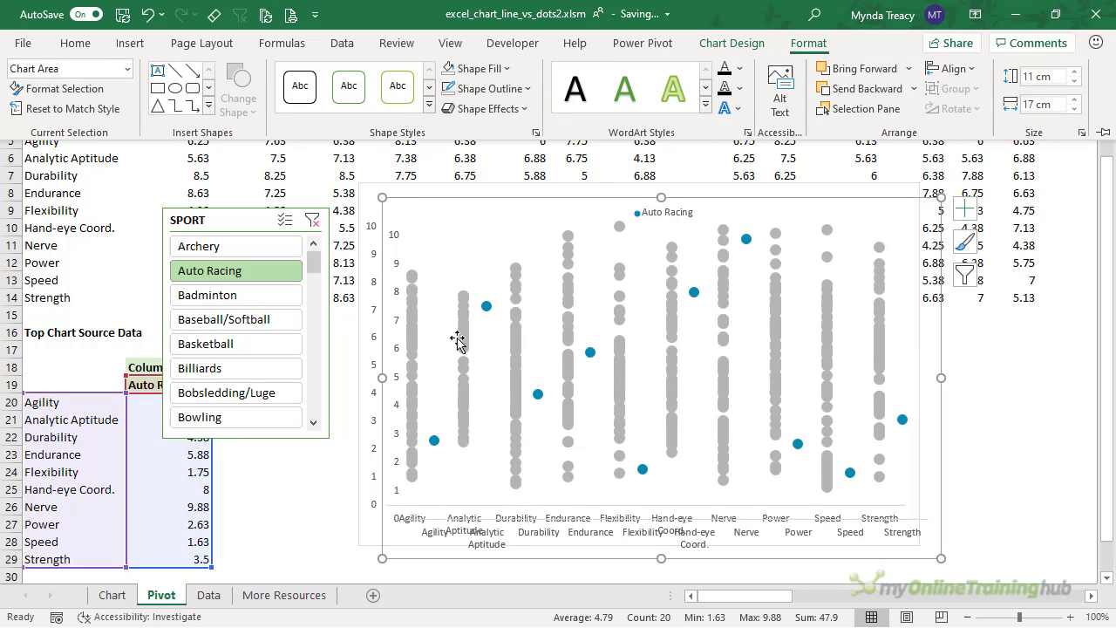
# Overlay the transparent chart on the grey-dot chart, aligned center and top
pyautogui.click(431, 204)
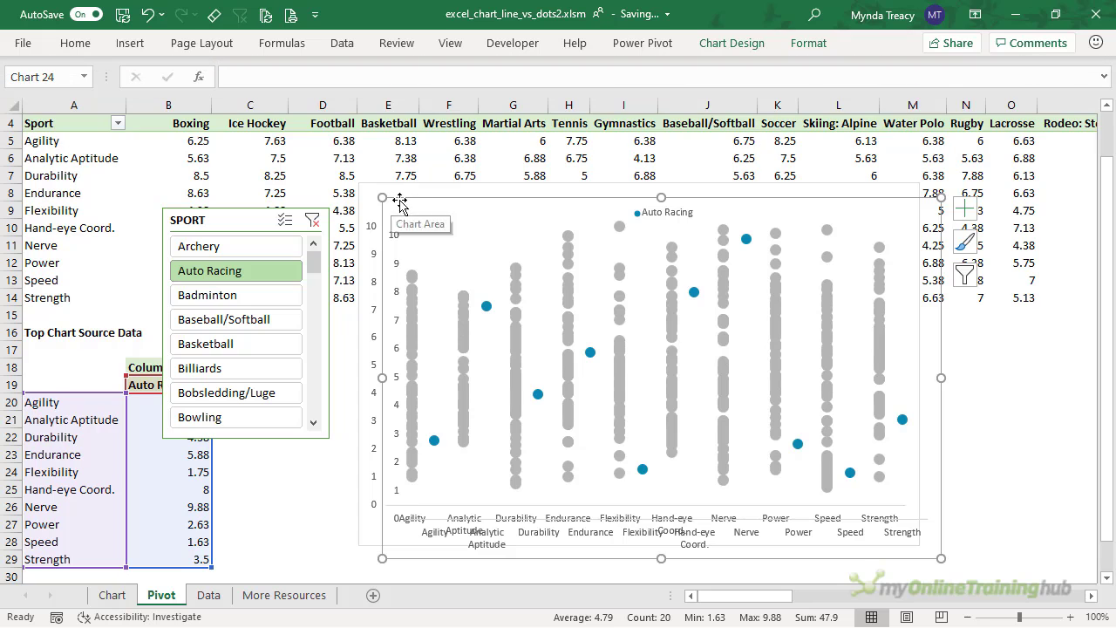
pyautogui.moveTo(393, 205); pyautogui.dragTo(423, 195)
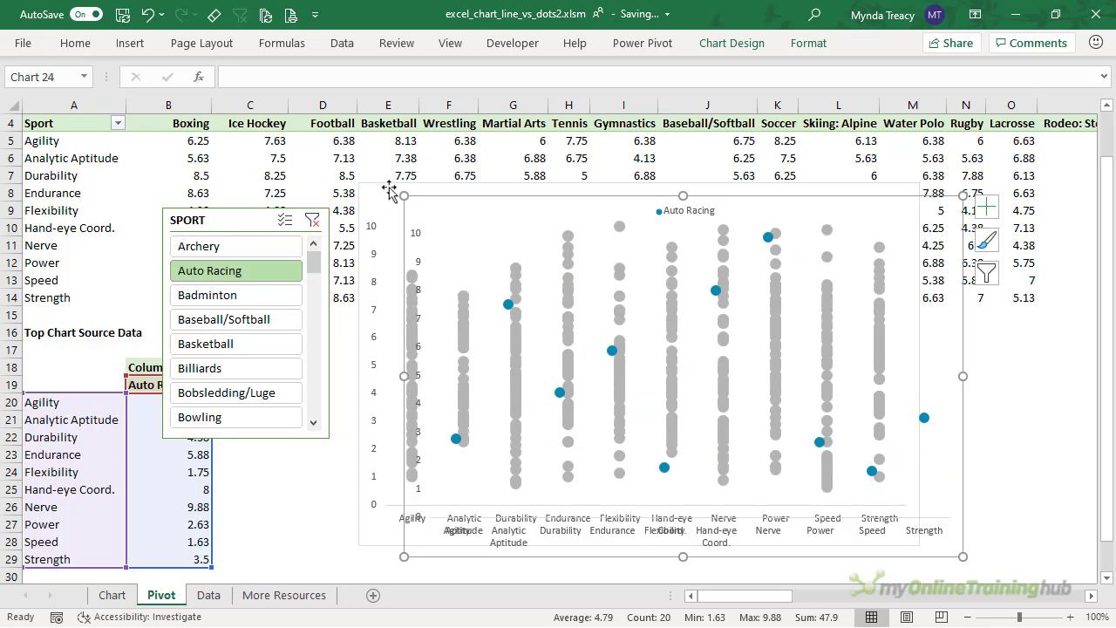
pyautogui.keyDown('ctrl'); pyautogui.click(383, 193); pyautogui.keyUp('ctrl')
pyautogui.click(729, 43)
pyautogui.click(913, 69)
pyautogui.click(927, 117)
pyautogui.click(913, 69)
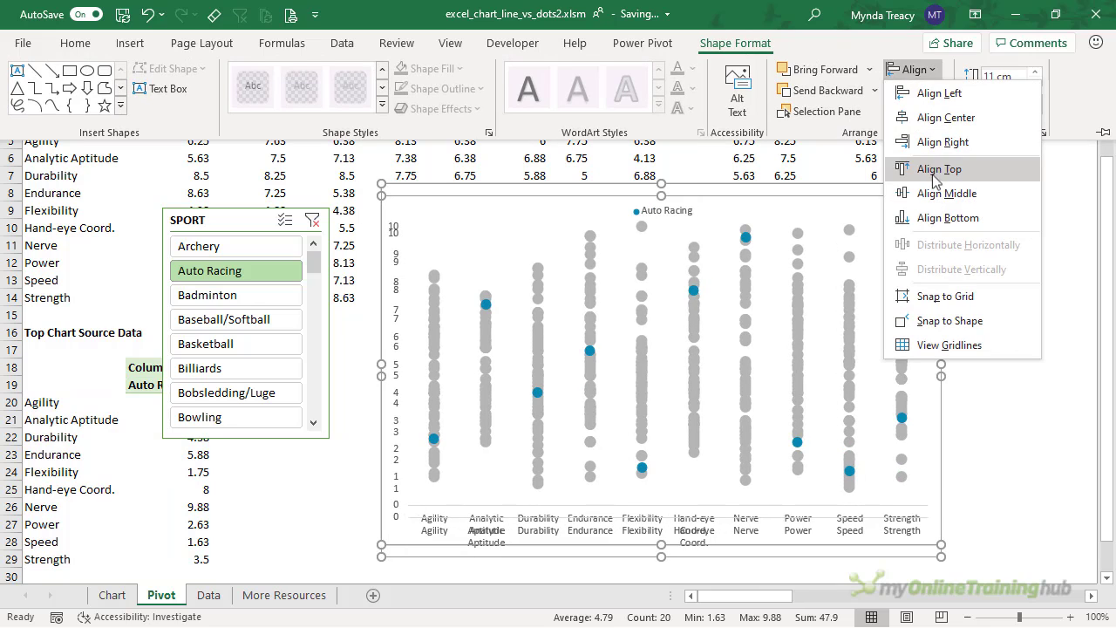
pyautogui.click(901, 169)
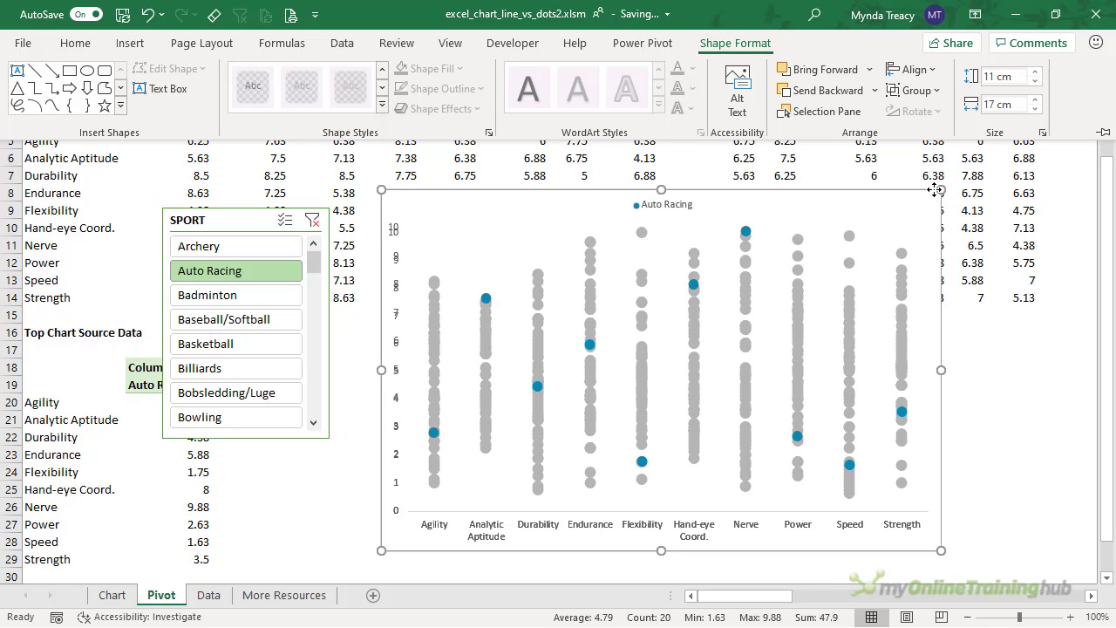
# Resize the Auto Racing plot area to match the grey chart's scale and shift it right
pyautogui.click(449, 238)
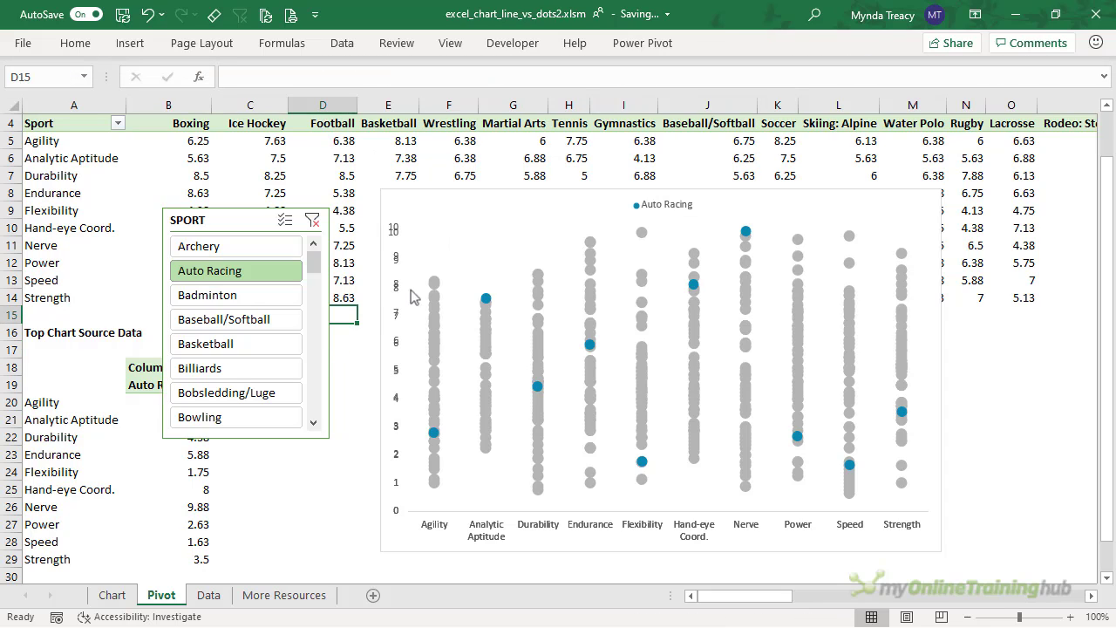
pyautogui.click(466, 257)
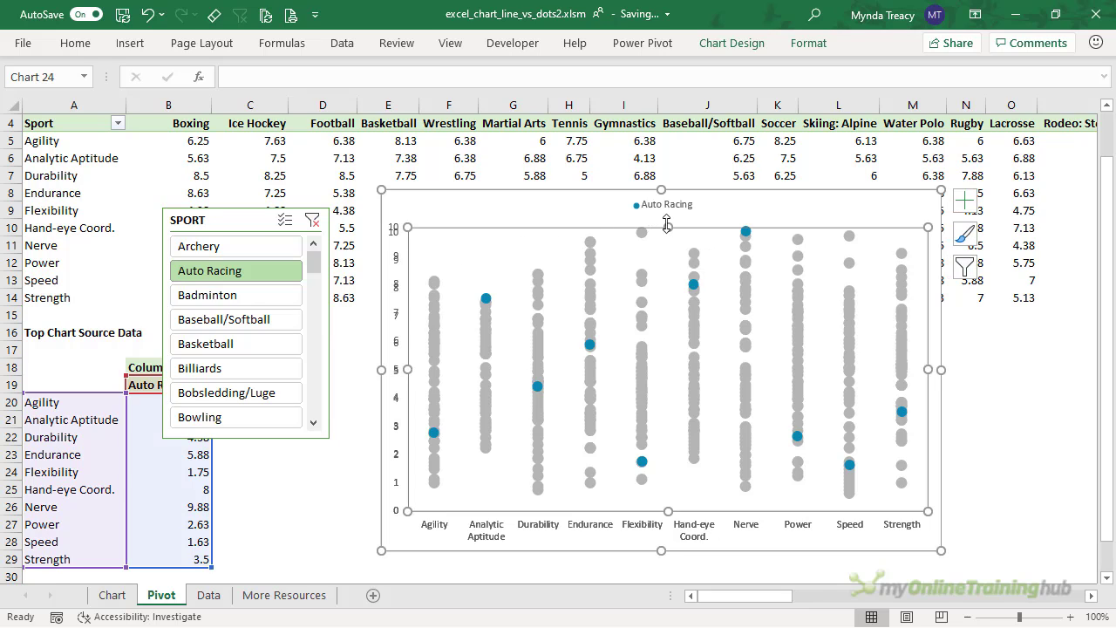
pyautogui.moveTo(666, 224); pyautogui.dragTo(668, 229)
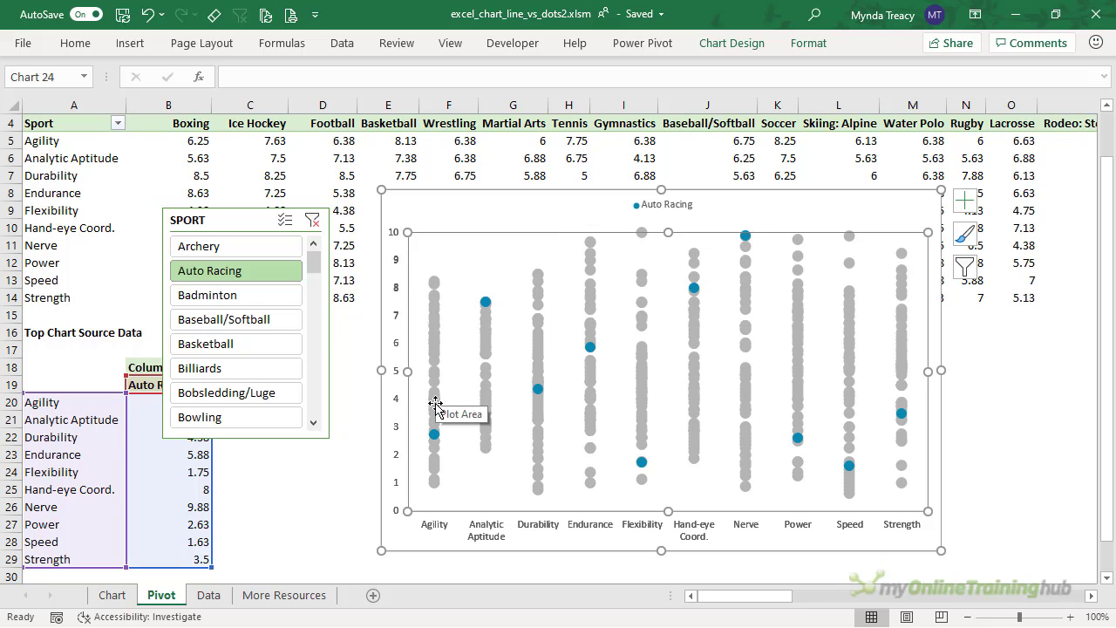
pyautogui.moveTo(453, 194); pyautogui.dragTo(510, 194)
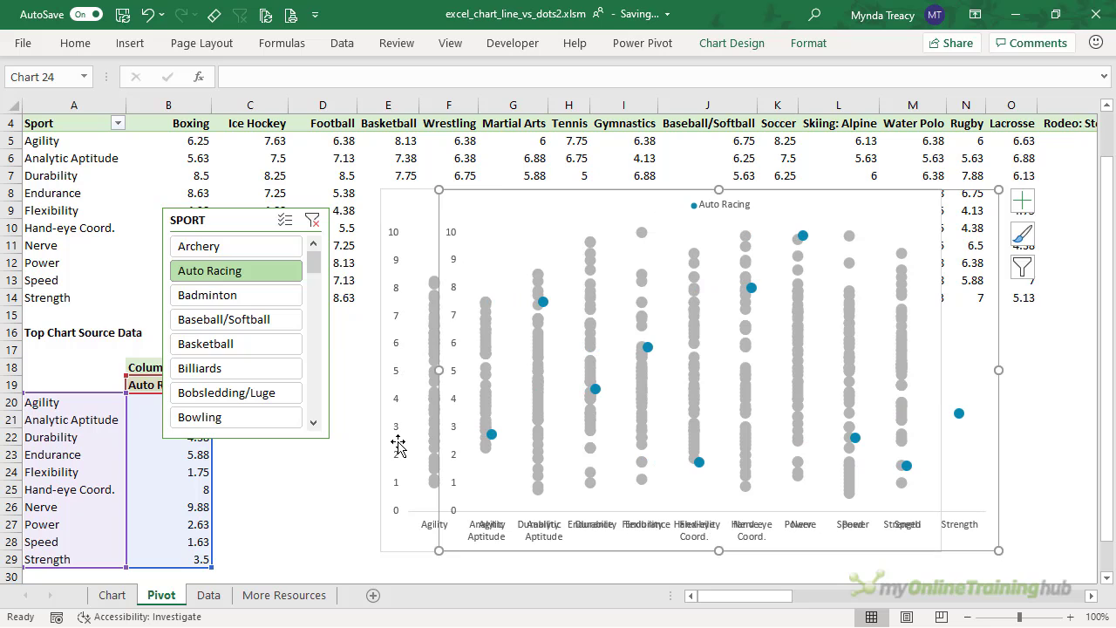
# Delete the grey chart's vertical axis and category labels, then nudge the overlay slightly left
pyautogui.click(393, 236)
pyautogui.click(75, 43)
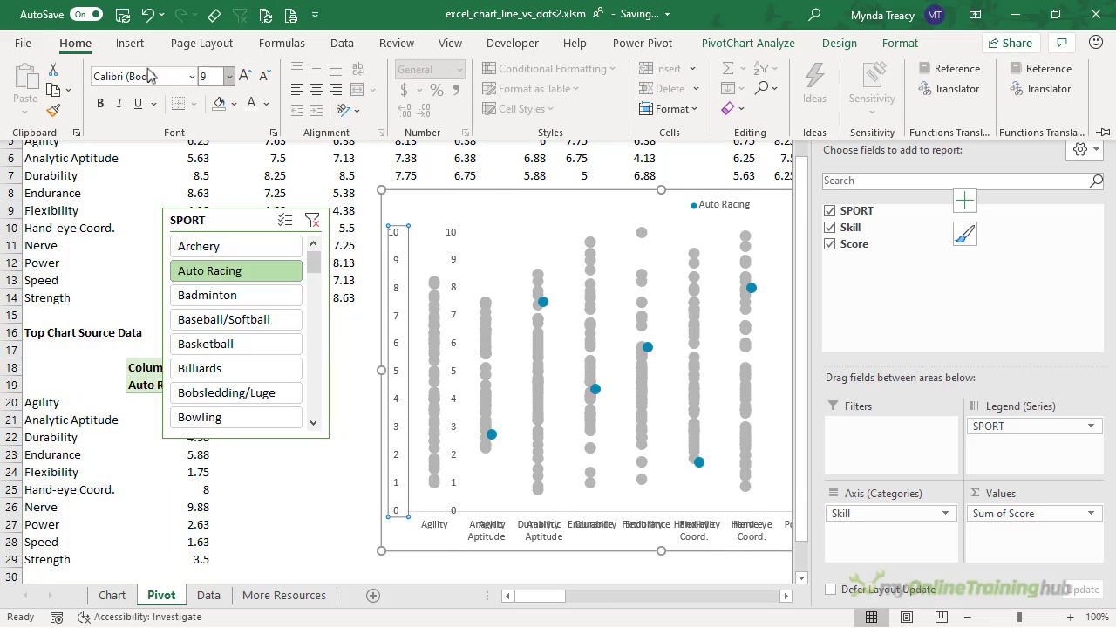
pyautogui.click(438, 527)
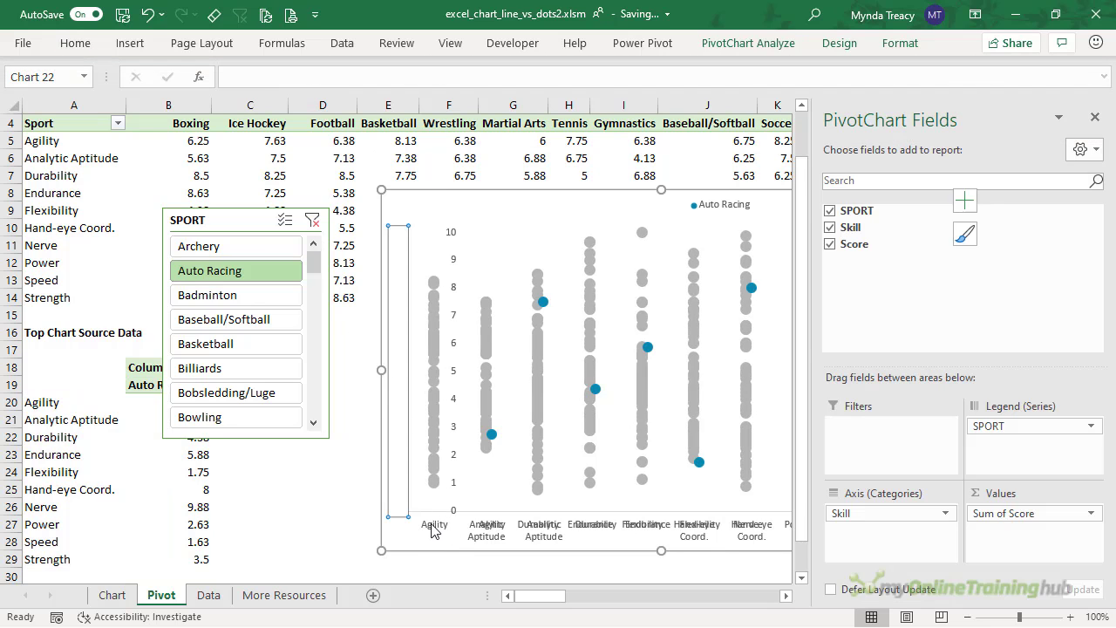
pyautogui.click(75, 43)
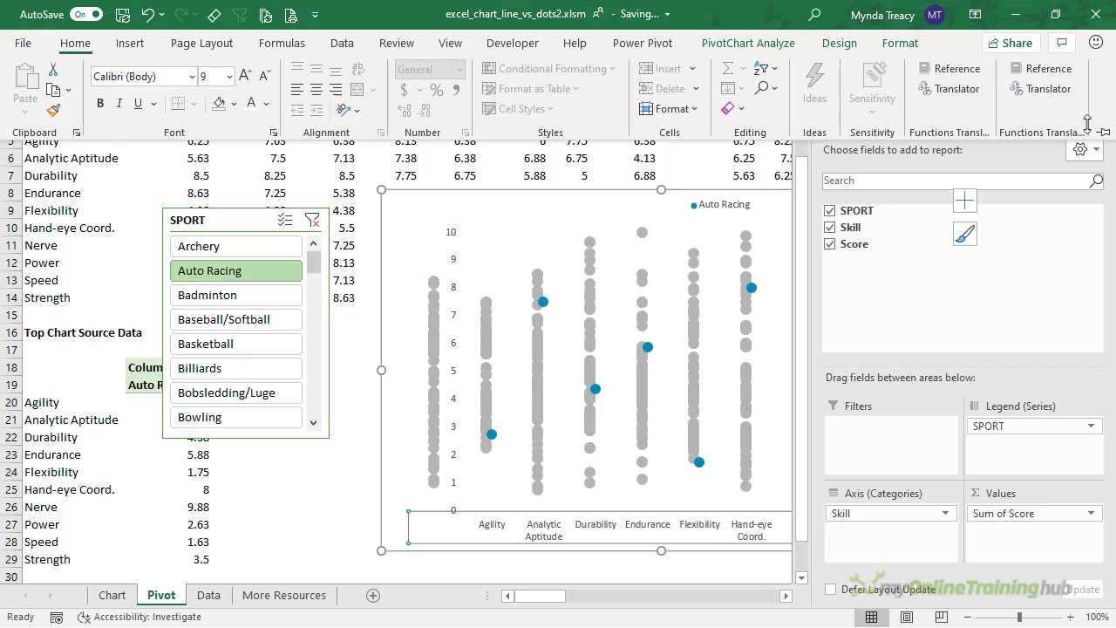
pyautogui.click(776, 197)
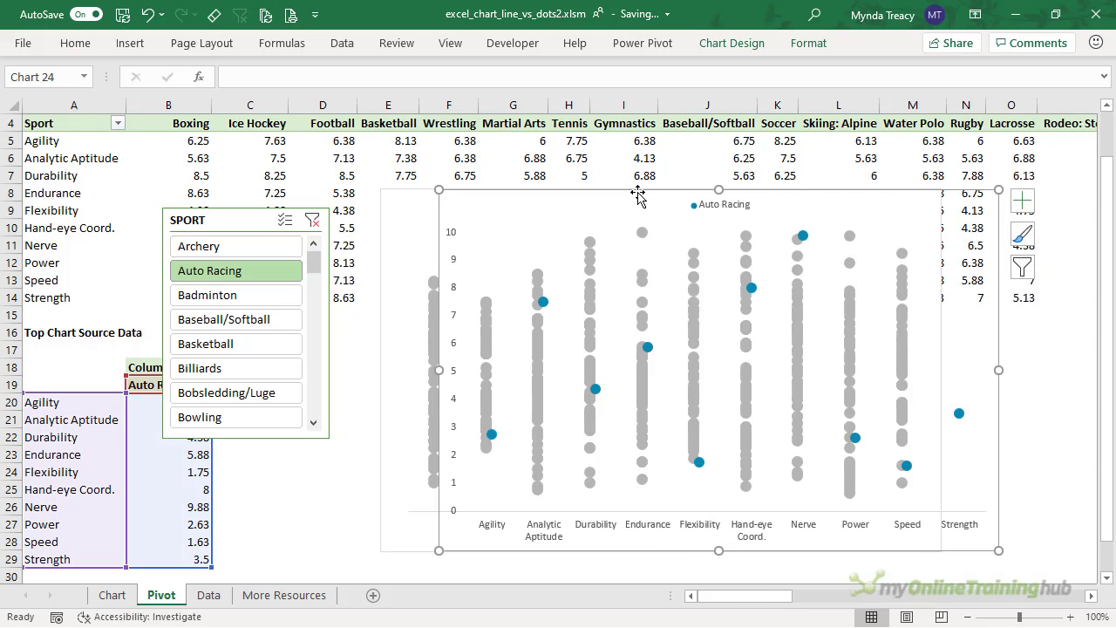
pyautogui.moveTo(637, 194); pyautogui.dragTo(624, 191)
# Align both charts centred on each other and move them left together
pyautogui.keyDown('ctrl'); pyautogui.click(432, 197); pyautogui.keyUp('ctrl')
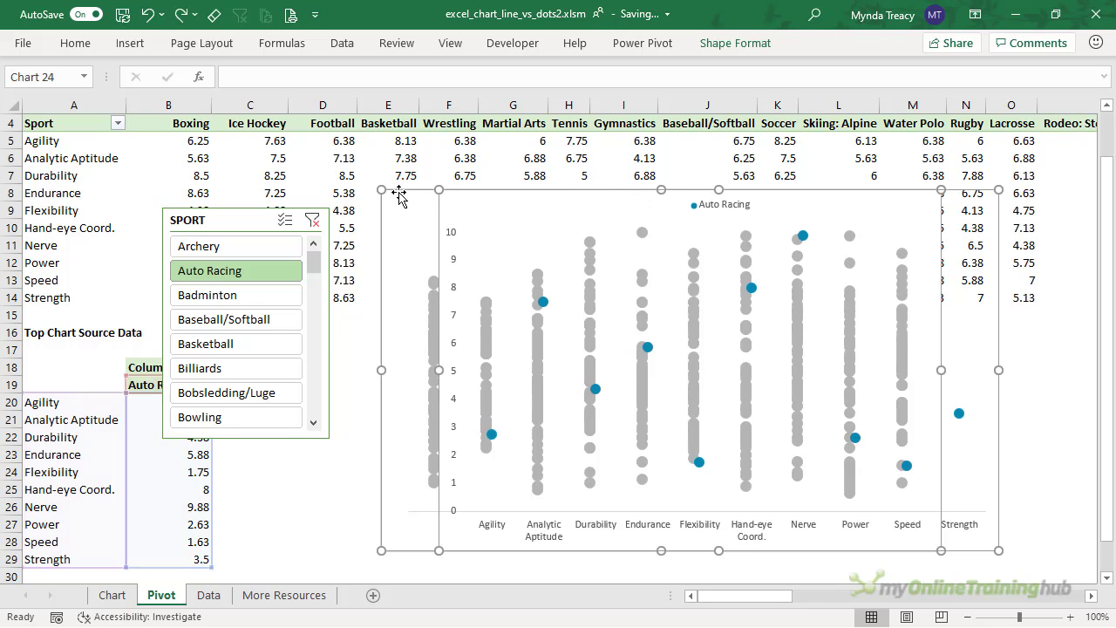
pyautogui.click(732, 44)
pyautogui.click(914, 70)
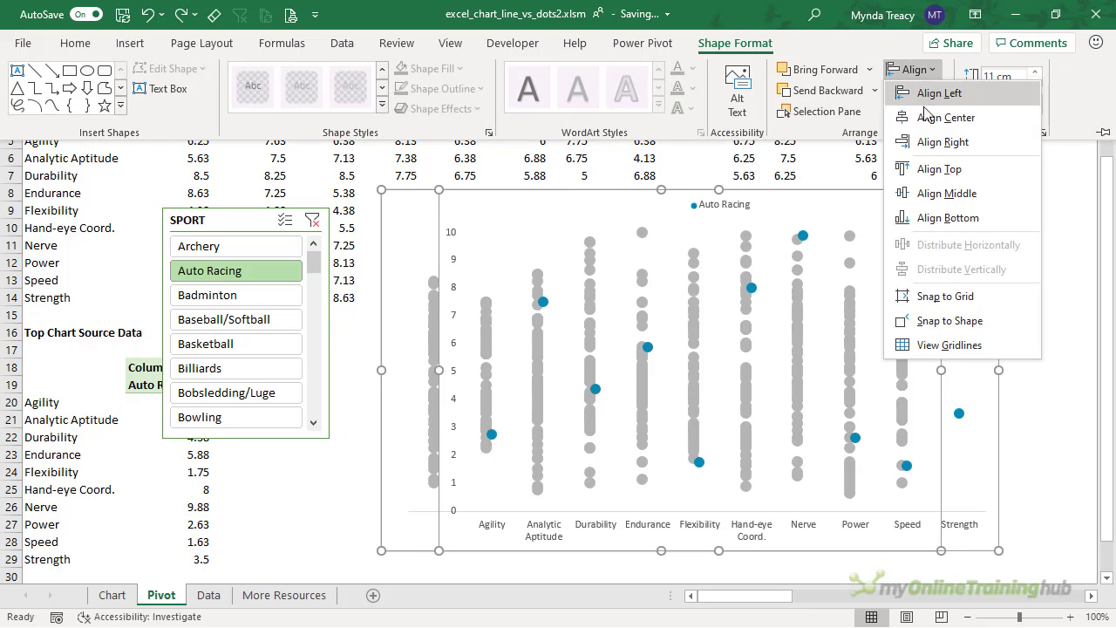
pyautogui.click(926, 118)
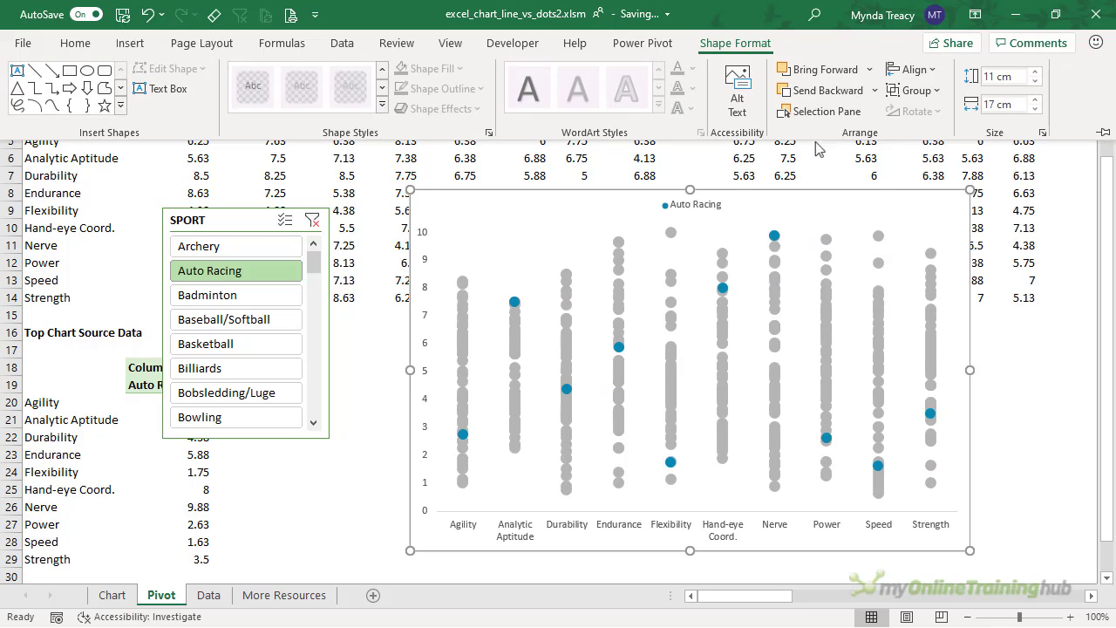
pyautogui.moveTo(517, 190); pyautogui.dragTo(460, 190)
# Move the Auto Racing legend to the chart's top-left corner
pyautogui.click(965, 280)
pyautogui.click(657, 209)
pyautogui.click(649, 209)
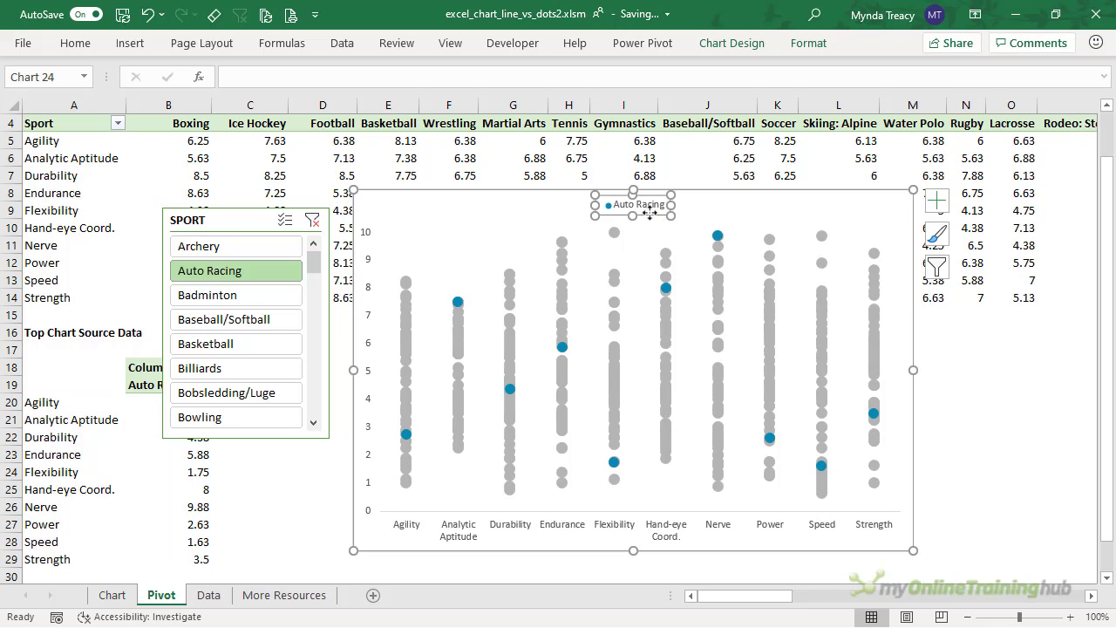
pyautogui.moveTo(648, 214); pyautogui.dragTo(426, 208)
# Test the SPORT slicer with Badminton, Baseball/Softball, Basketball, Billiards and Bobsledding/Luge, then return to Auto Racing
pyautogui.click(932, 356)
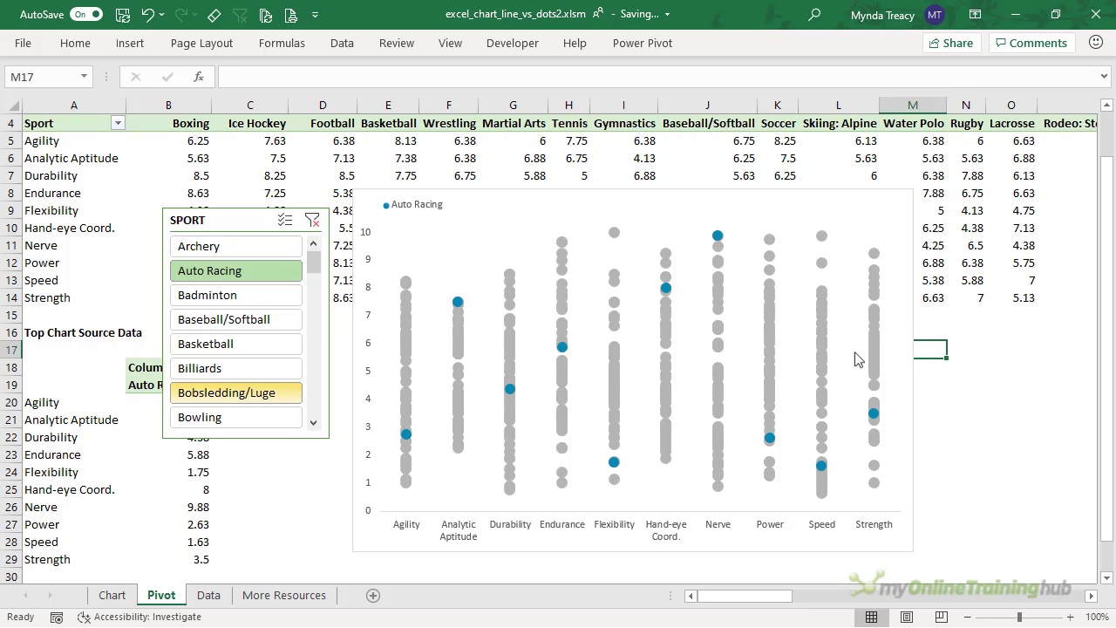
pyautogui.click(244, 322)
pyautogui.click(242, 296)
pyautogui.click(243, 321)
pyautogui.click(241, 344)
pyautogui.click(242, 373)
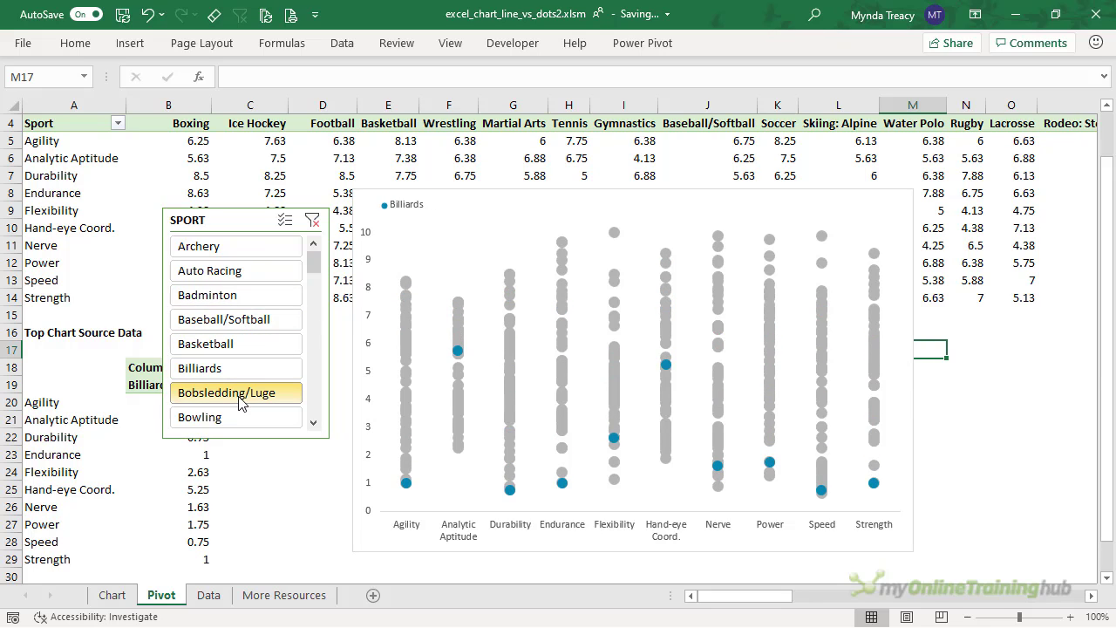
pyautogui.click(242, 393)
pyautogui.click(252, 274)
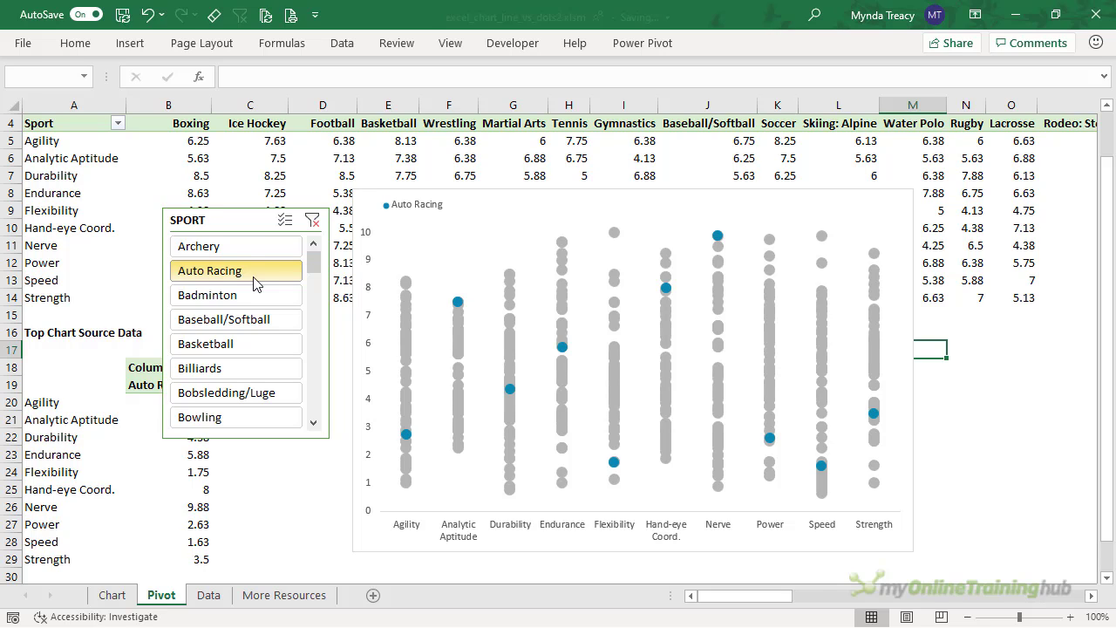
# Filter the slicer to Archery and place it beside the chart's left edge
pyautogui.click(237, 319)
pyautogui.moveTo(233, 246); pyautogui.dragTo(241, 338)
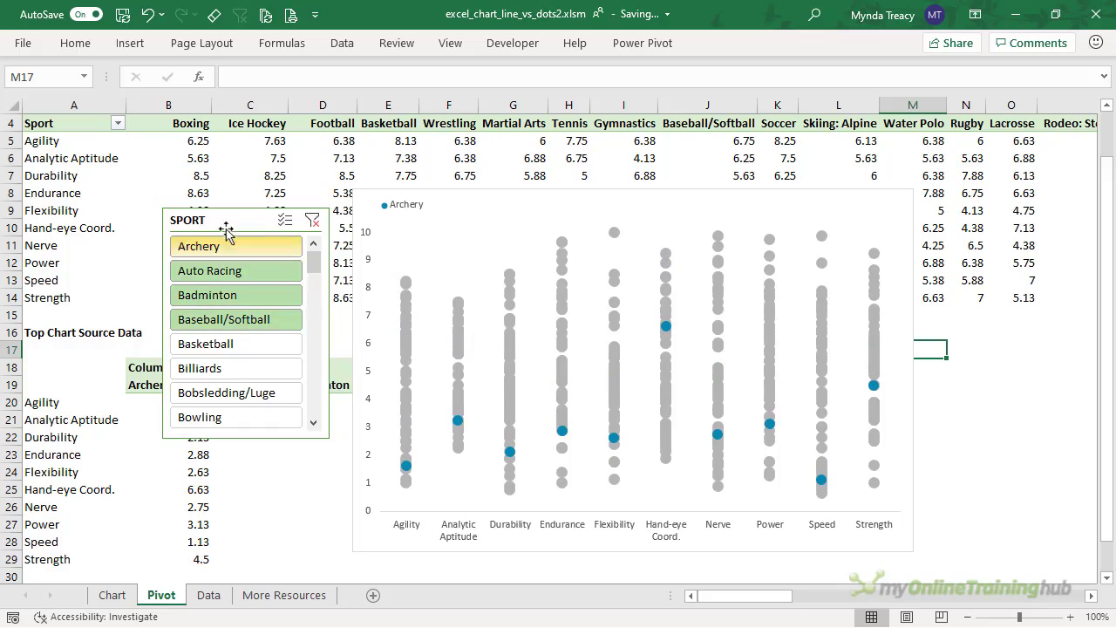
pyautogui.moveTo(224, 224); pyautogui.dragTo(142, 126)
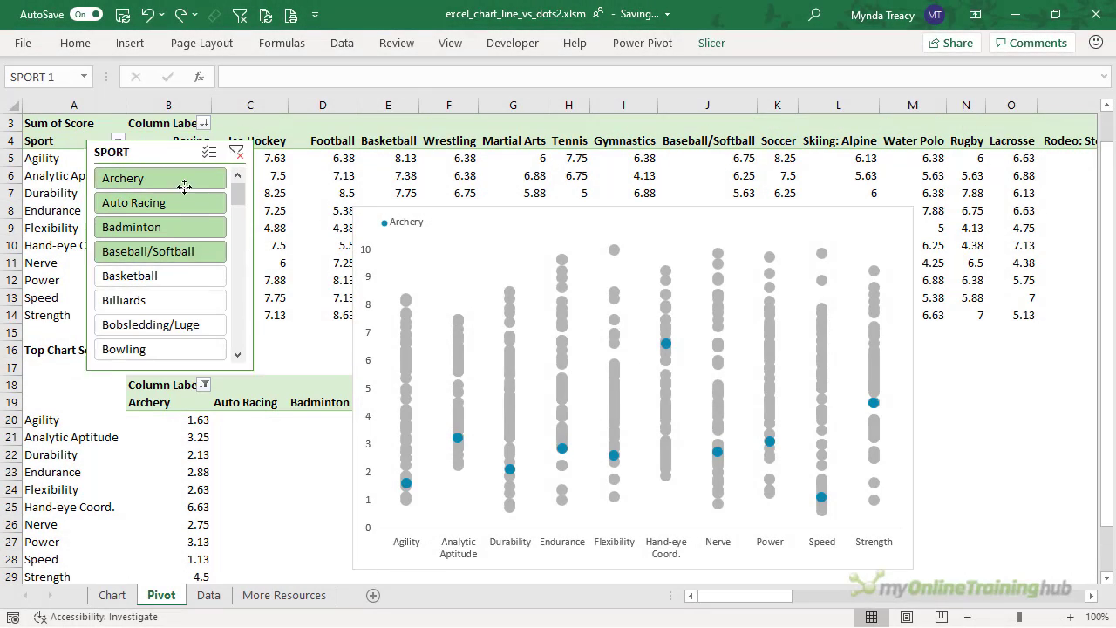
pyautogui.moveTo(184, 187); pyautogui.dragTo(233, 219)
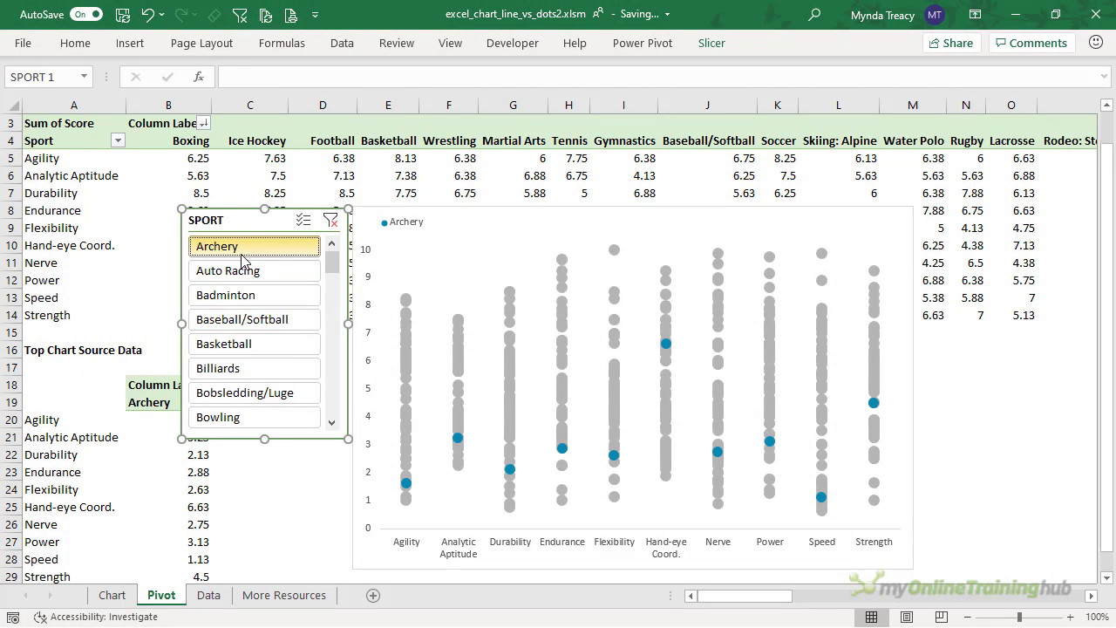
# Change the slicer caption from SPORT to 'Select 1 Sport' in Slicer Settings
pyautogui.rightClick(241, 223)
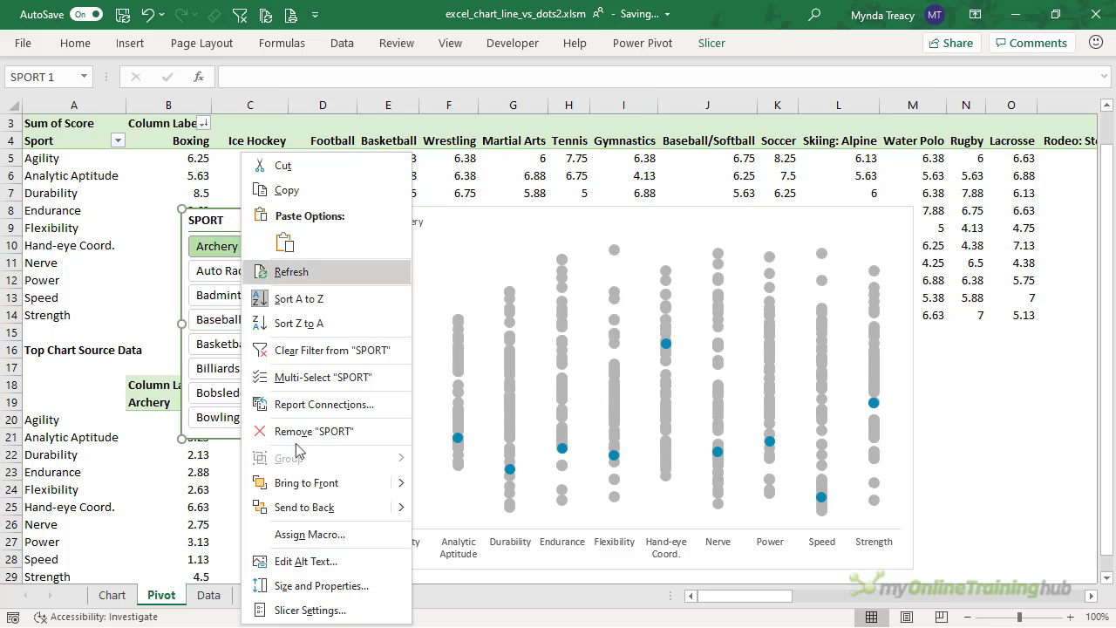
pyautogui.click(339, 611)
pyautogui.doubleClick(129, 489)
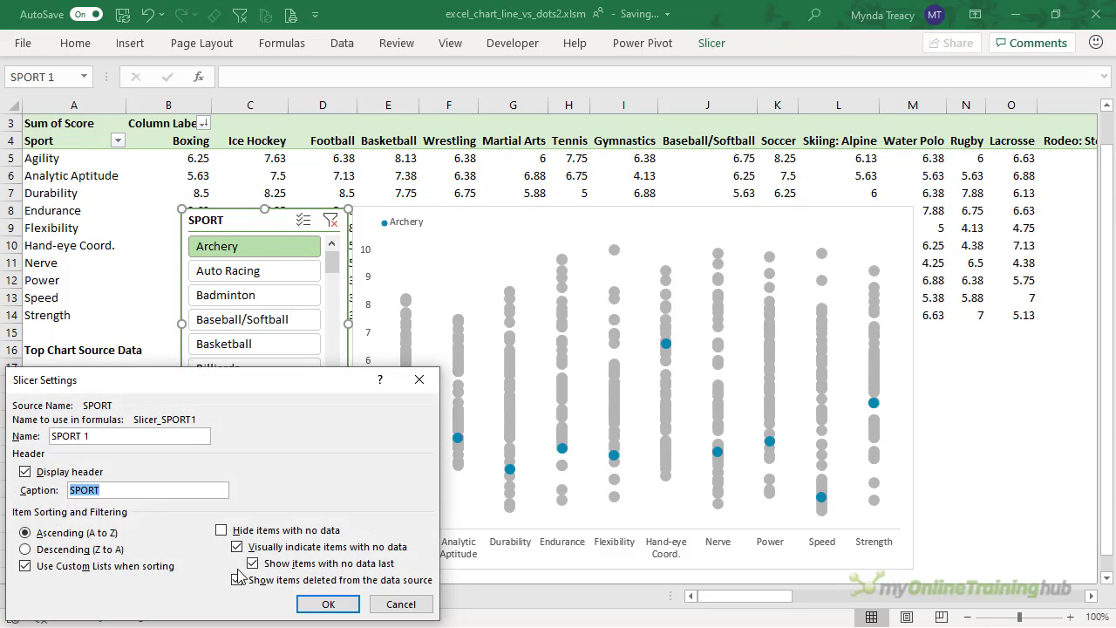
pyautogui.write('Select 1 Sport')
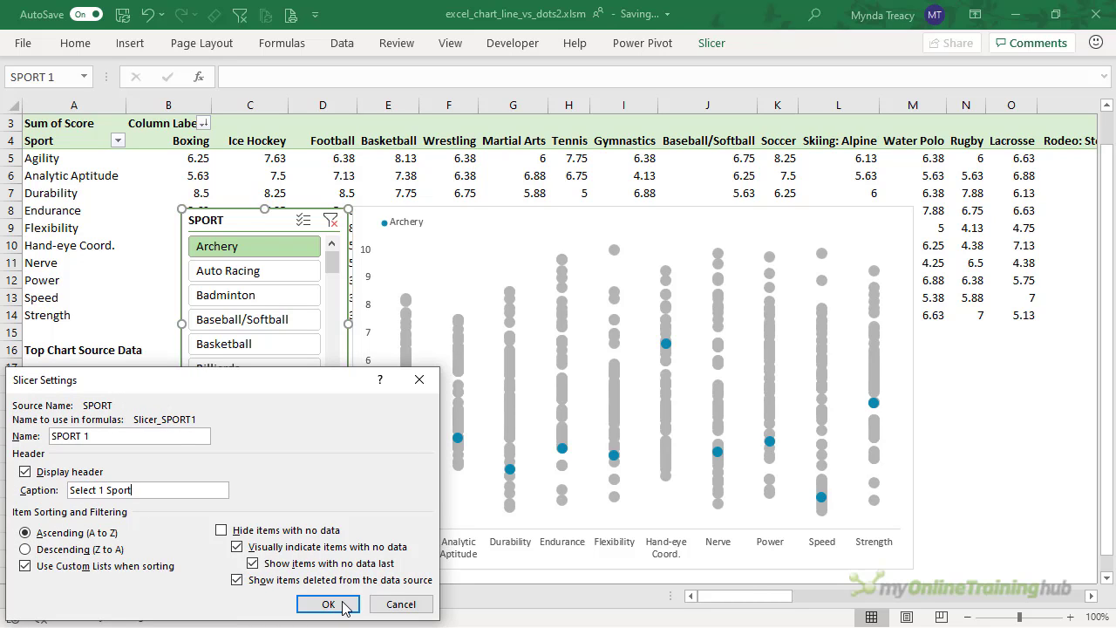
pyautogui.click(328, 604)
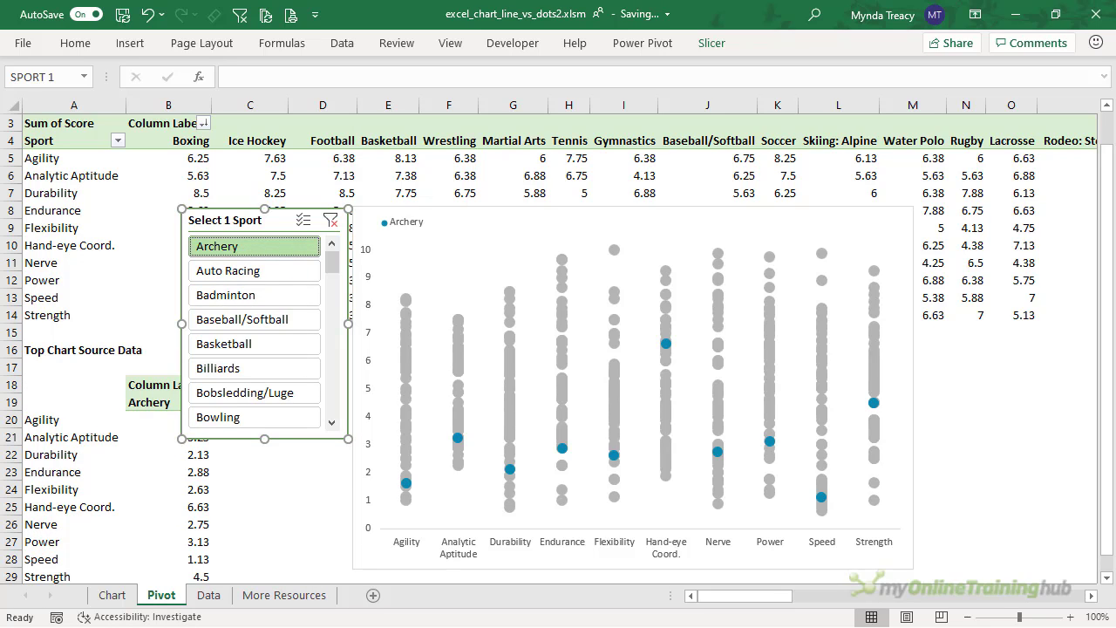
# Move the slicer and chart together further right
pyautogui.click(52, 384)
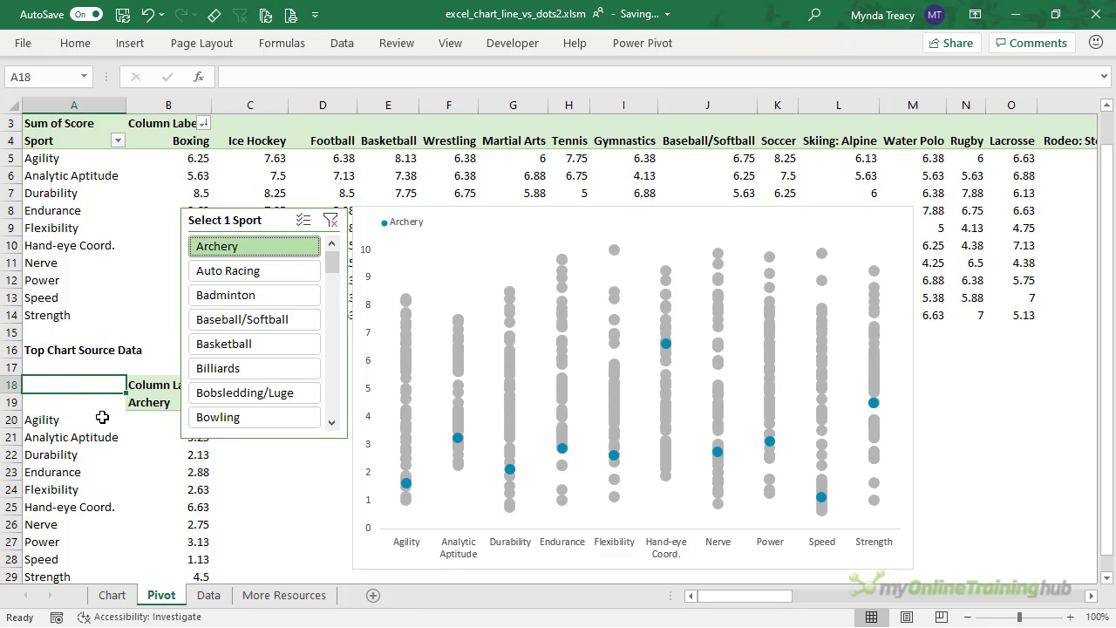
pyautogui.click(279, 218)
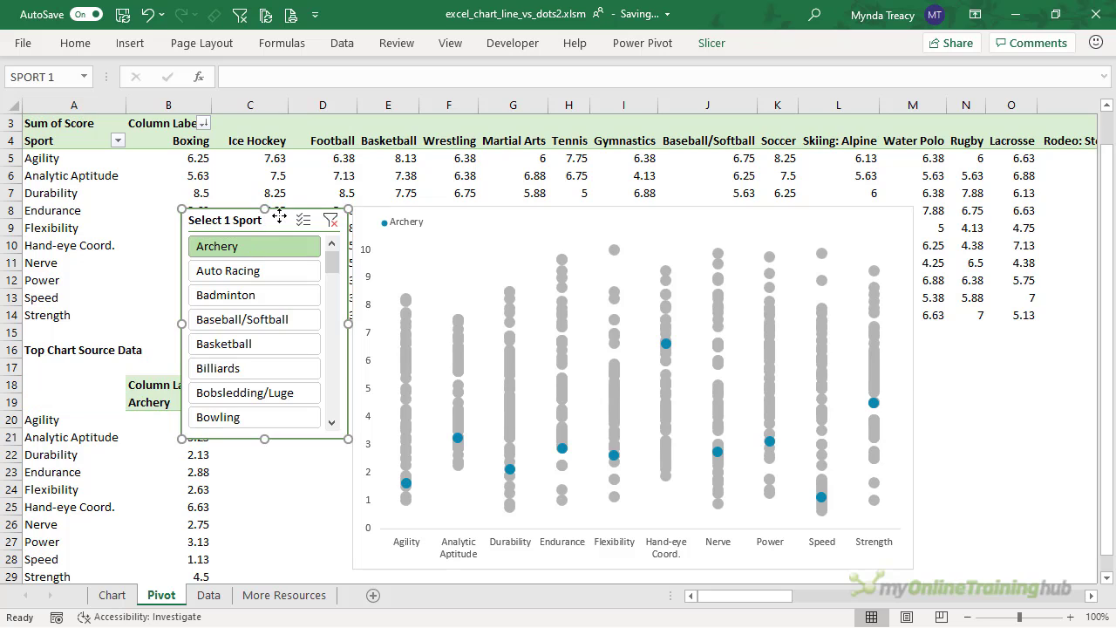
pyautogui.hotkey('ctrl', 'a')
pyautogui.moveTo(279, 218); pyautogui.dragTo(600, 222)
# Enter =IF(ISBLANK(C19),"","*Select only 1 sport") in cell A18
pyautogui.click(67, 386)
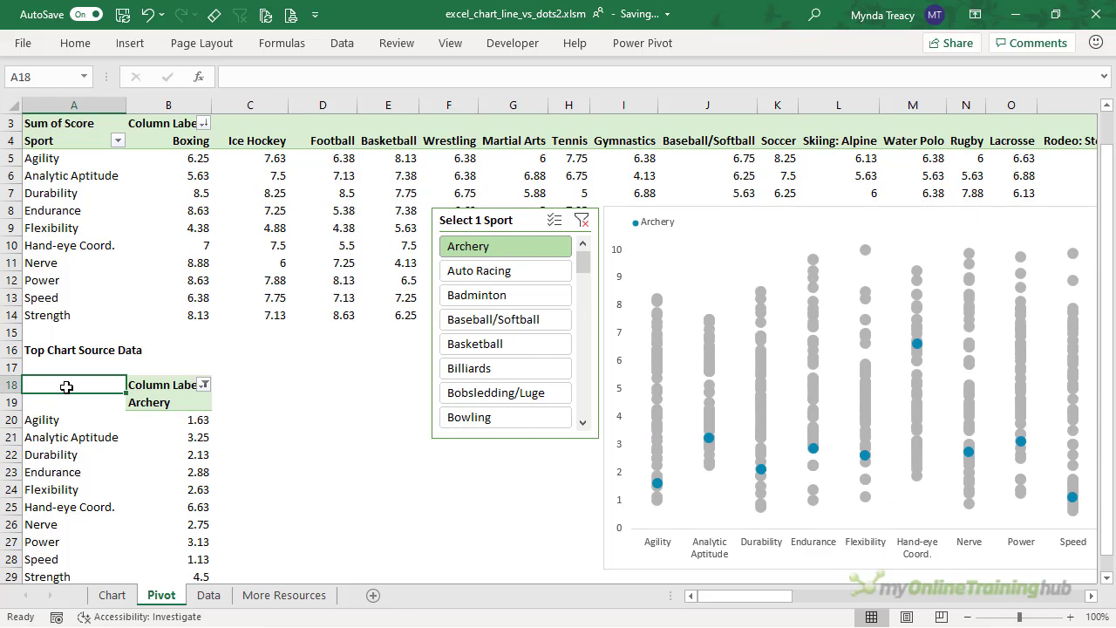
pyautogui.write('=if')
pyautogui.press('Tab')
pyautogui.write('is')
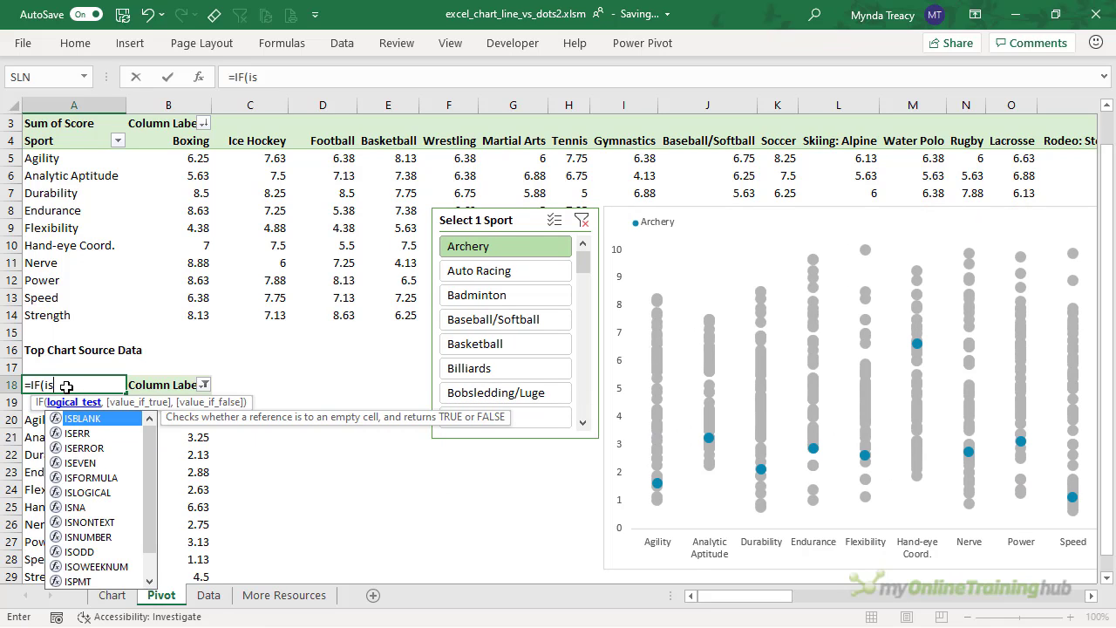
pyautogui.write('b')
pyautogui.press('Tab')
pyautogui.click(249, 402)
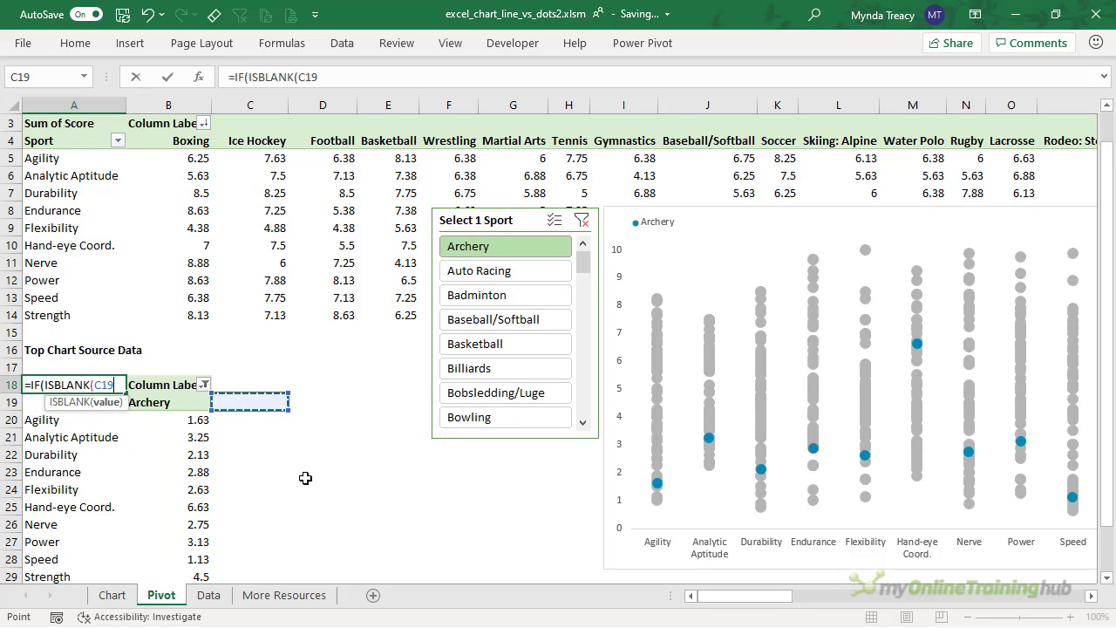
pyautogui.write(')')
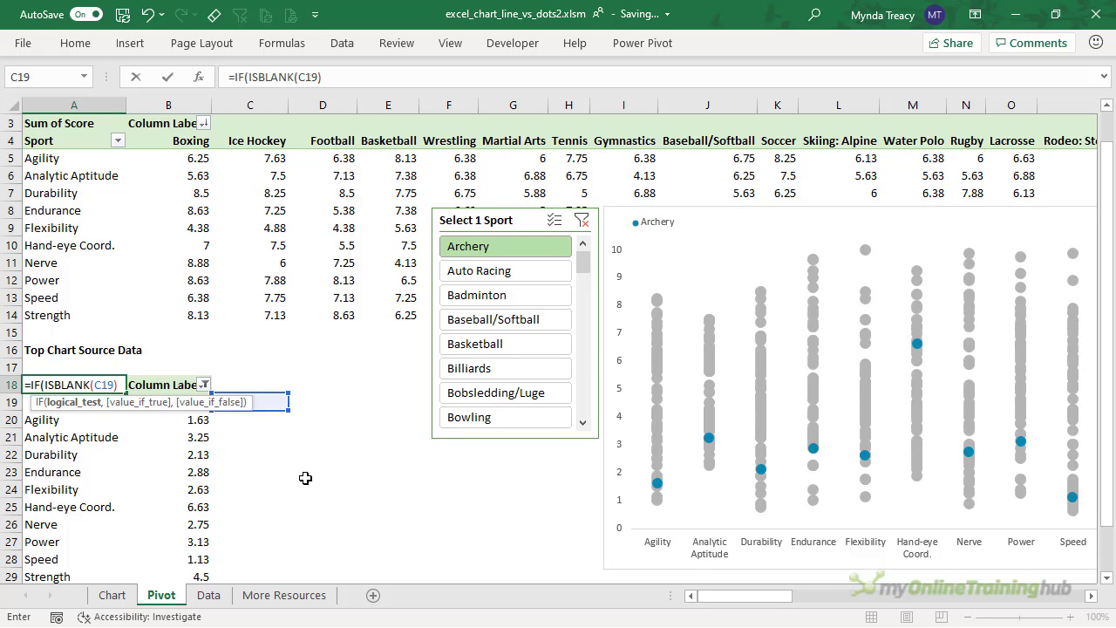
pyautogui.write(',"')
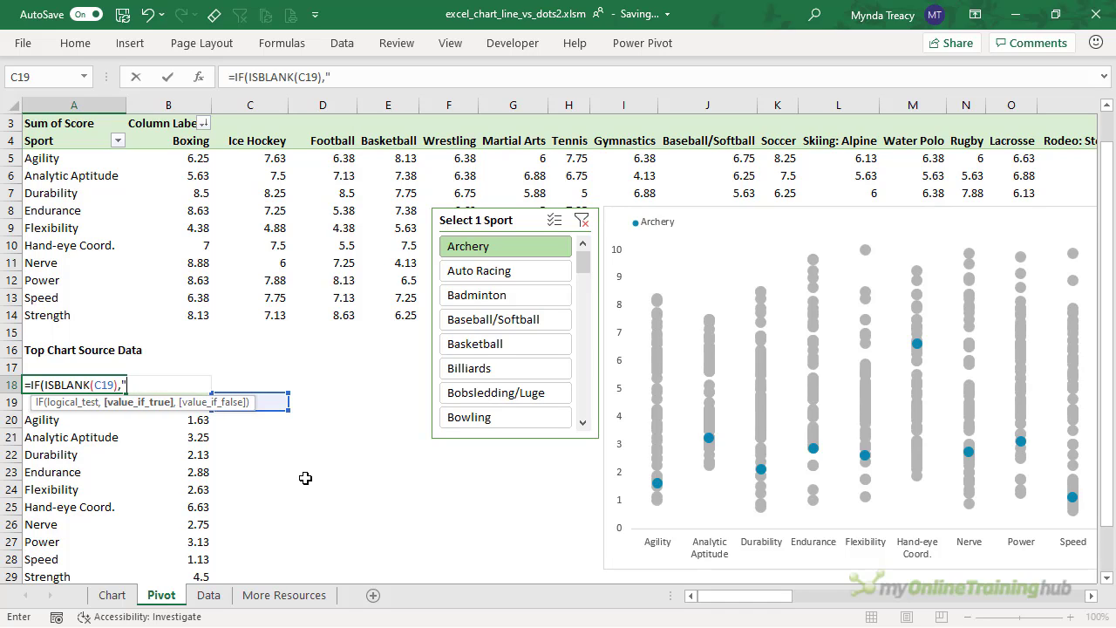
pyautogui.write('","*Sele')
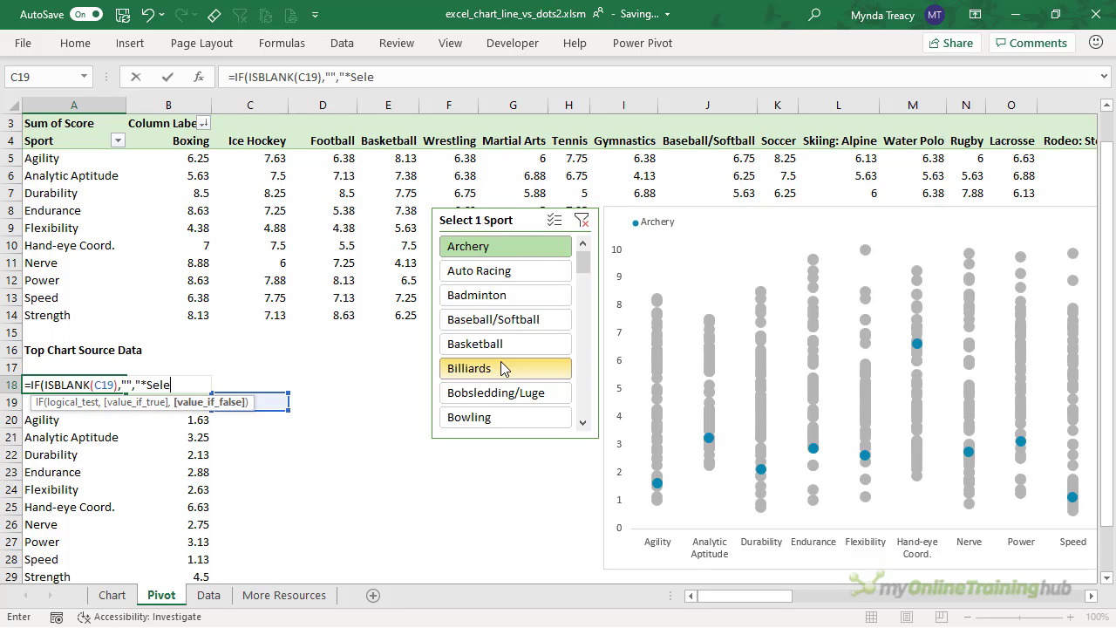
pyautogui.write('ly 1 sport")')
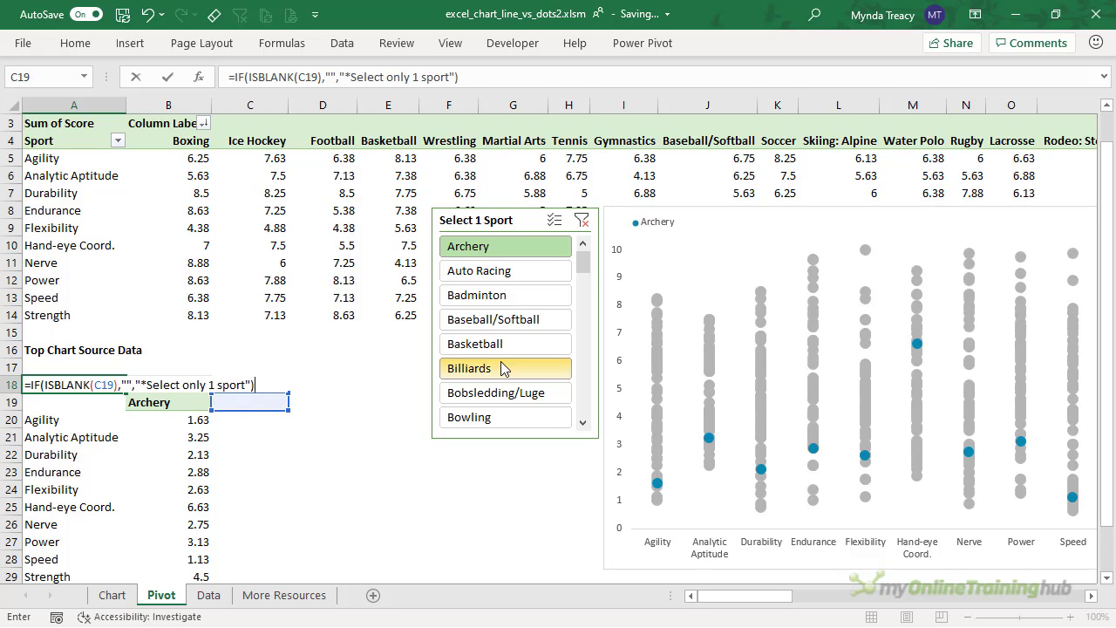
pyautogui.press('Return')
# Test the warning by picking Auto Racing and Badminton, then filter back to Archery
pyautogui.moveTo(488, 294); pyautogui.dragTo(501, 272)
pyautogui.click(65, 386)
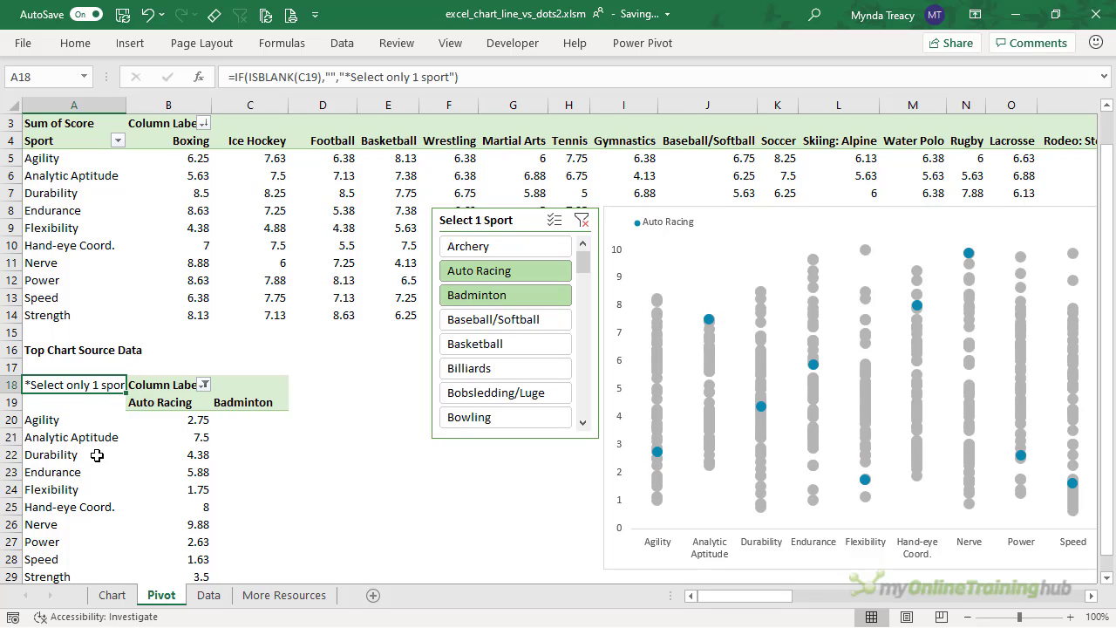
pyautogui.click(468, 251)
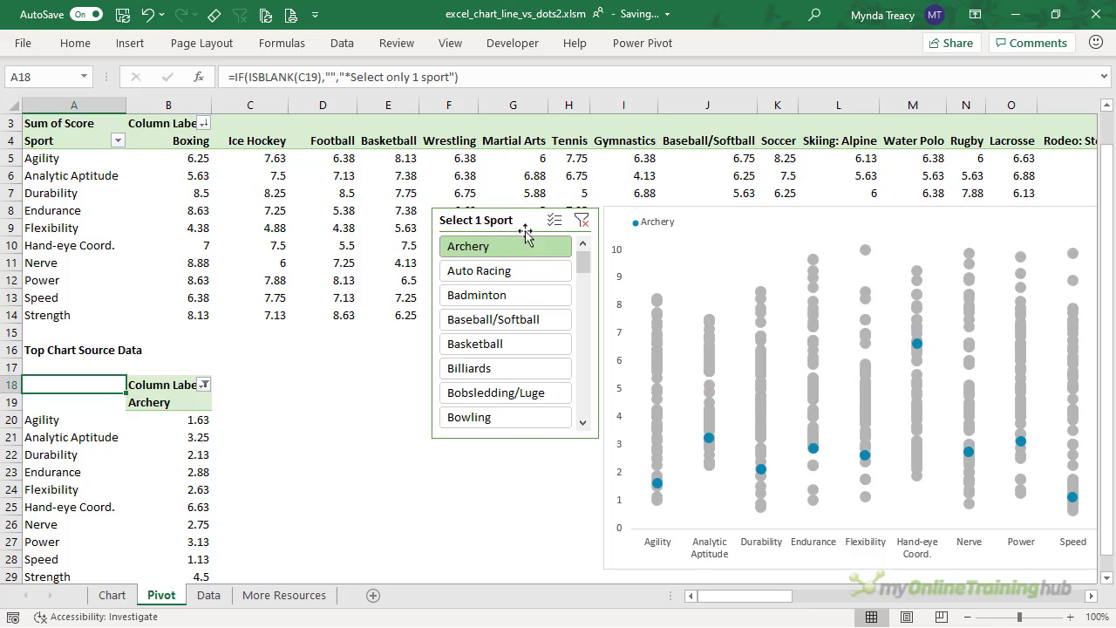
pyautogui.click(555, 221)
# Move the slicer and chart back left over the pivot
pyautogui.click(536, 218)
pyautogui.keyDown('ctrl'); pyautogui.click(612, 211); pyautogui.keyUp('ctrl')
pyautogui.moveTo(658, 210); pyautogui.dragTo(489, 213)
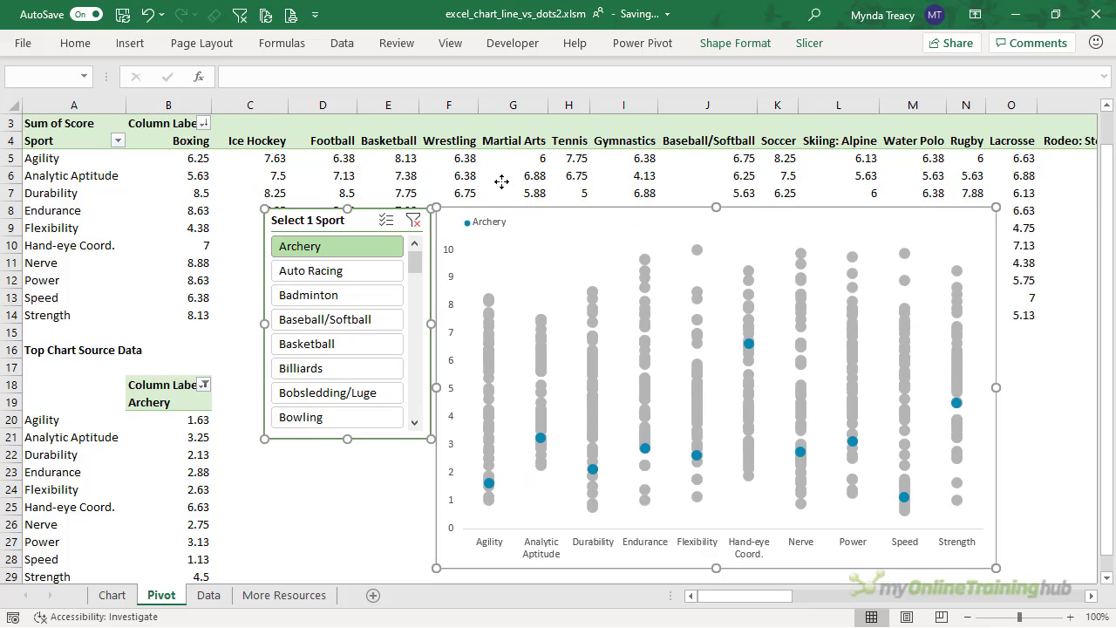
pyautogui.click(501, 181)
# Draw a text box at the chart's top right linked to =Pivot!$A$18
pyautogui.click(449, 214)
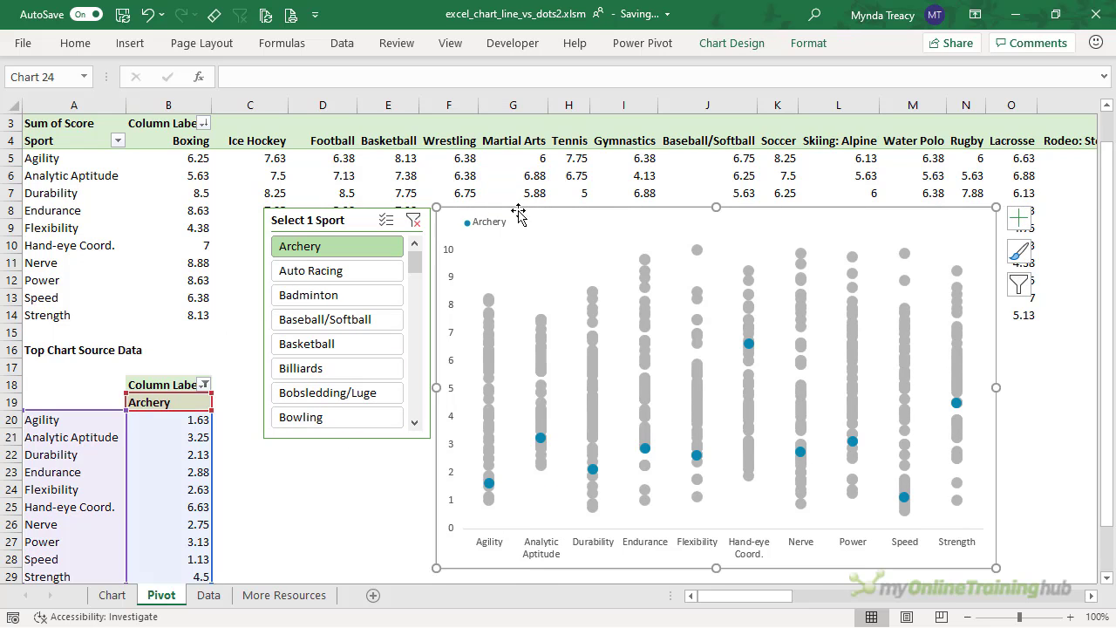
pyautogui.click(140, 45)
pyautogui.click(209, 94)
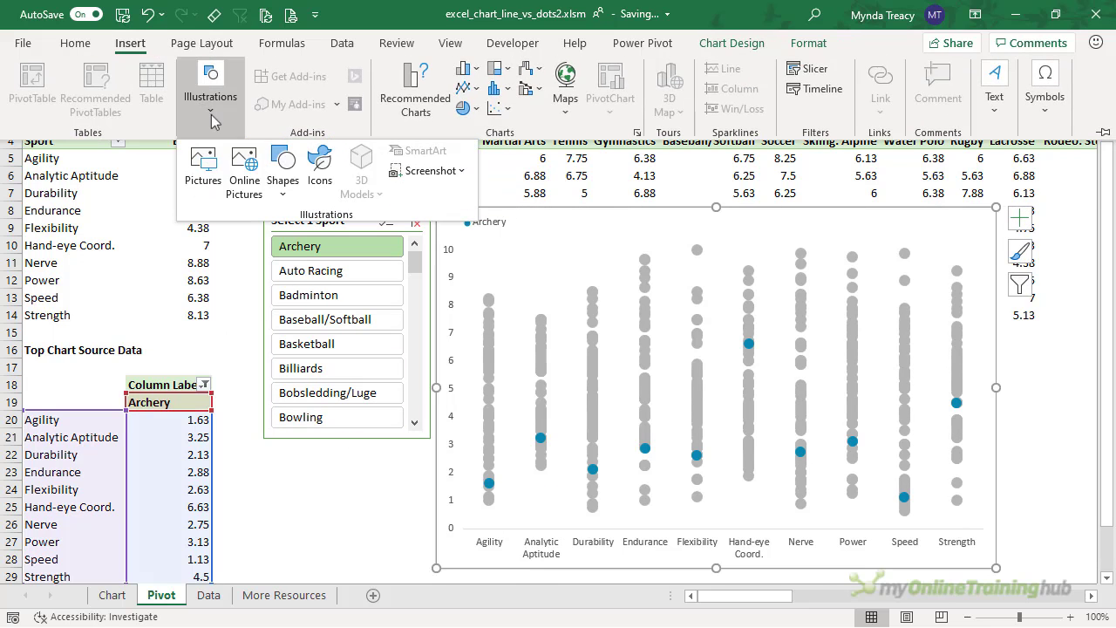
pyautogui.click(280, 185)
pyautogui.click(278, 235)
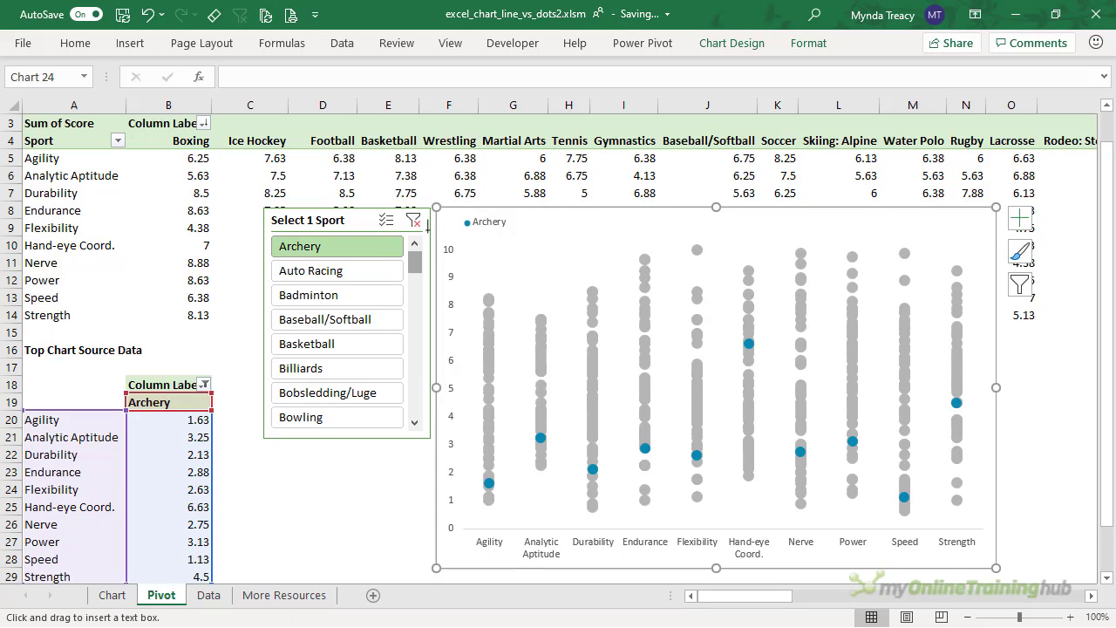
pyautogui.moveTo(840, 212); pyautogui.dragTo(988, 233)
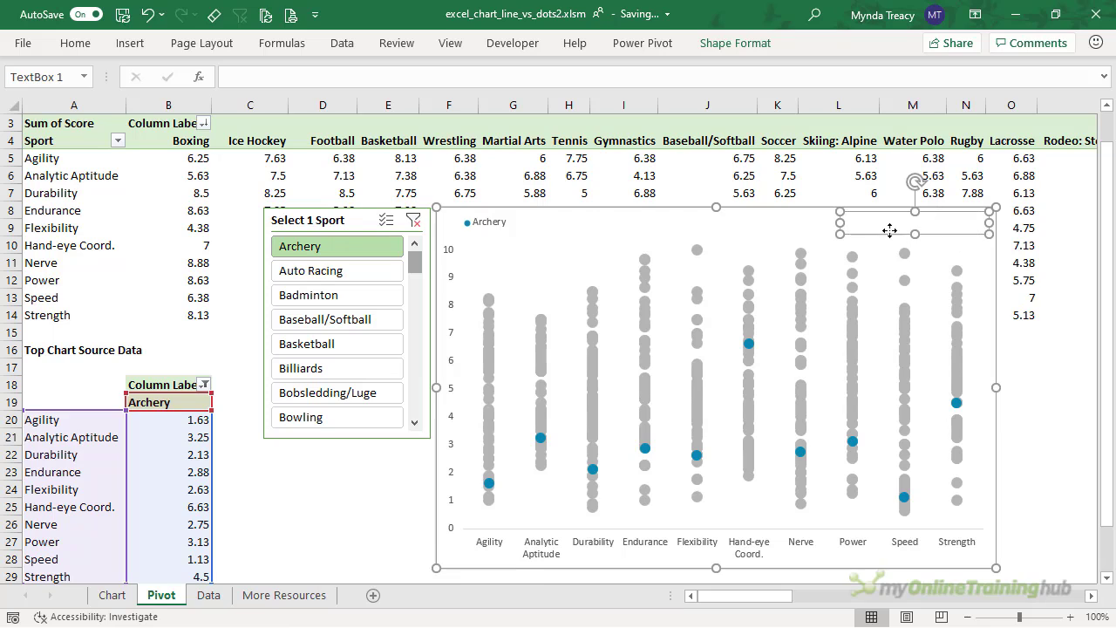
pyautogui.click(335, 80)
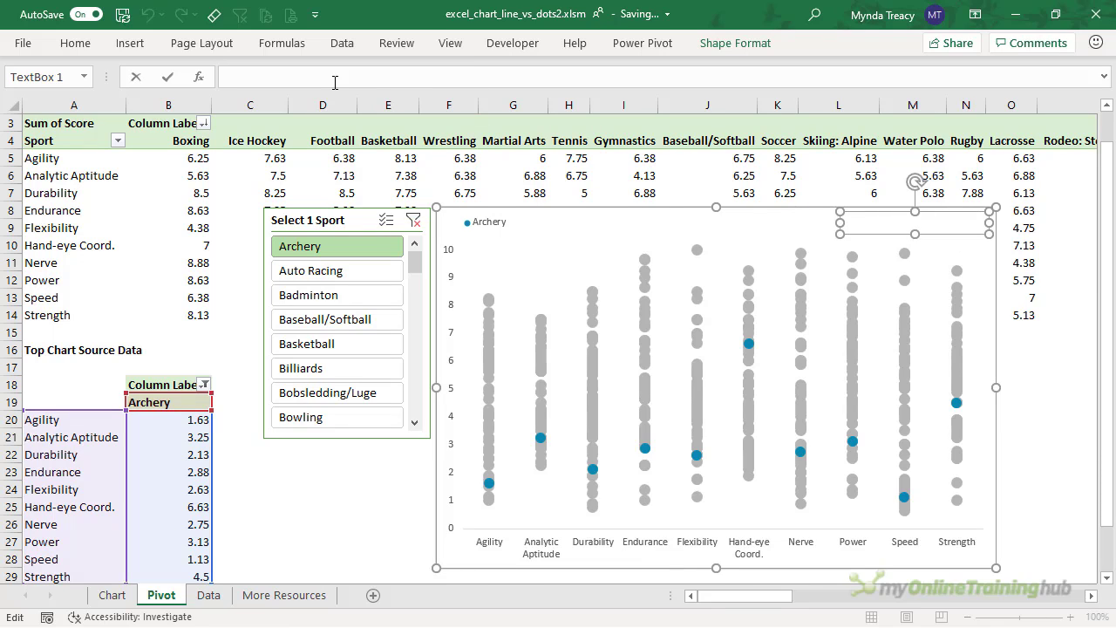
pyautogui.write('=')
pyautogui.click(48, 385)
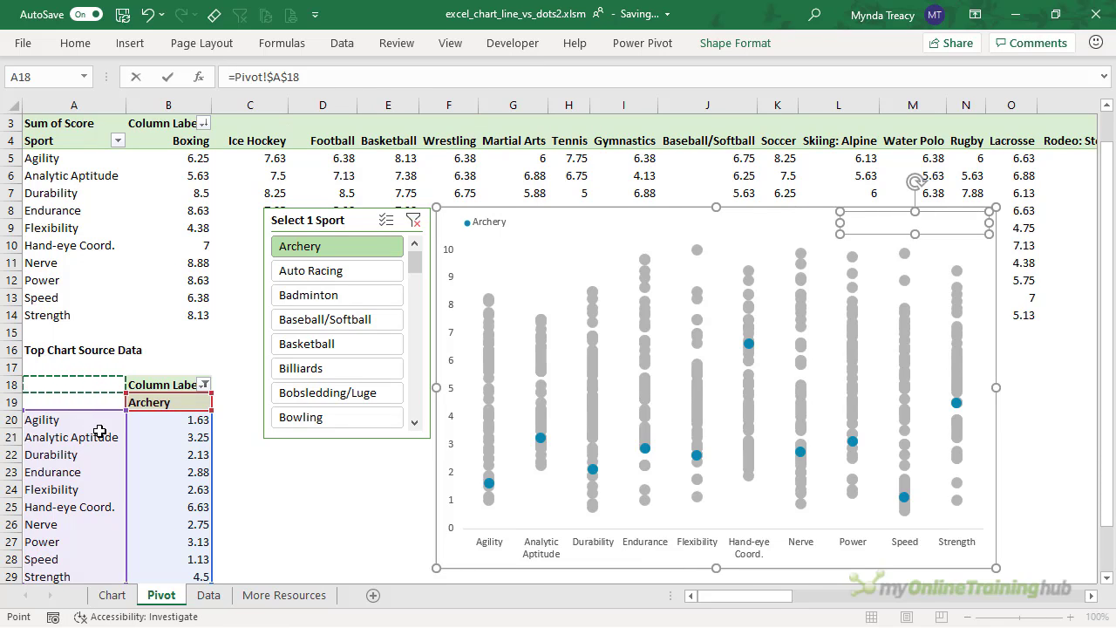
pyautogui.press('Return')
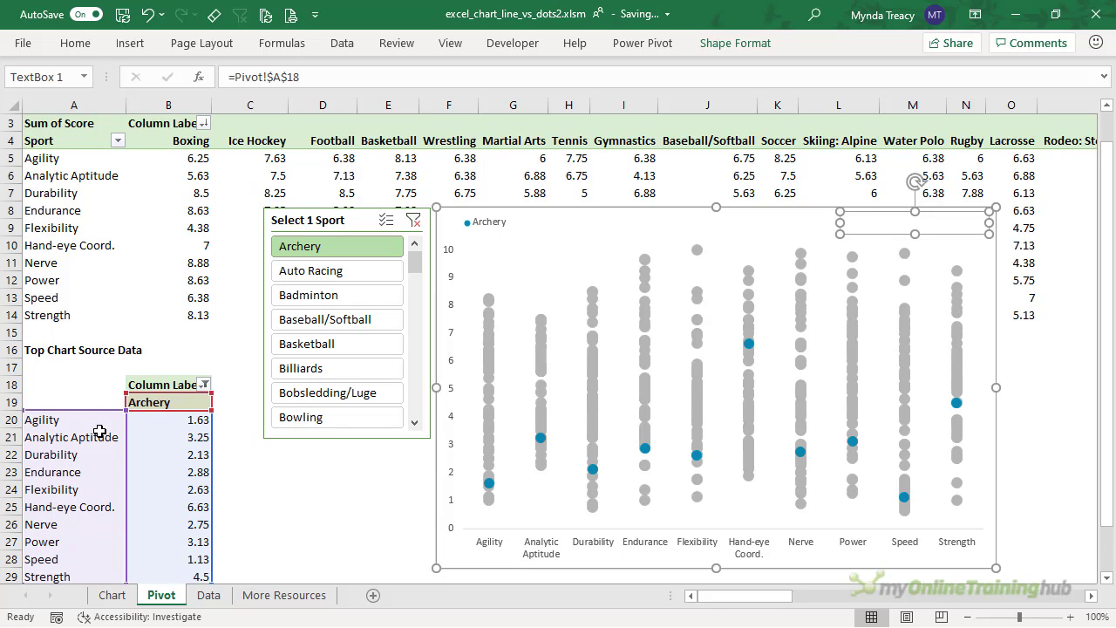
# Make the warning text box's font colour red
pyautogui.click(334, 272)
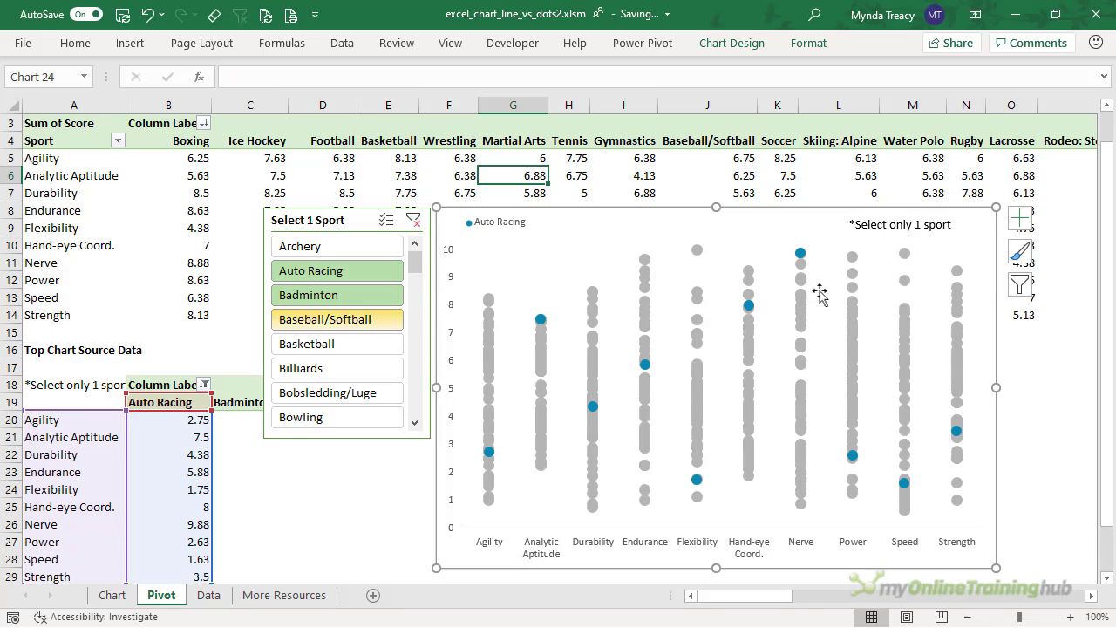
pyautogui.click(887, 234)
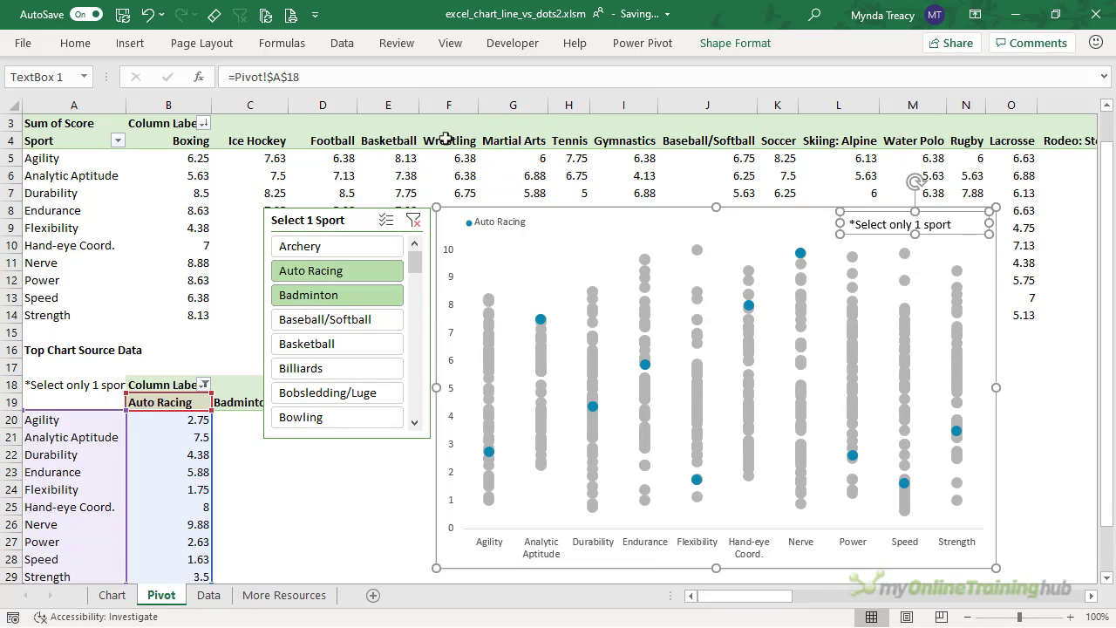
pyautogui.click(75, 48)
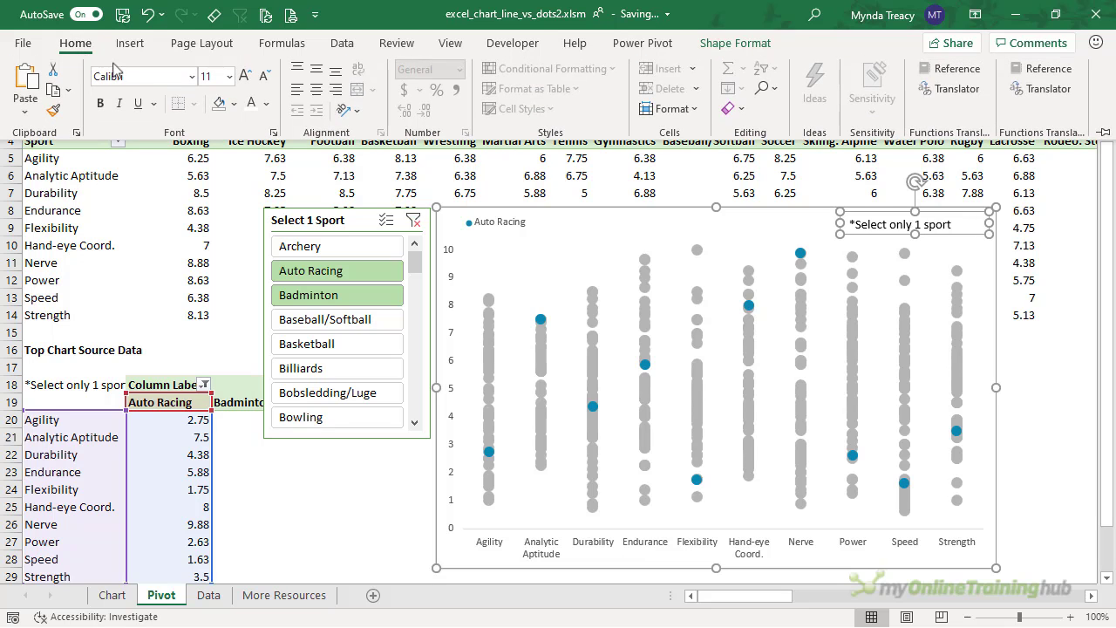
pyautogui.click(265, 103)
pyautogui.click(265, 295)
# Test the warning by selecting Archery, then Auto Racing and Badminton together
pyautogui.click(363, 503)
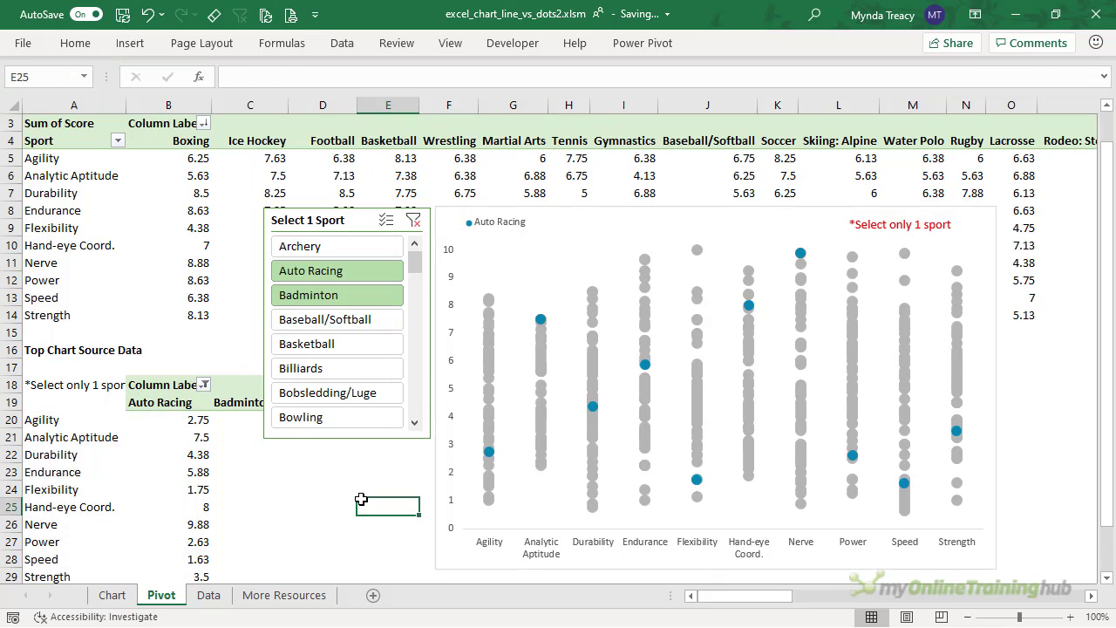
pyautogui.click(323, 246)
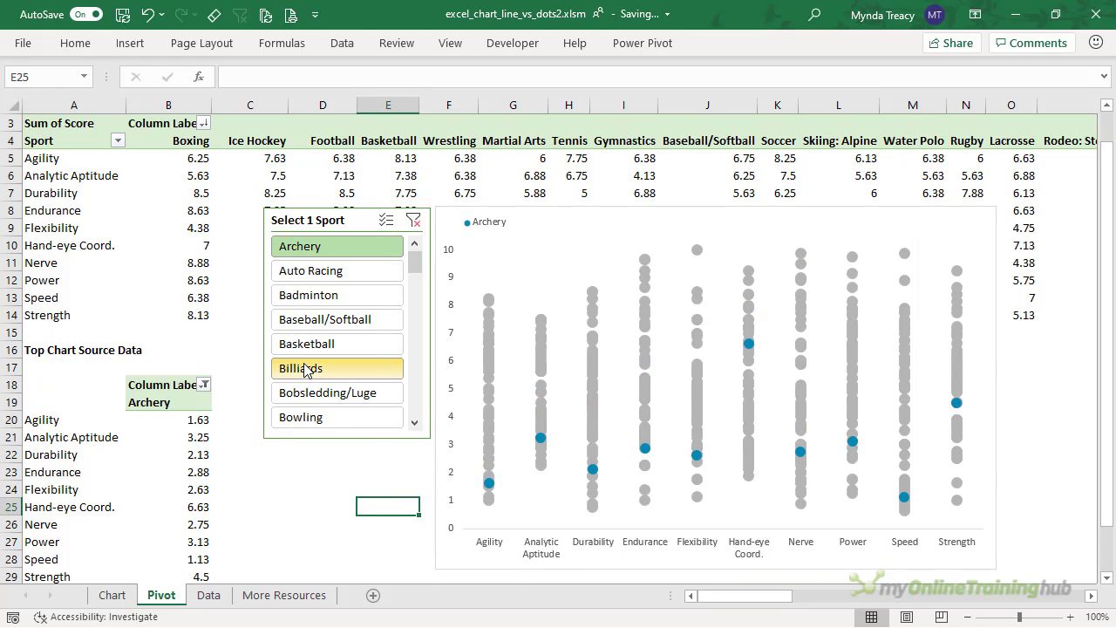
pyautogui.moveTo(328, 271); pyautogui.dragTo(327, 295)
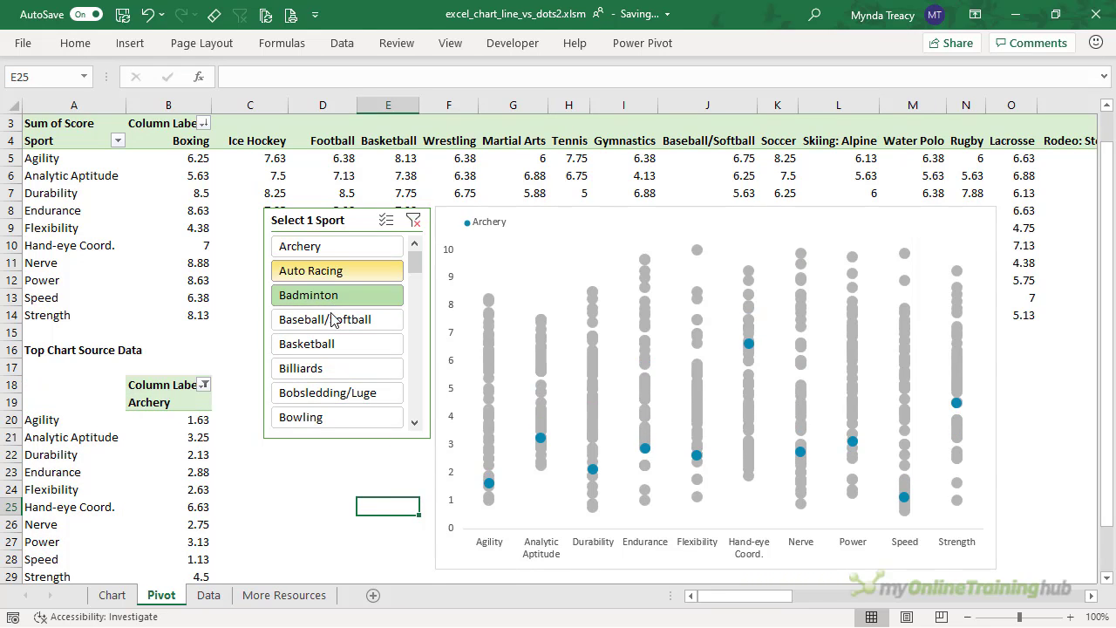